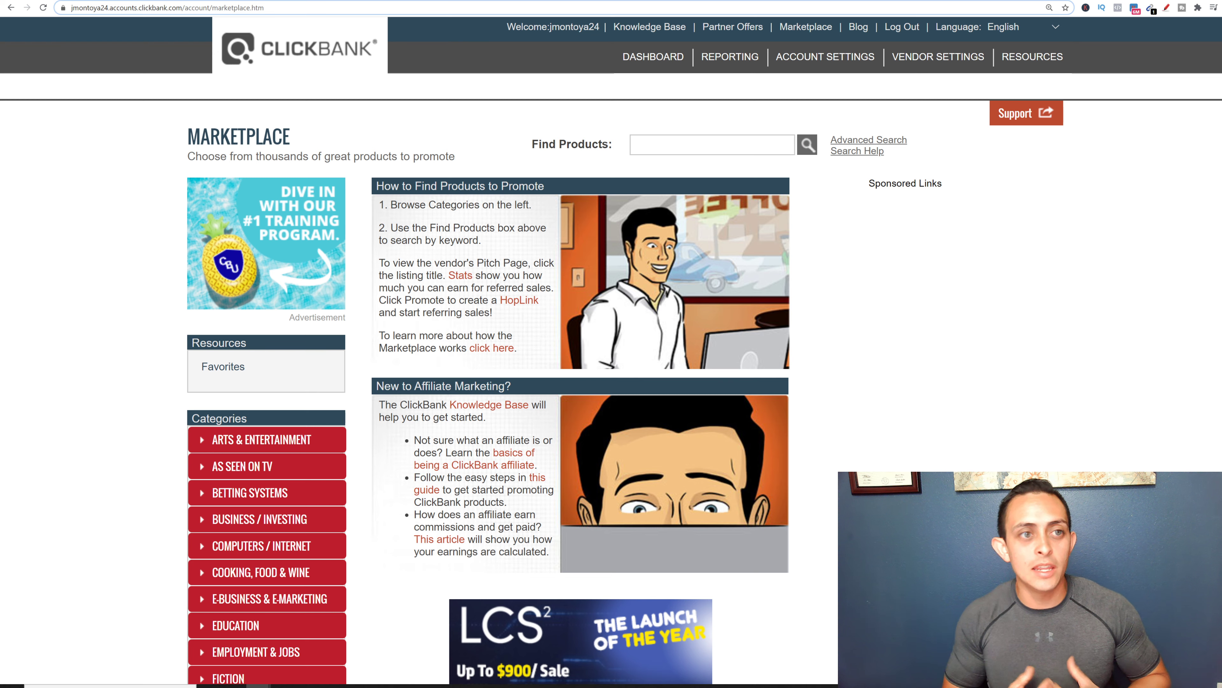
Open the Health & Fitness category in the ClickBank marketplace
scroll(116, 391, down, 5)
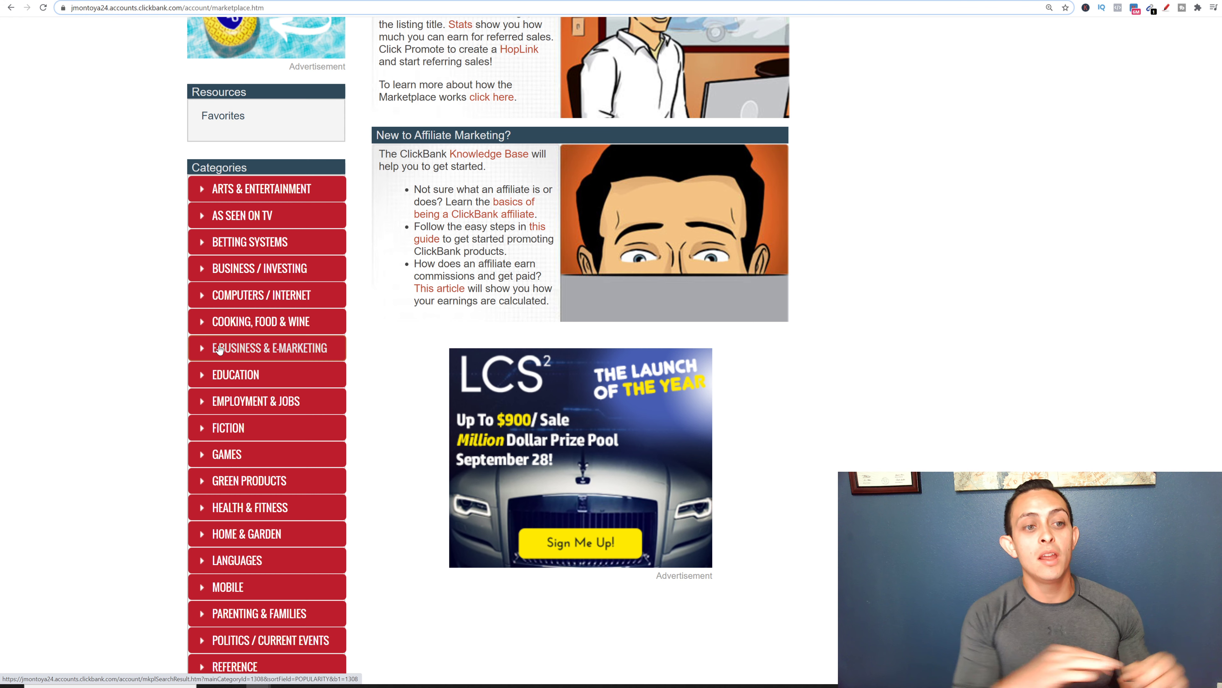
scroll(266, 430, down, 2)
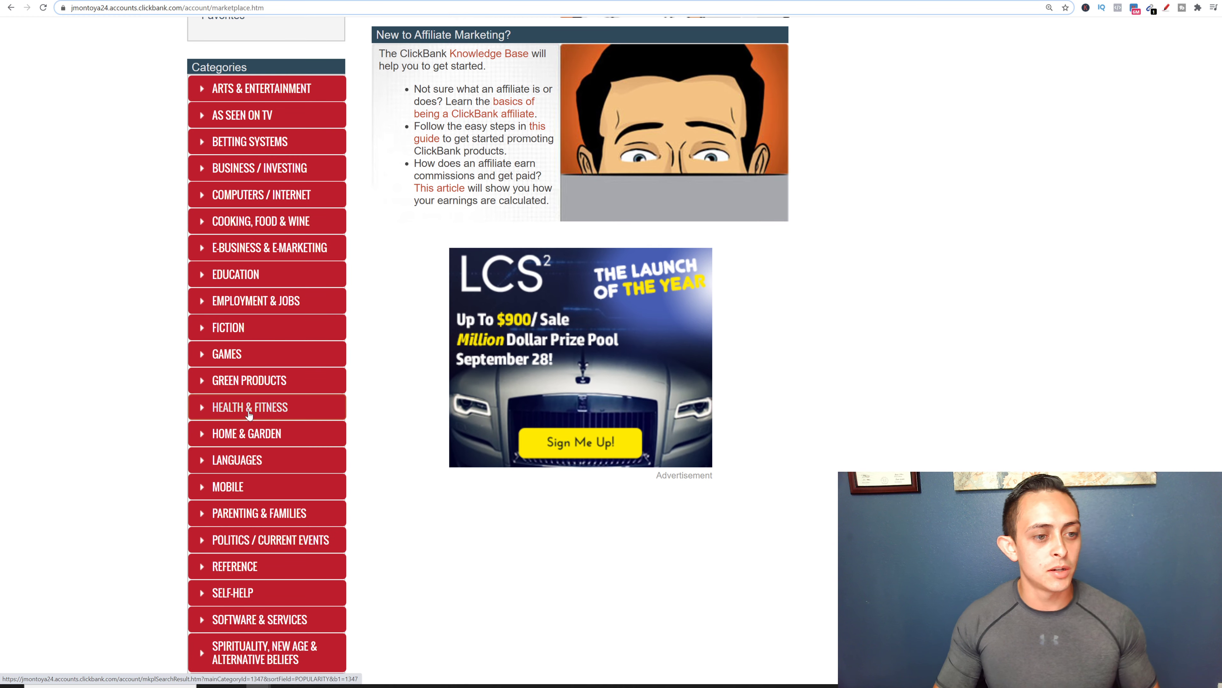
click(260, 409)
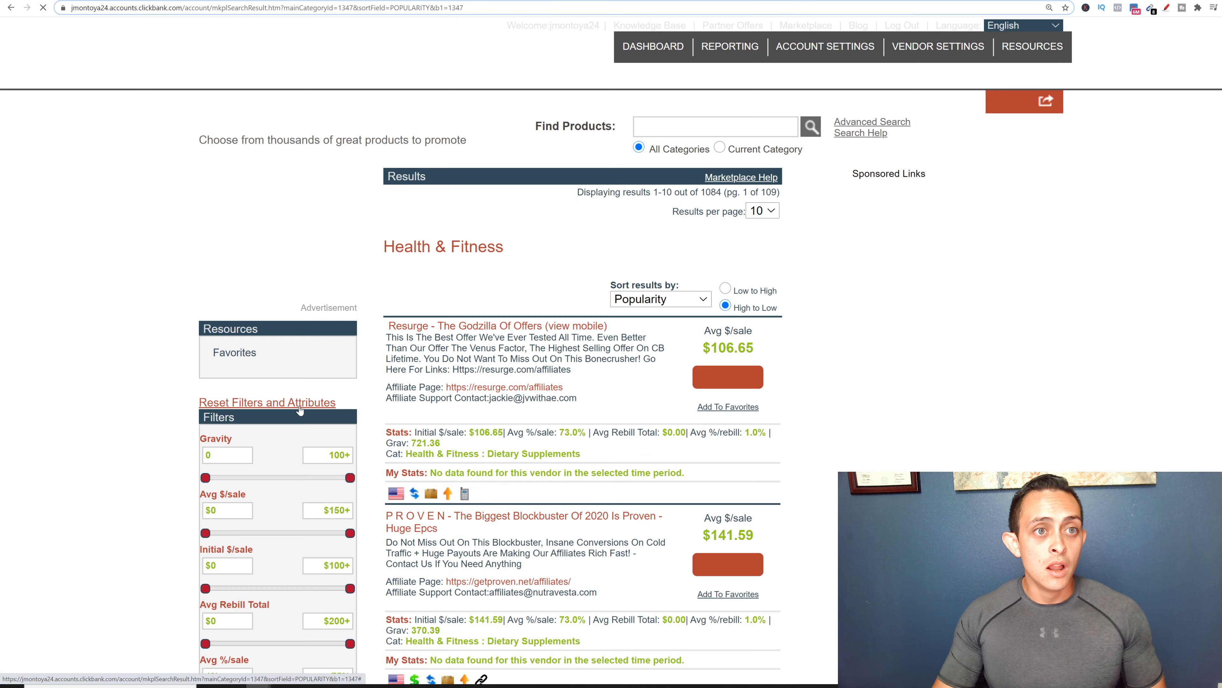
Sort the Health & Fitness results by Gravity
scroll(612, 350, down, 2)
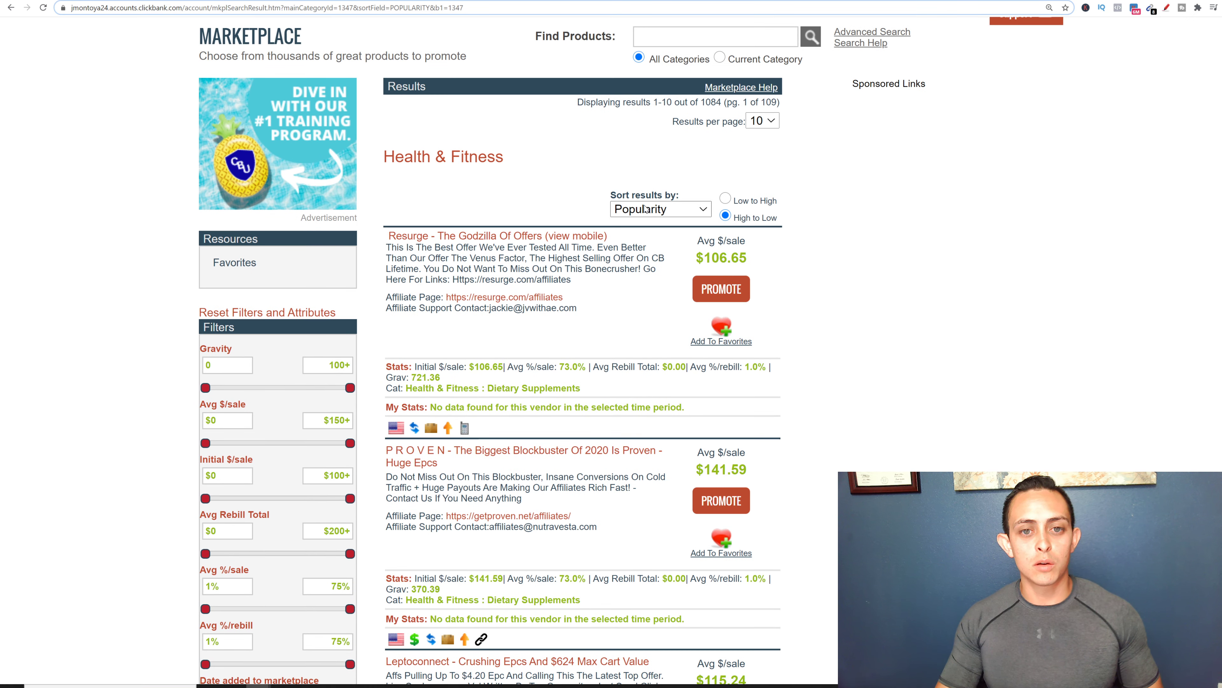
click(646, 208)
click(670, 307)
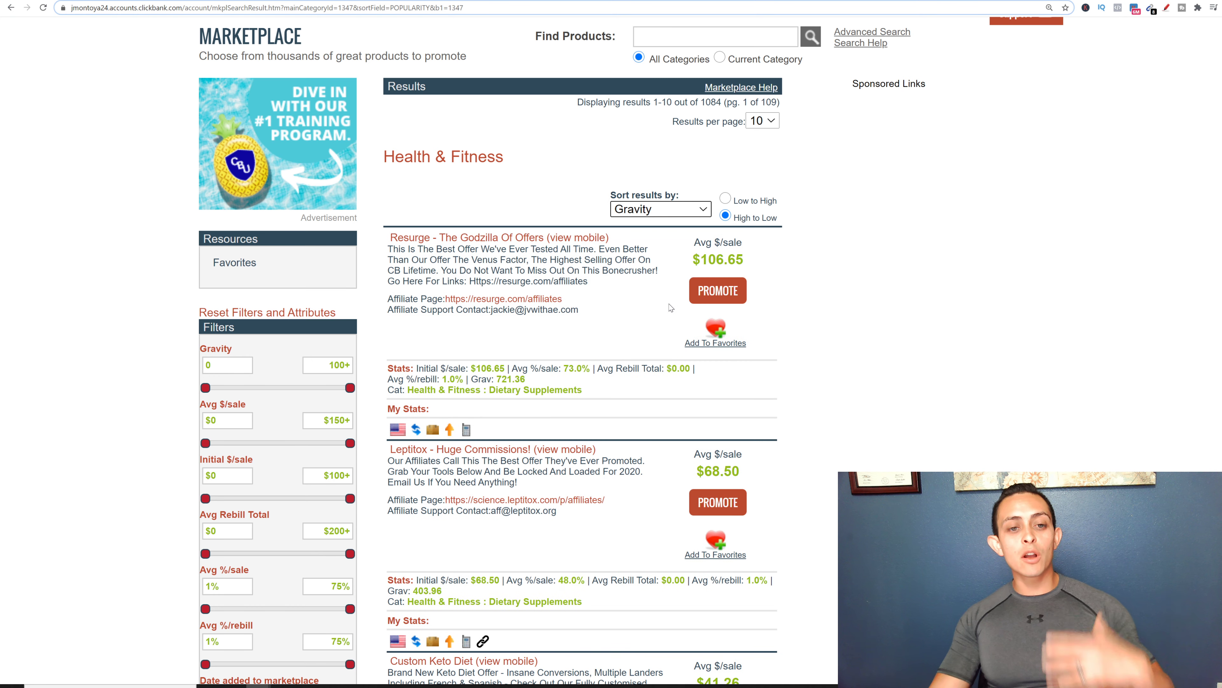
Review the first page of Health & Fitness offers, down to the Cinderella Solution listing
scroll(674, 308, down, 1)
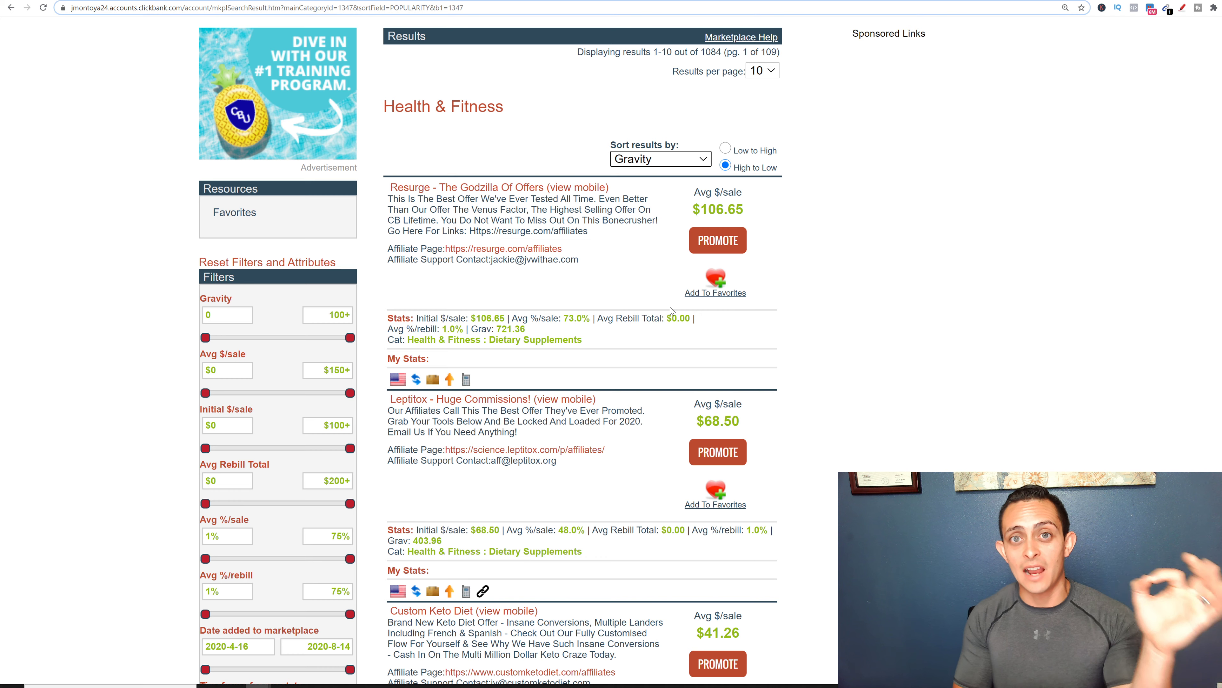
scroll(696, 324, down, 3)
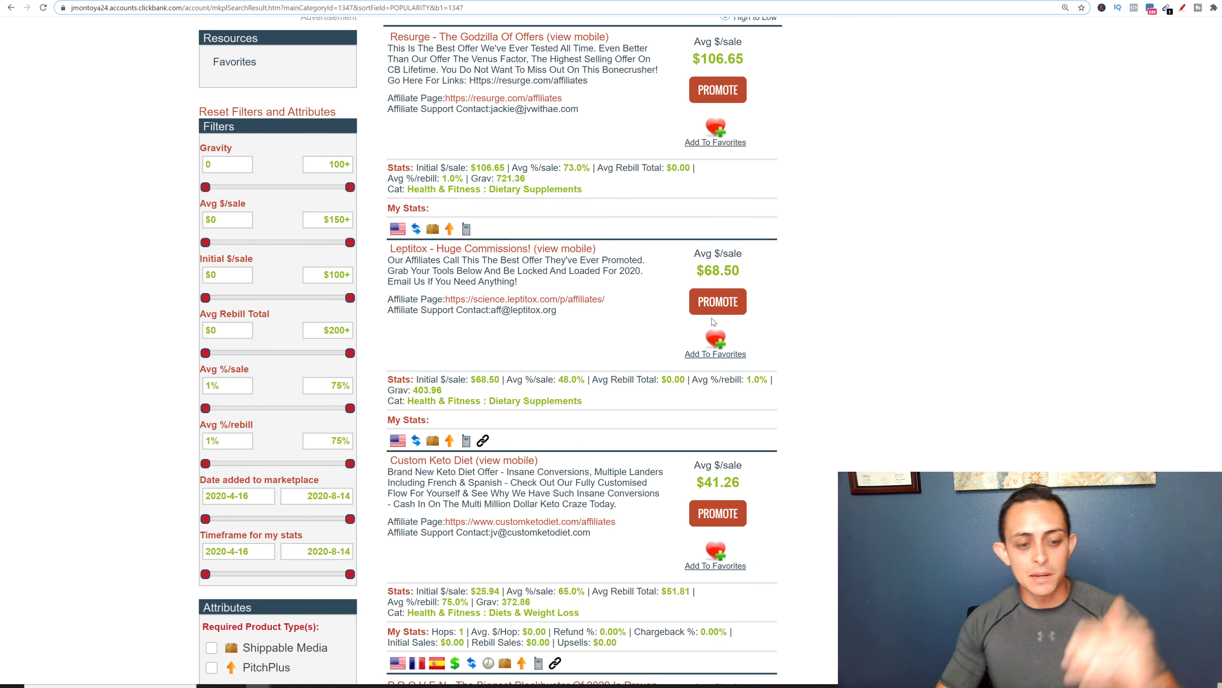
scroll(711, 319, up, 3)
scroll(711, 317, down, 9)
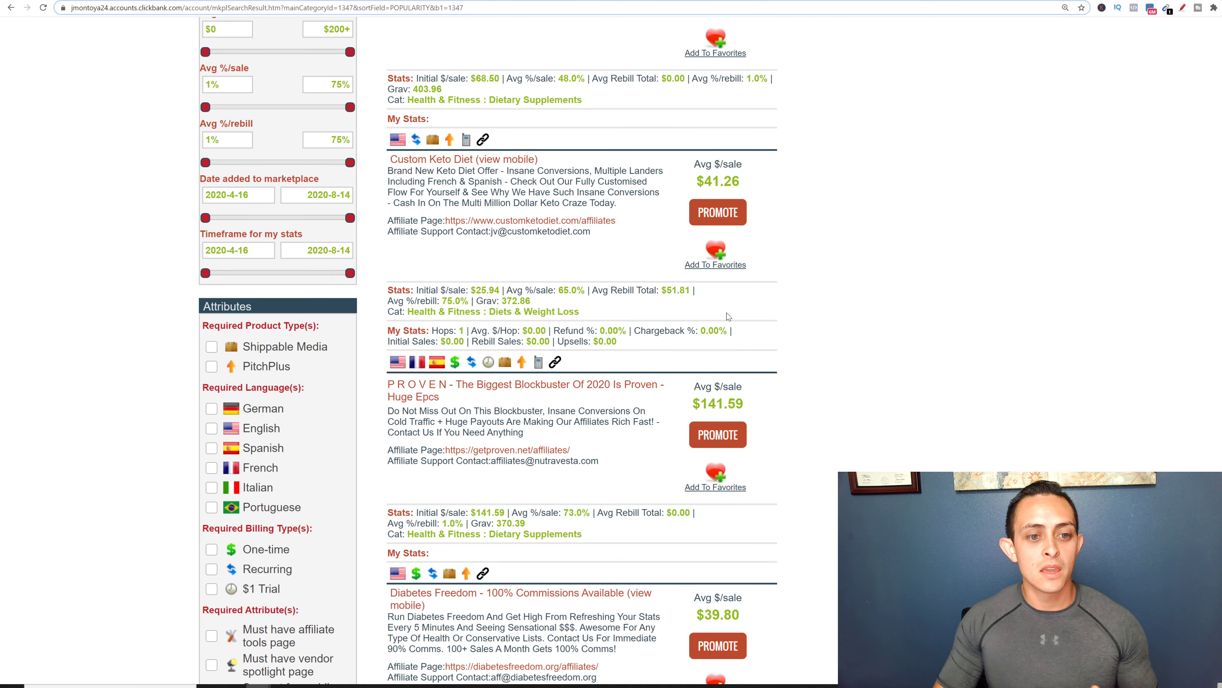
scroll(728, 317, down, 12)
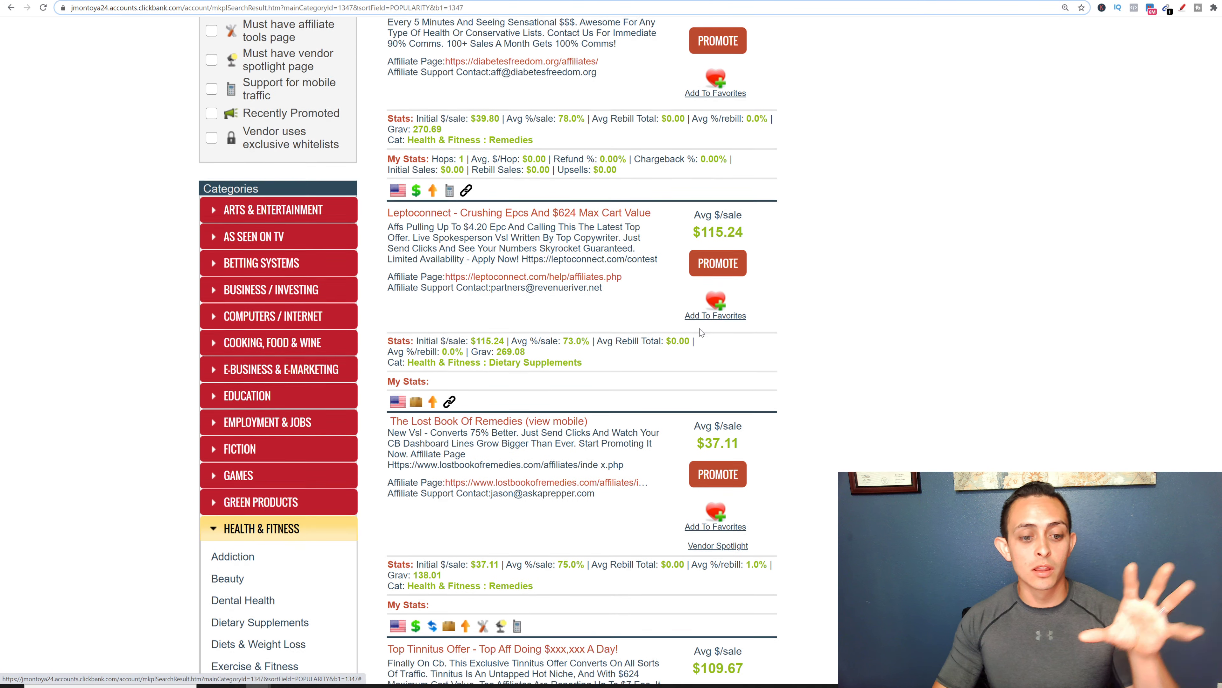
scroll(700, 332, down, 14)
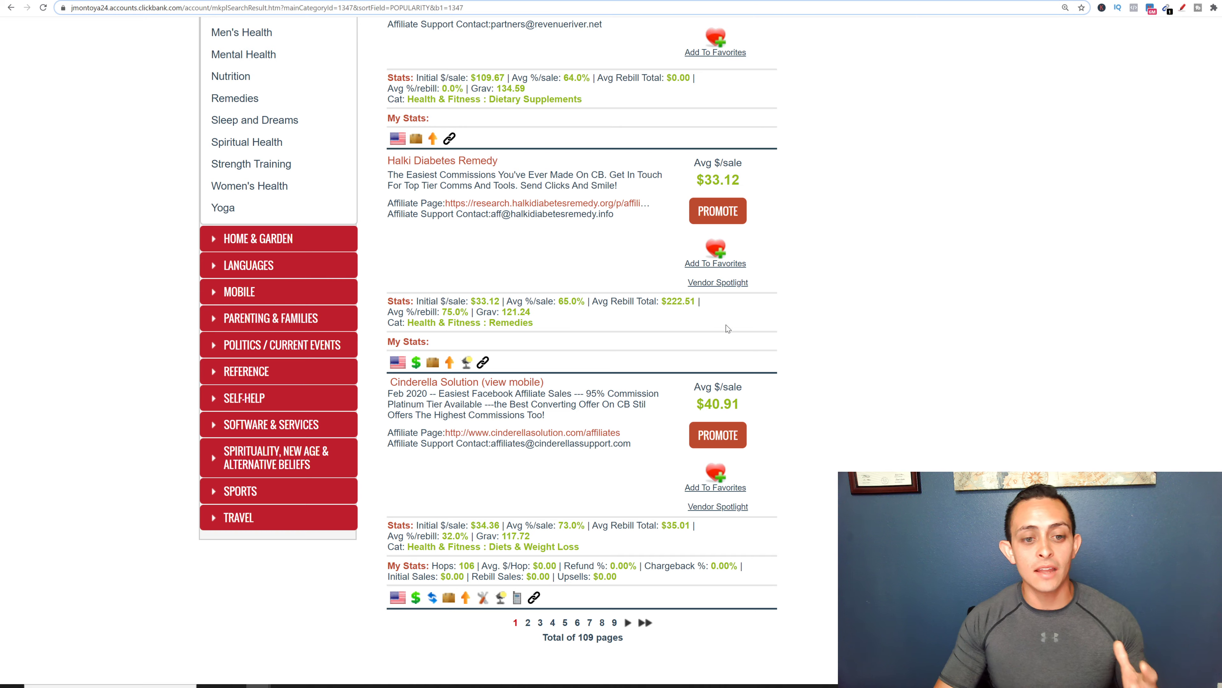
scroll(757, 195, up, 13)
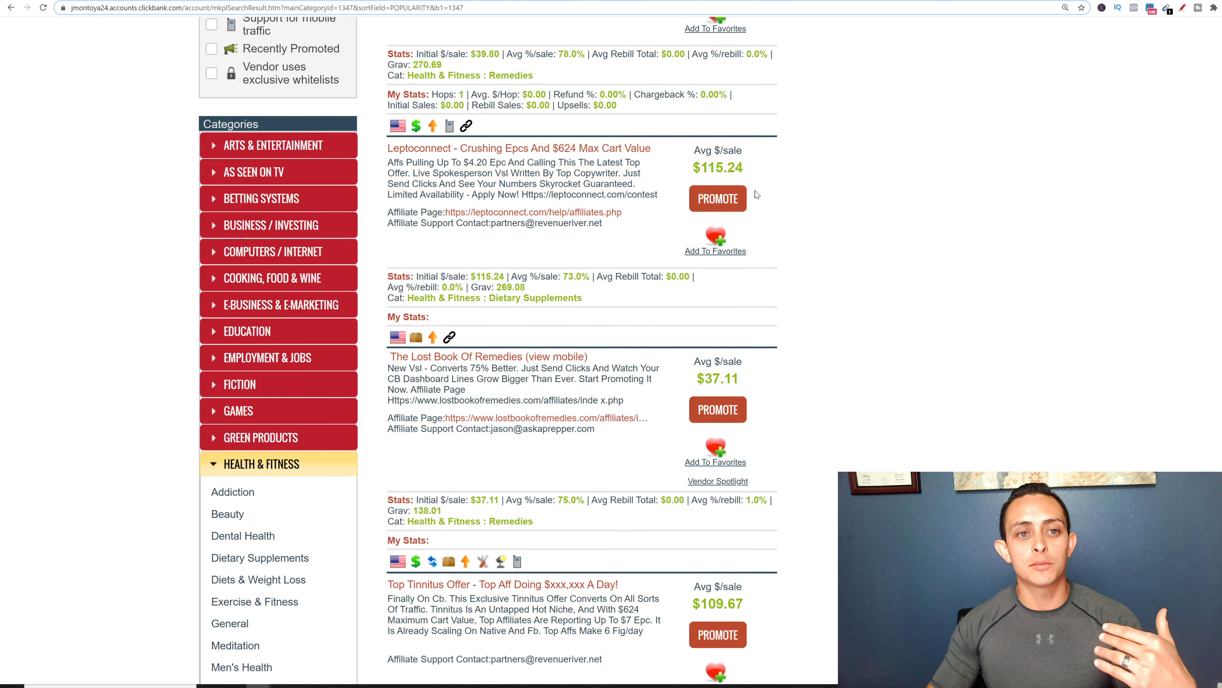
scroll(757, 194, down, 13)
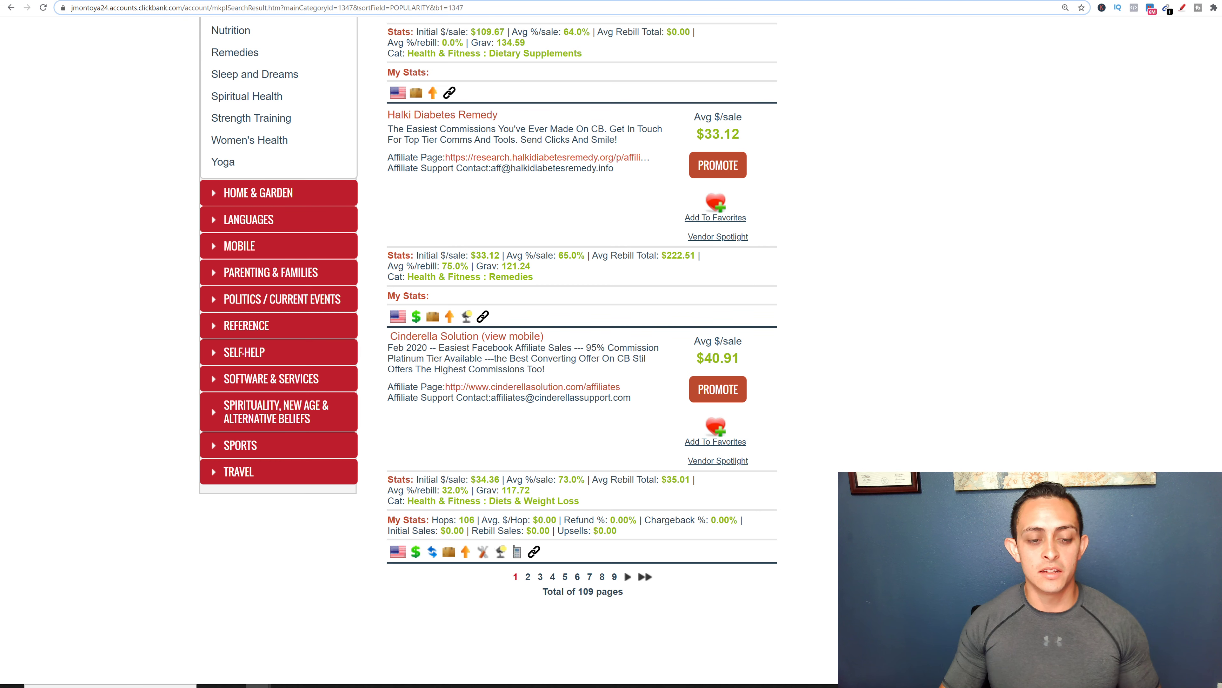
scroll(582, 338, down, 2)
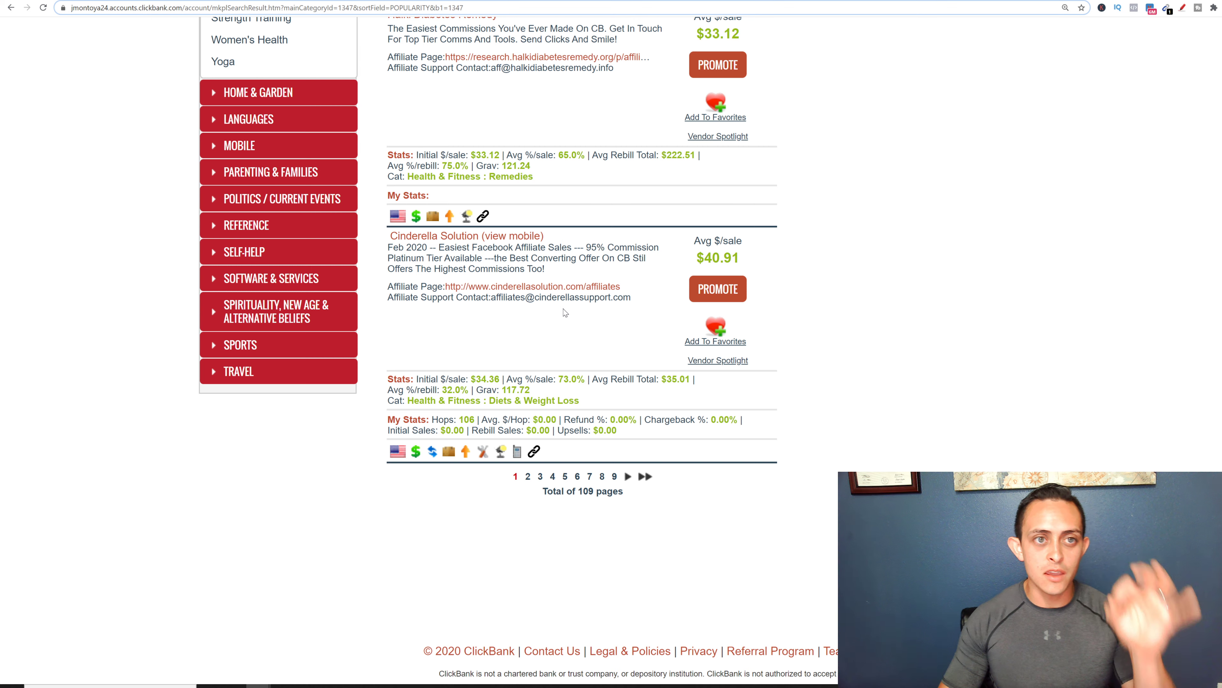
Examine the Cinderella Solution listing at a larger page zoom, highlighting its affiliate page link and average rebill total
drag(653, 292, 450, 288)
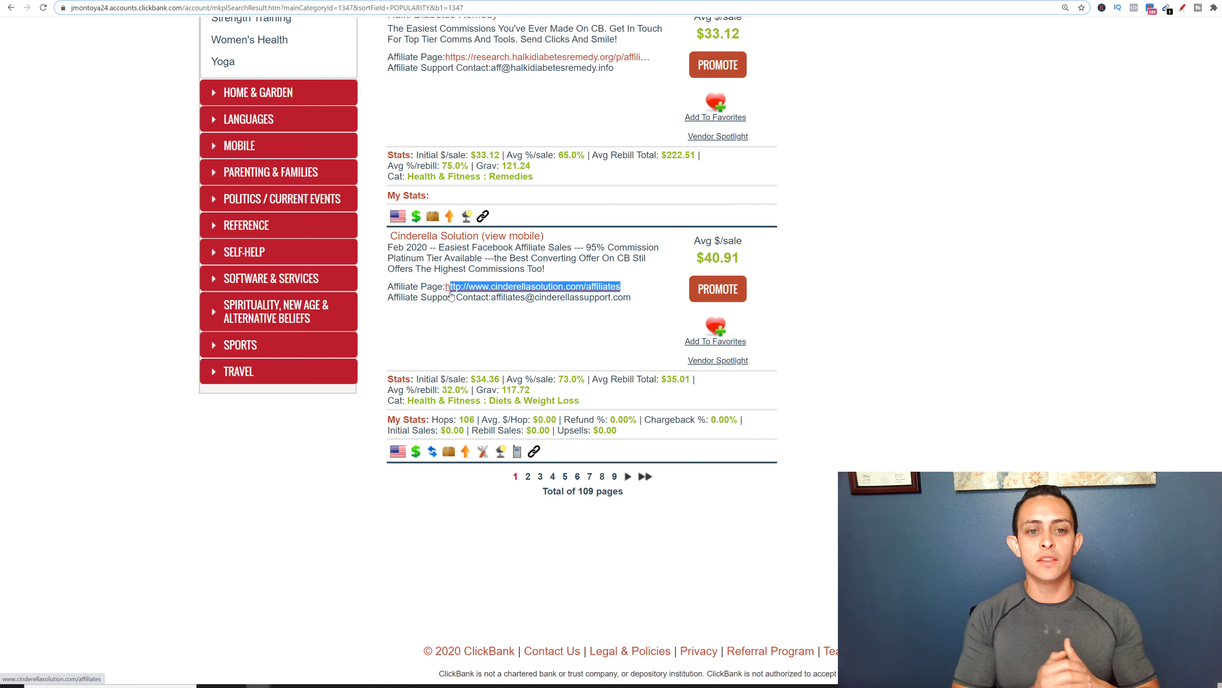
drag(751, 364, 782, 257)
click(782, 256)
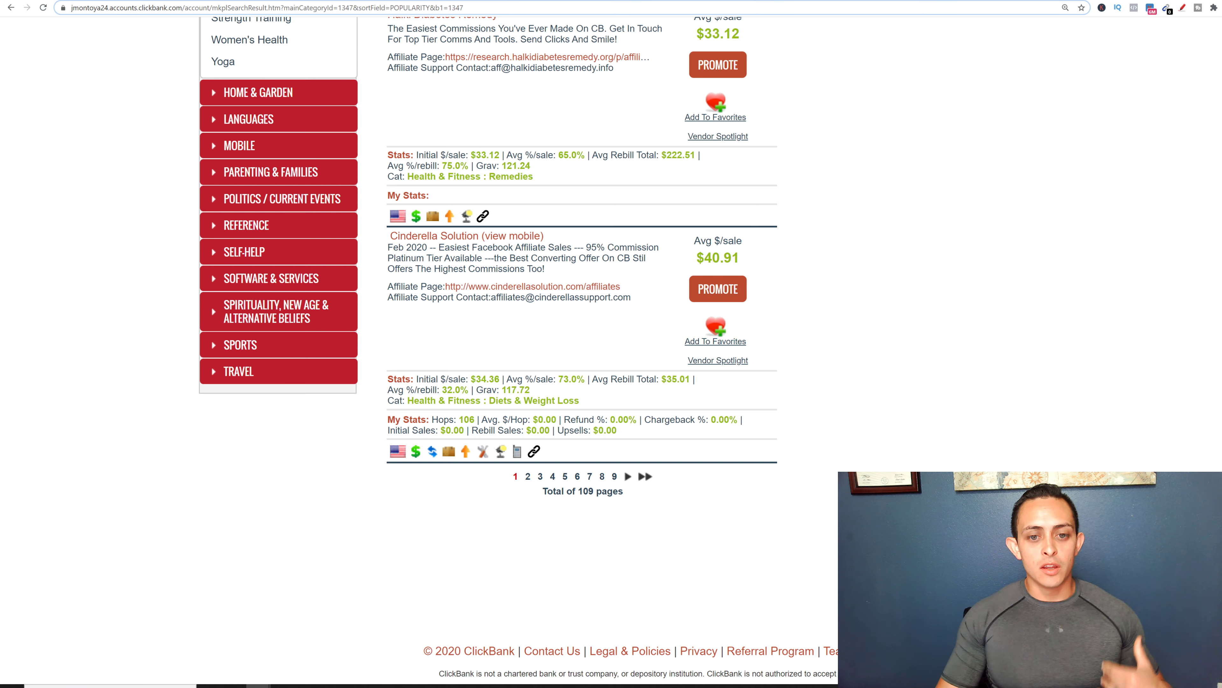
drag(590, 379, 690, 380)
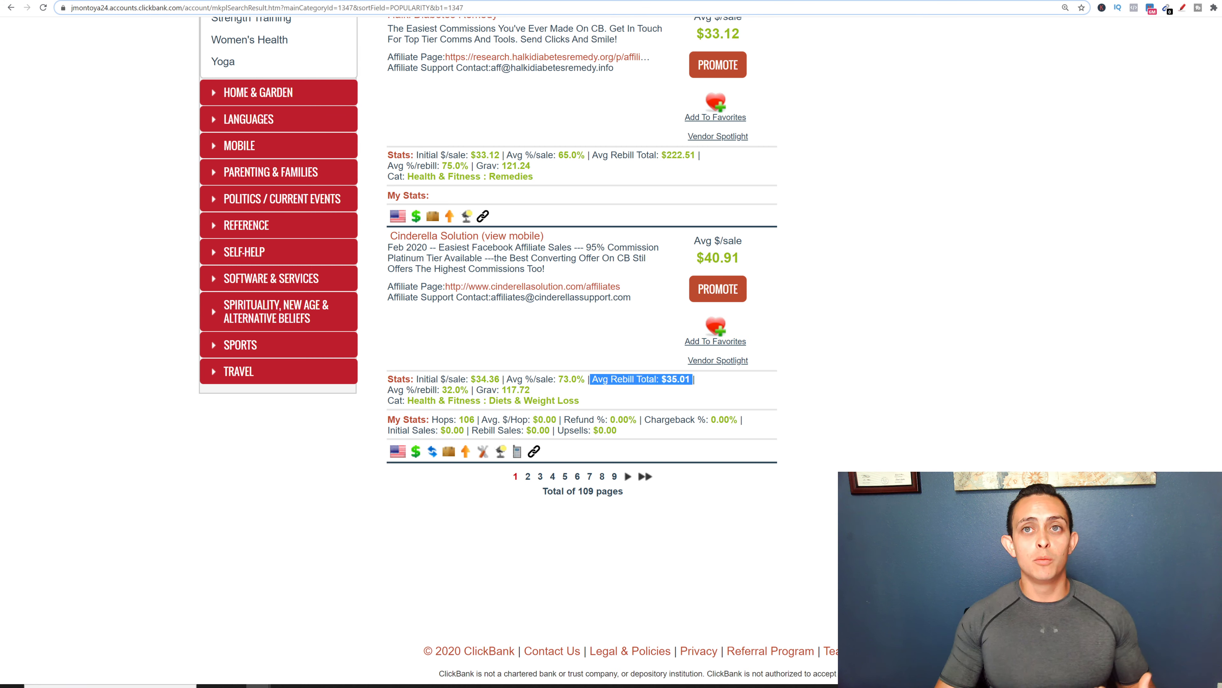
key(ctrl+plus)
key(ctrl+plus)
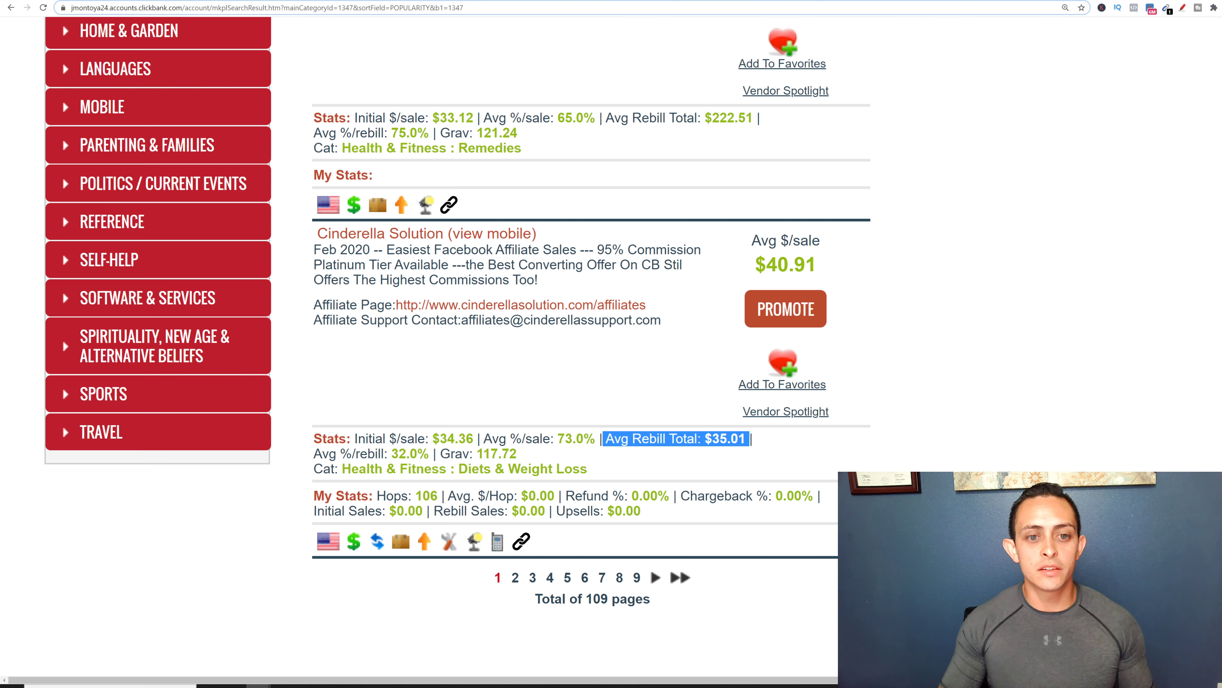
Open the Cinderella Solution affiliate page and examine its payout per sale, commission and EPC figures
right_click(527, 311)
click(527, 310)
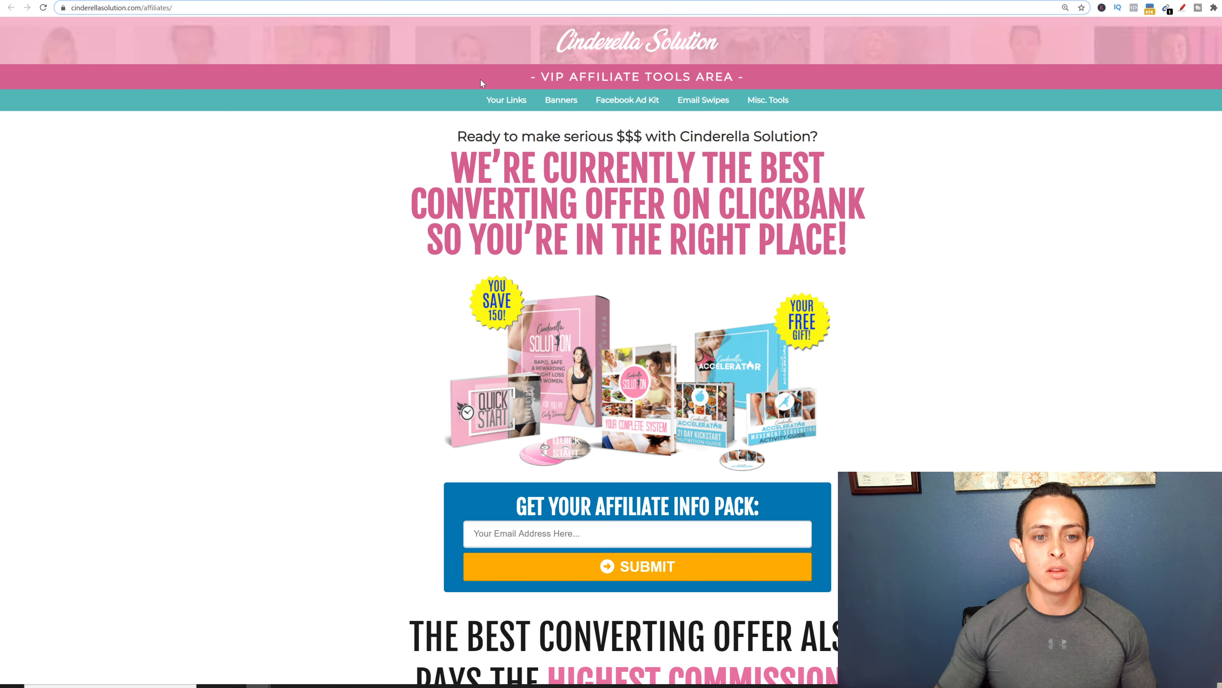
scroll(482, 83, down, 10)
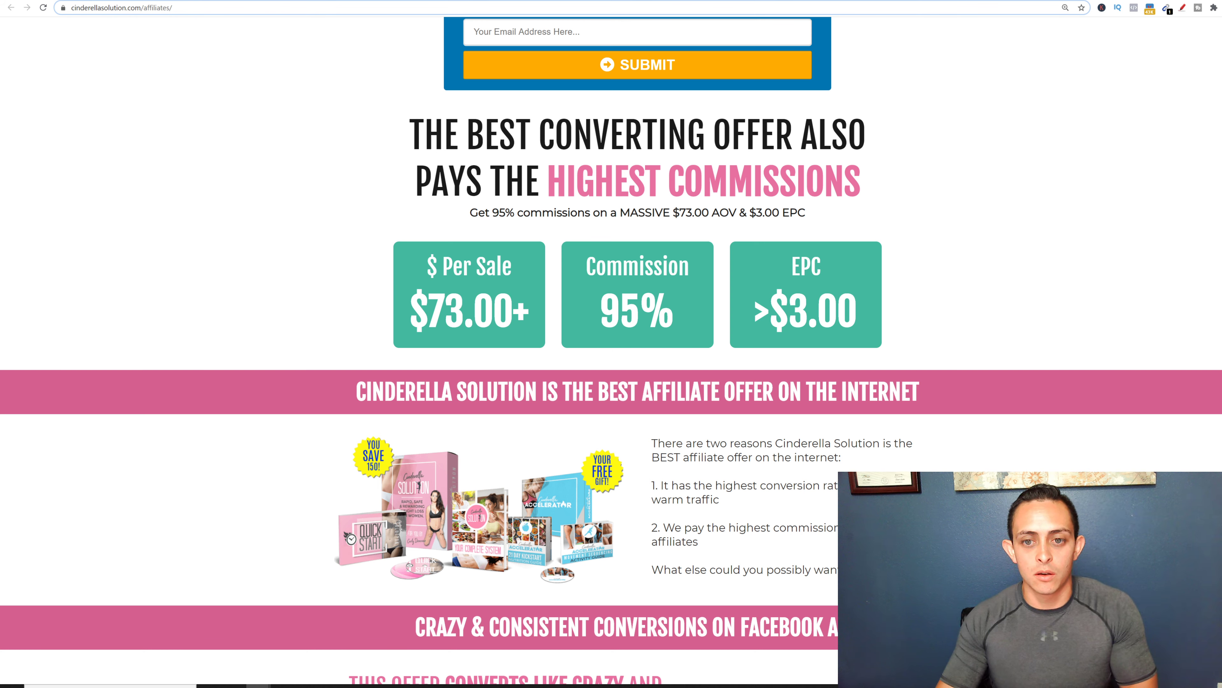
drag(792, 270, 835, 276)
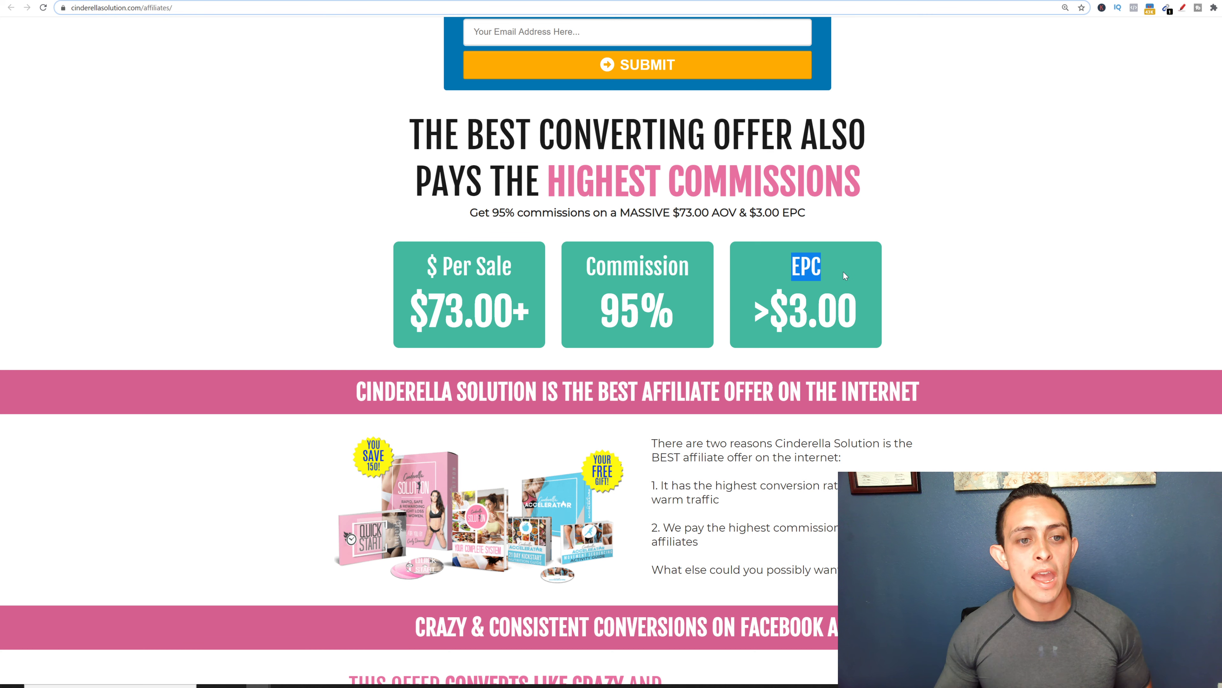
scroll(612, 338, down, 1)
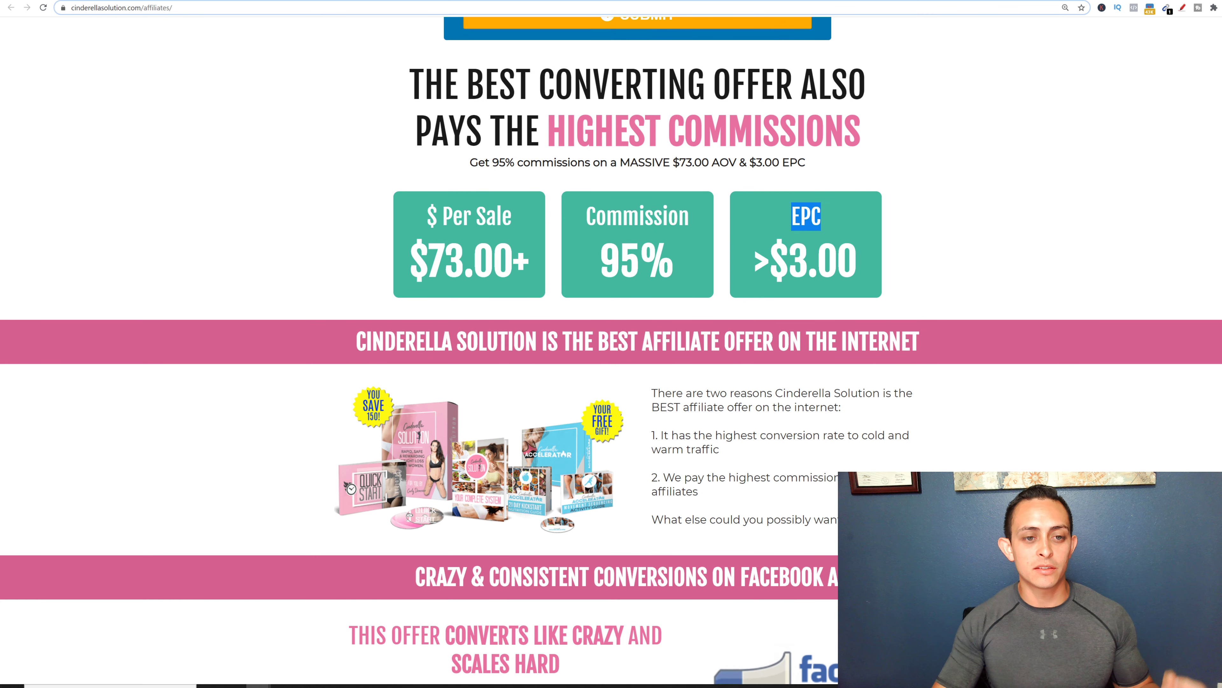
drag(411, 260, 513, 260)
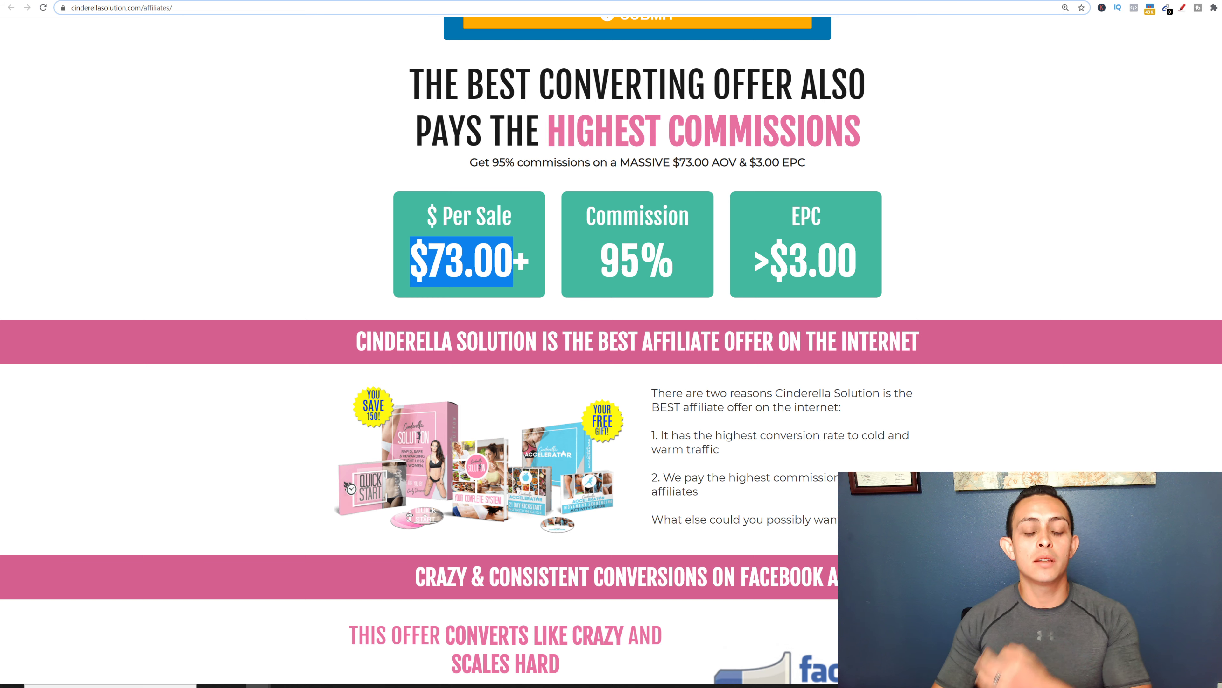
Review the affiliate page's link templates, banners, Facebook ad conversion kit, ad images and ad copy
scroll(666, 285, down, 3)
scroll(666, 285, down, 6)
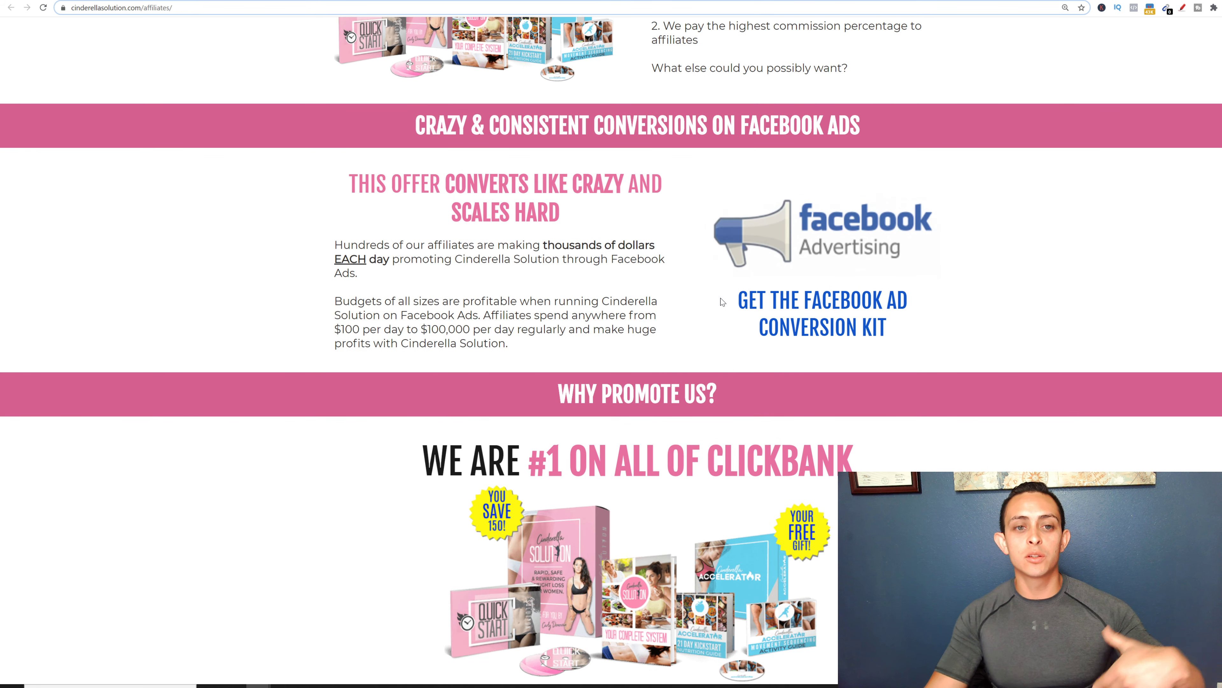
scroll(792, 294, down, 1)
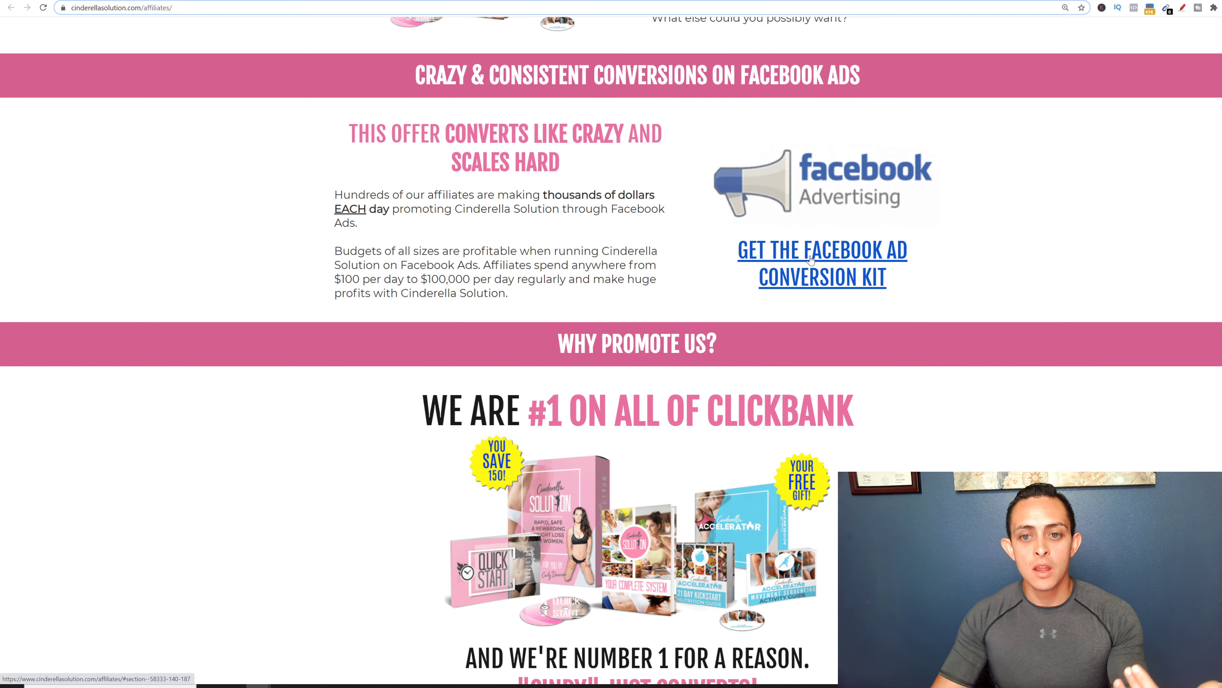
scroll(836, 269, down, 7)
scroll(836, 269, down, 20)
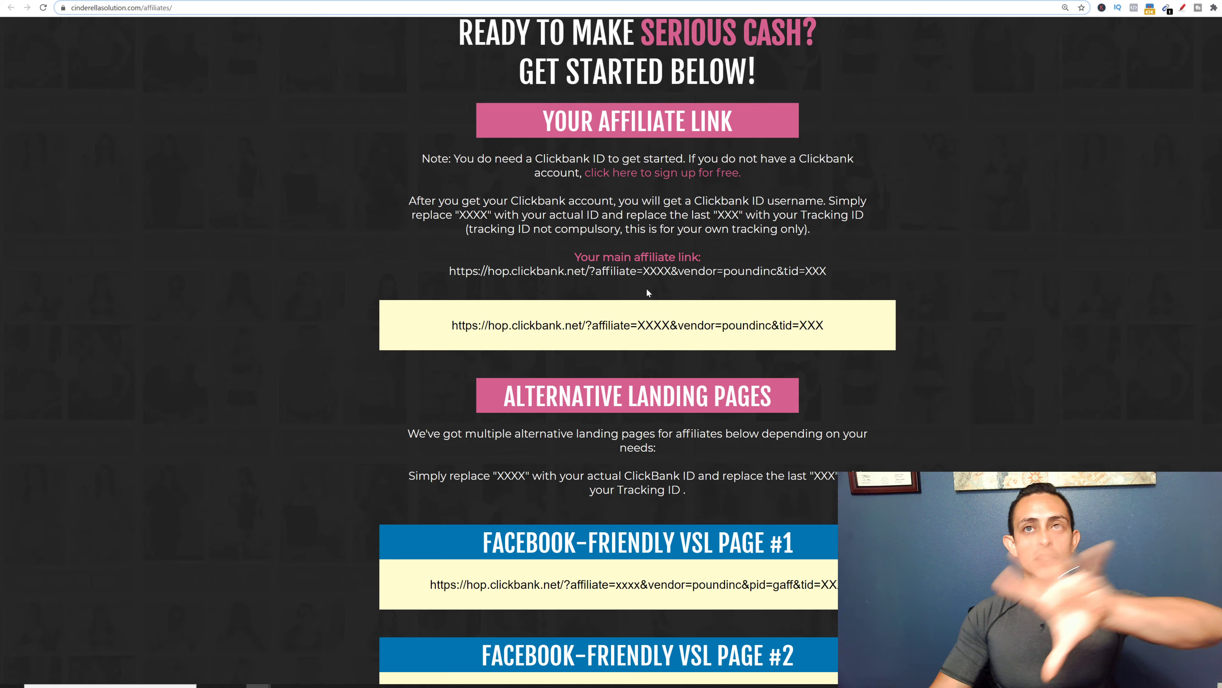
scroll(674, 294, down, 14)
scroll(692, 302, down, 1)
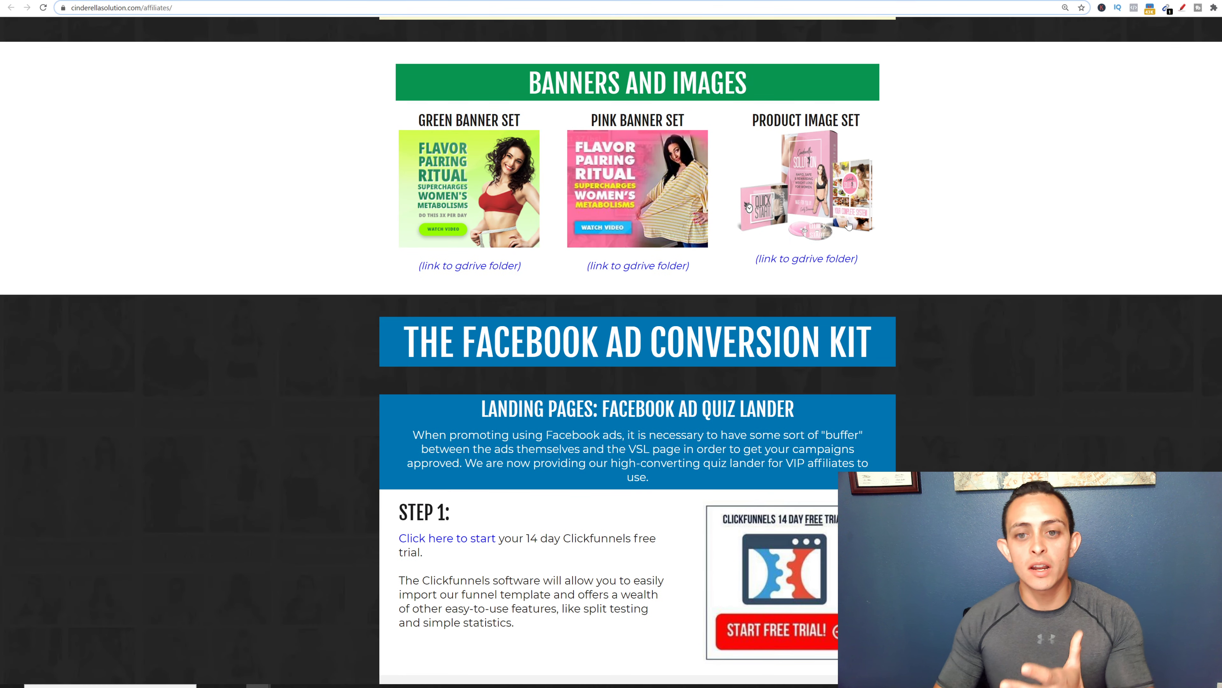
scroll(834, 231, down, 9)
scroll(817, 237, down, 14)
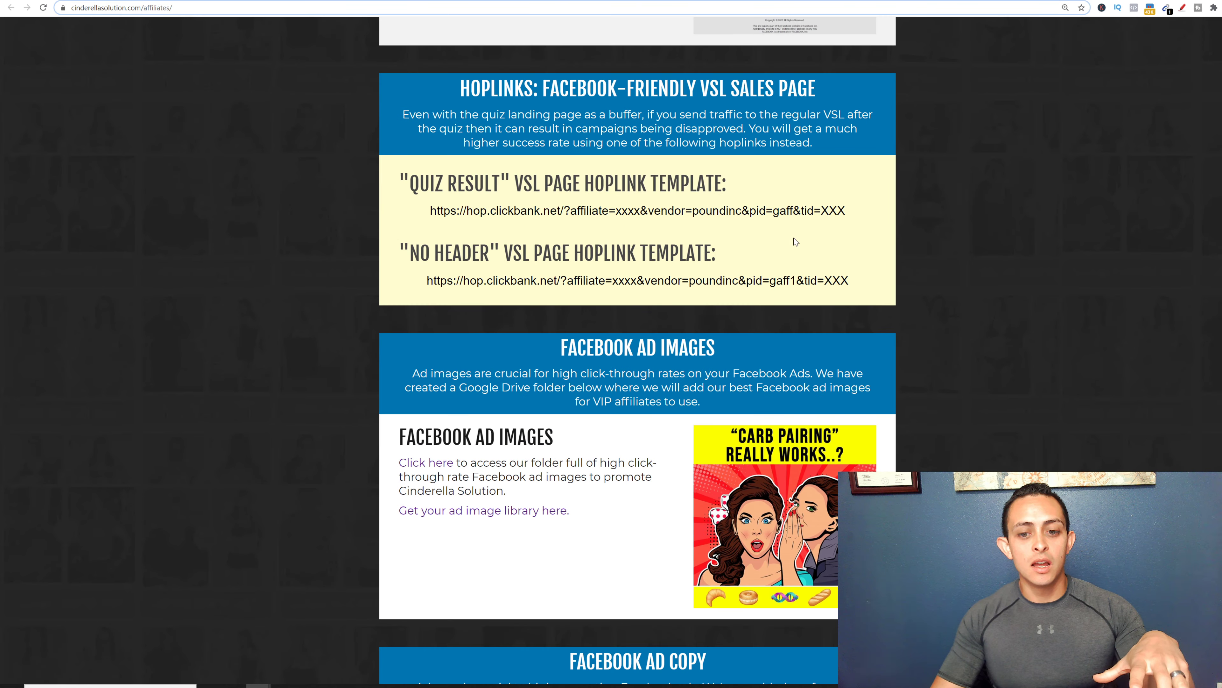
scroll(762, 274, down, 3)
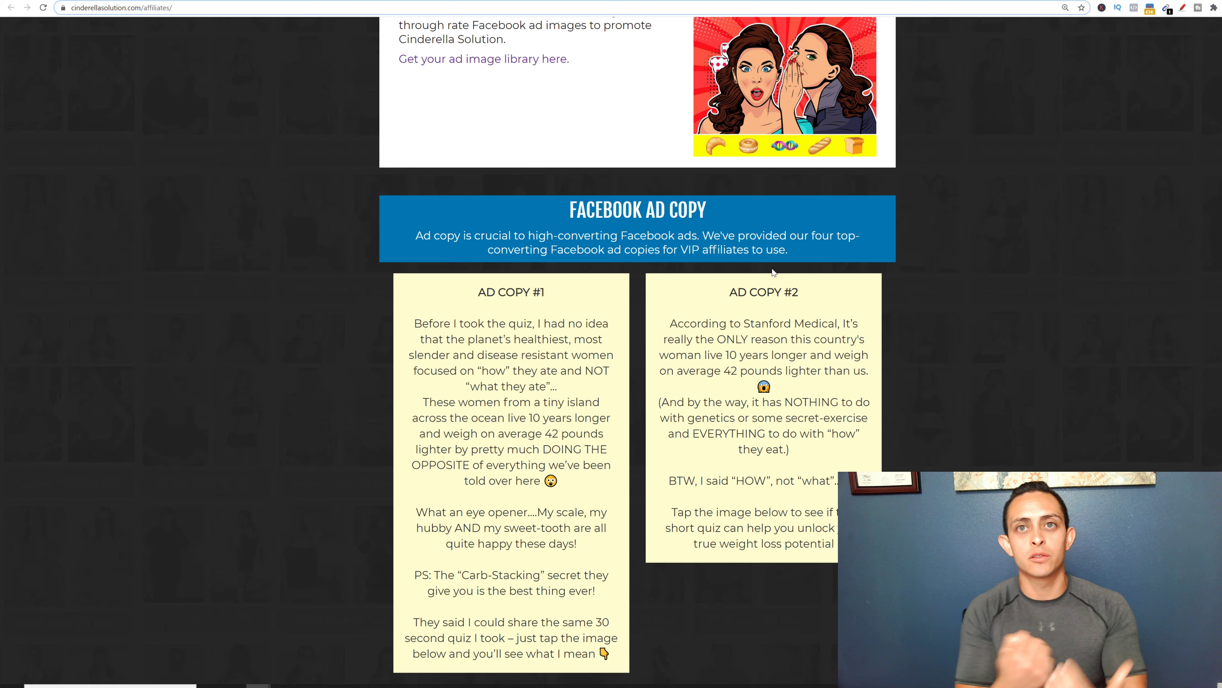
scroll(430, 166, up, 1)
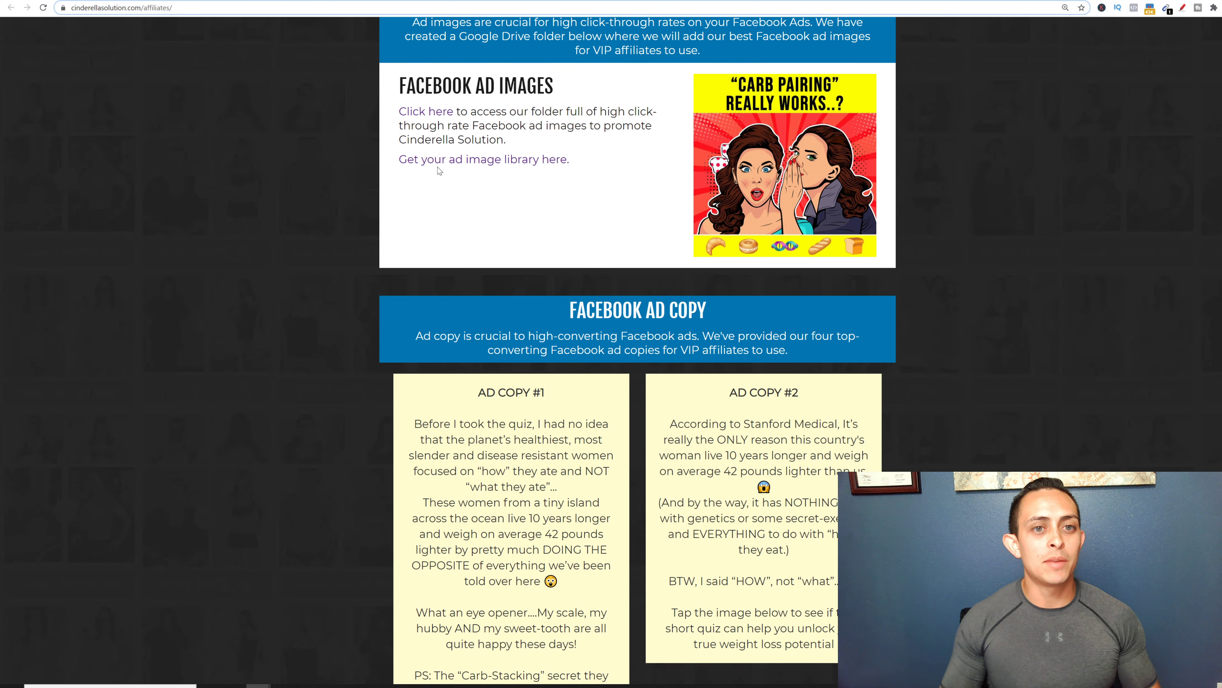
Return to the ClickBank marketplace and open the HopLink Generator for Cinderella Solution in an enlarged window at reduced zoom
key(ctrl+Tab)
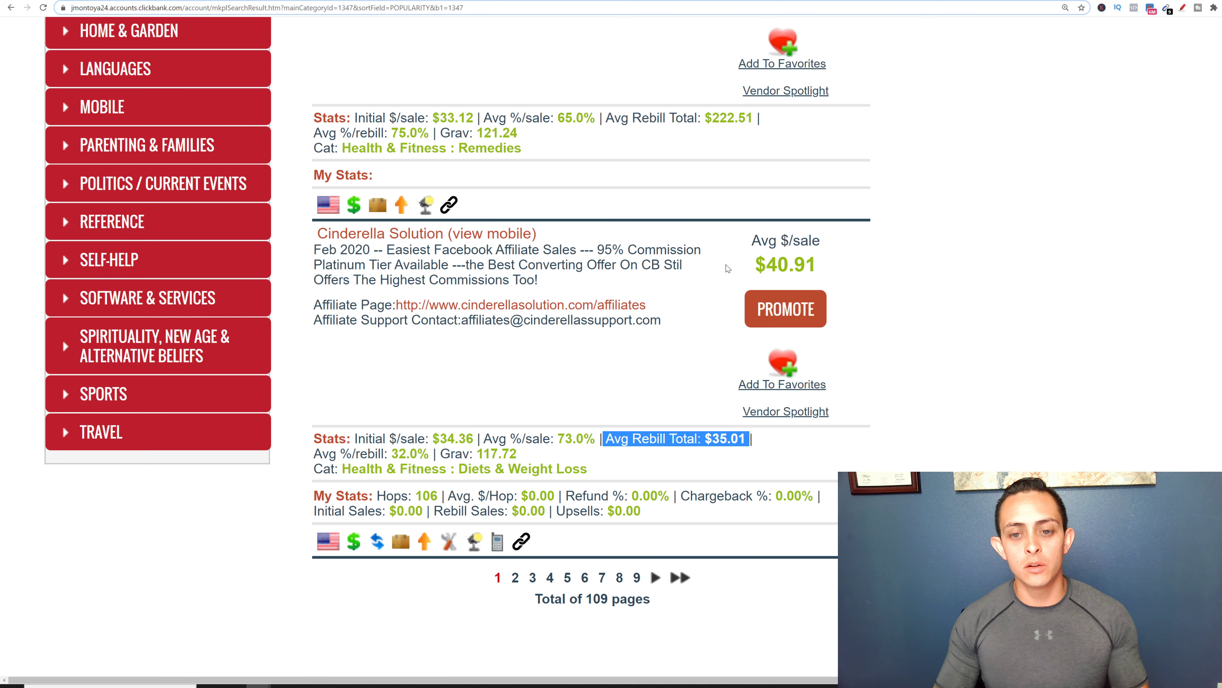
click(793, 312)
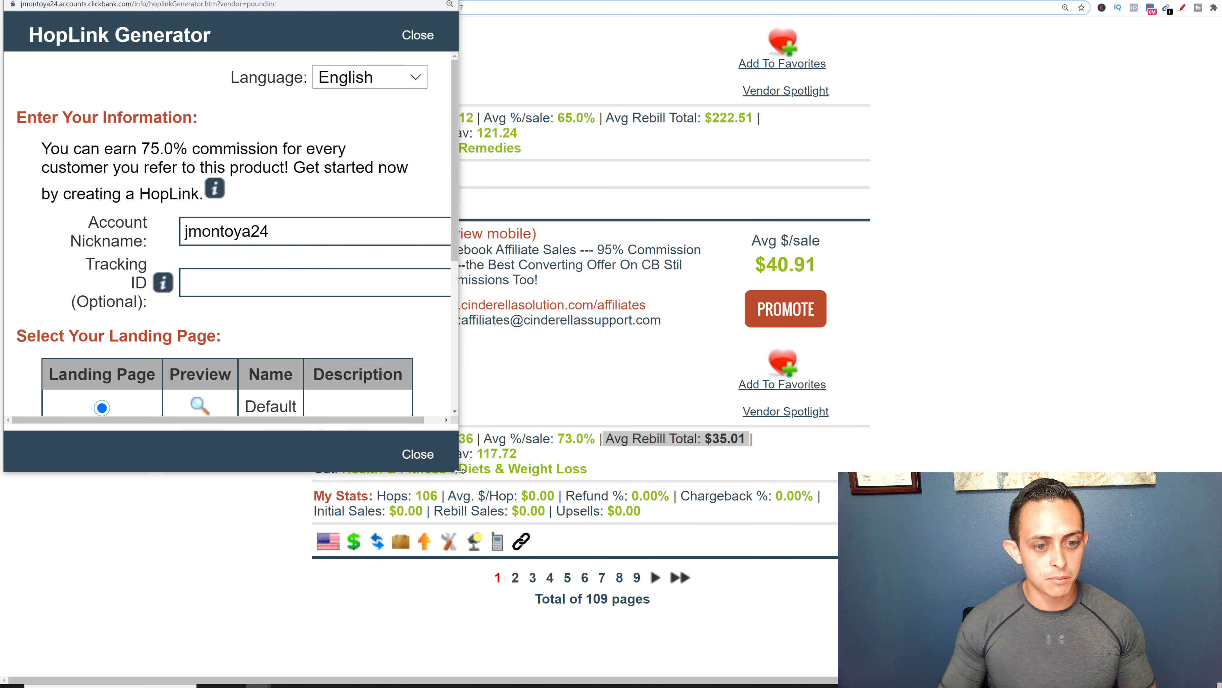
drag(460, 470, 857, 571)
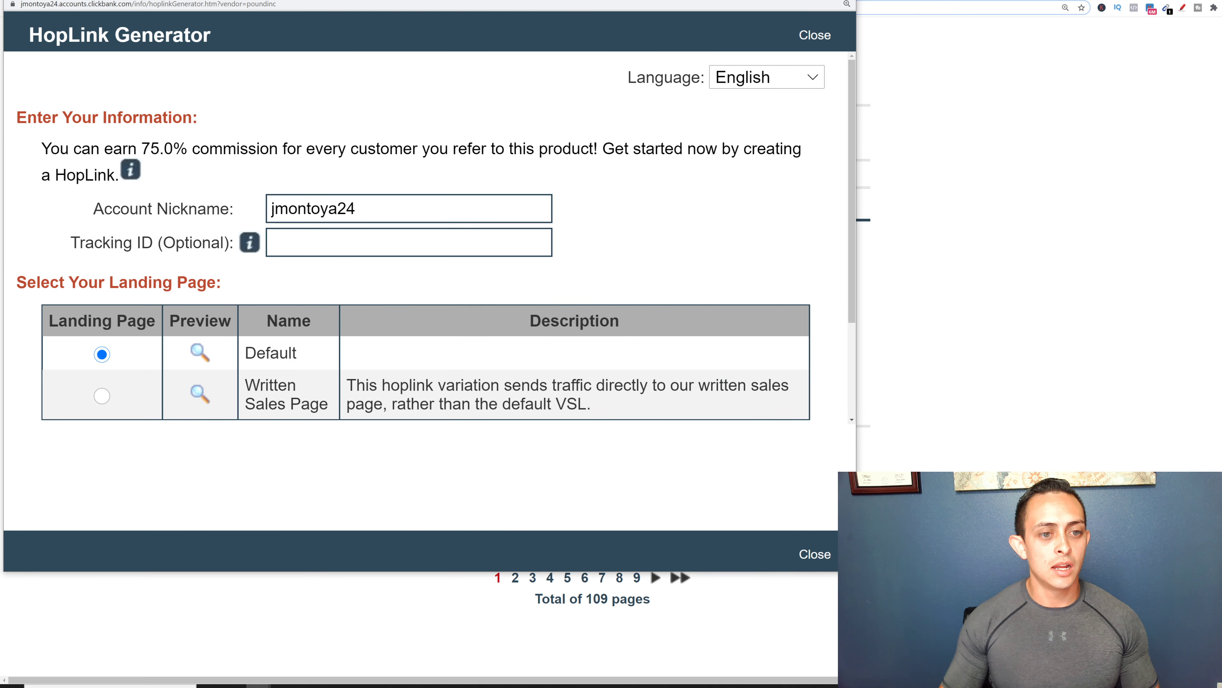
key(ctrl+minus)
key(ctrl+minus)
Generate a HopLink for the Default landing page without a tracking ID and select the resulting encrypted link
scroll(437, 296, down, 1)
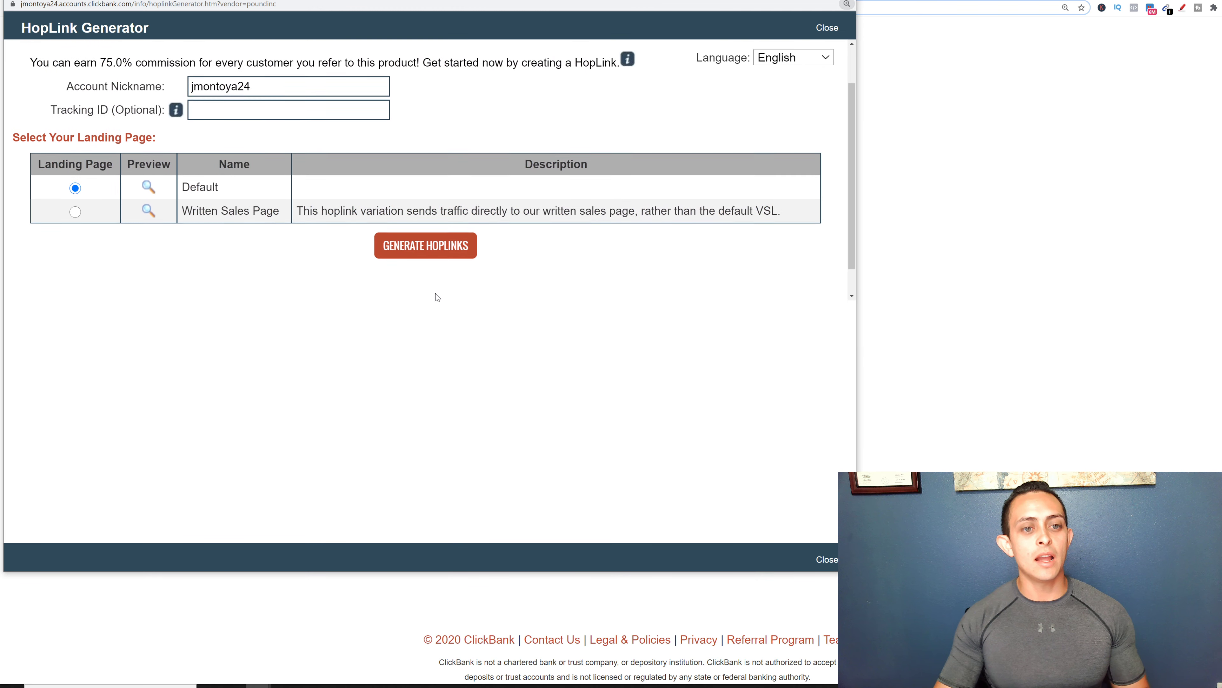
scroll(437, 296, up, 1)
click(443, 297)
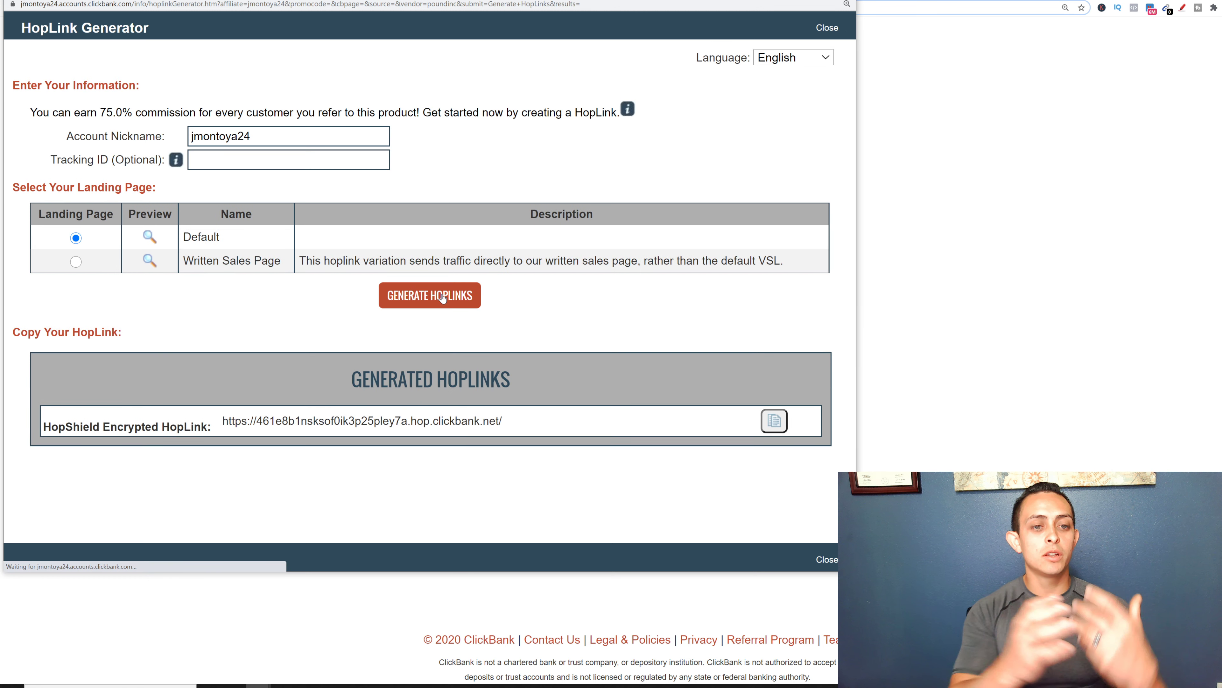
drag(531, 428, 219, 417)
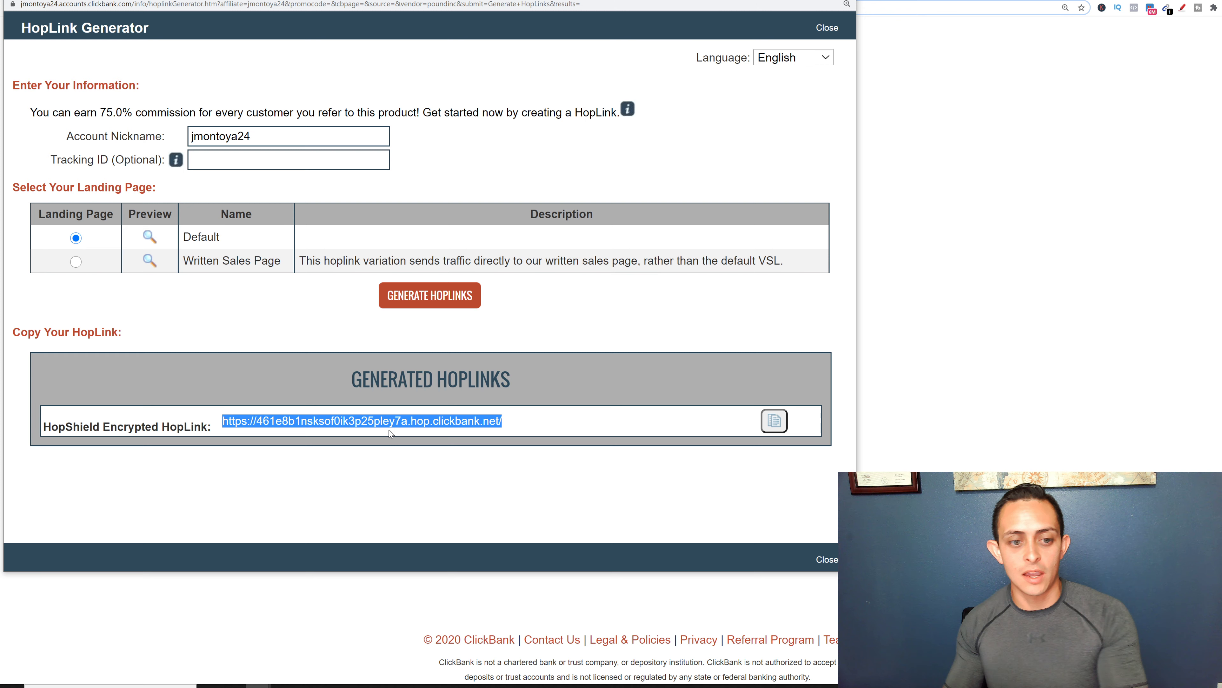
Close the HopLink Generator with its link selected and advance the Google Slides presentation to The Ninja Tactic Strategy slide
drag(506, 421, 221, 422)
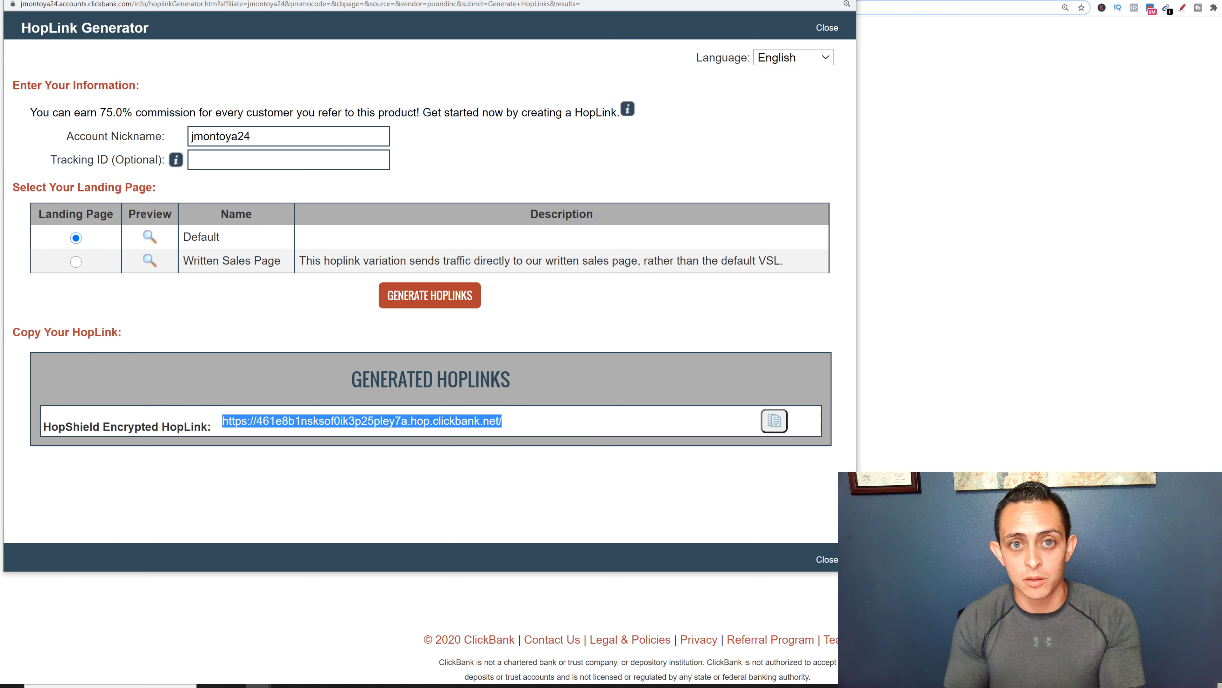
key(ctrl+w)
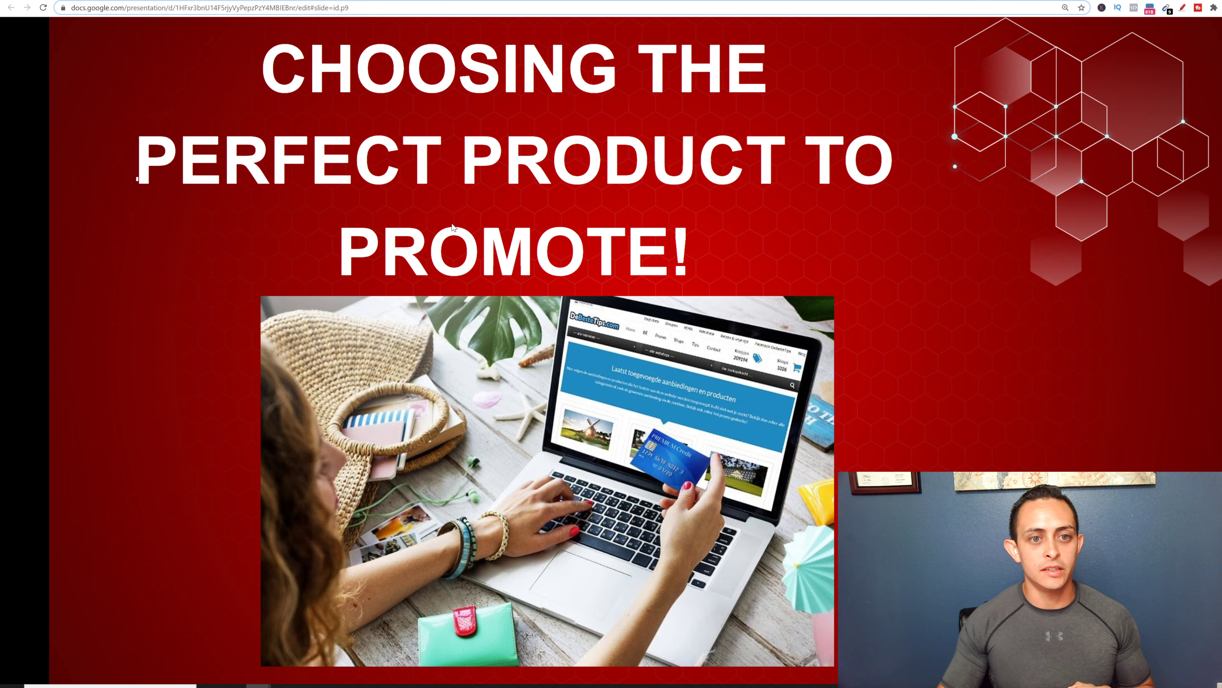
key(Right)
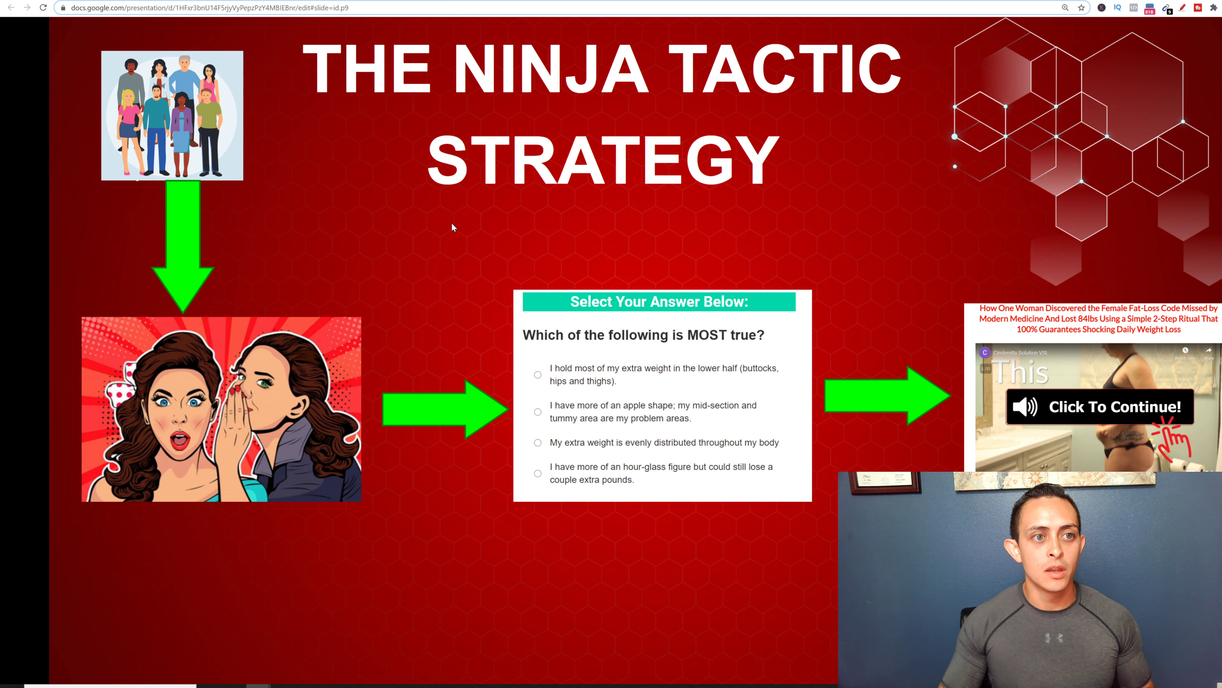
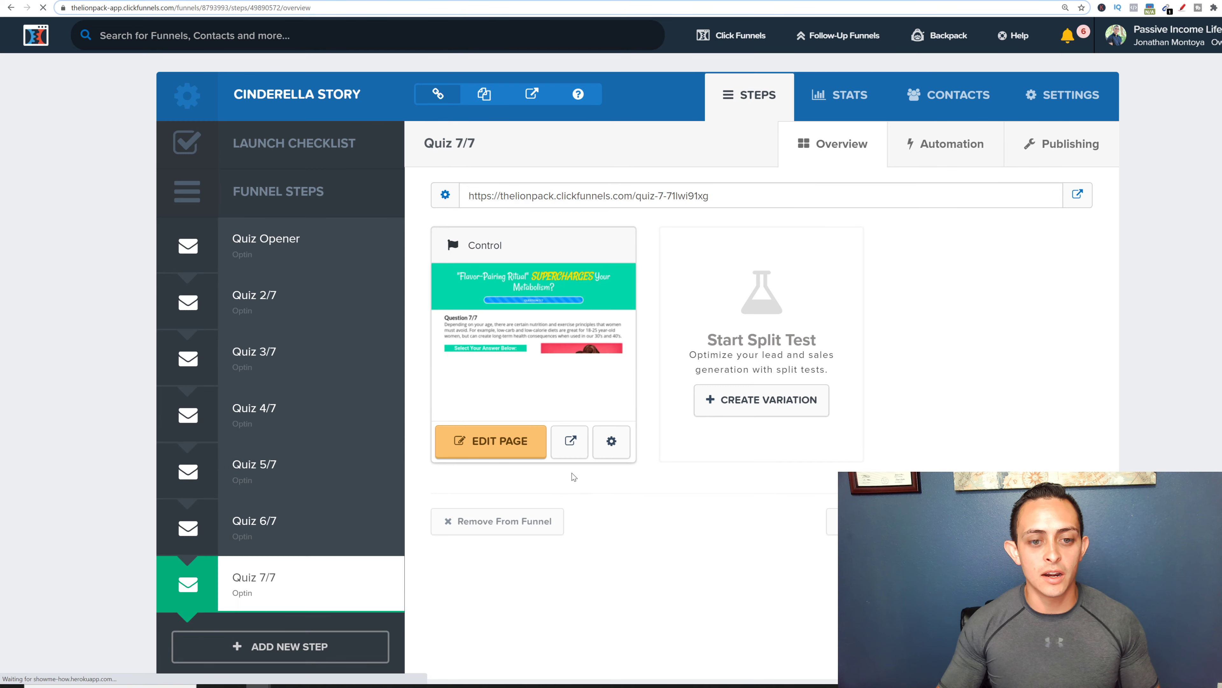
Preview the Quiz 7/7 page in ClickFunnels, answer the age question with 30-40 years old and select the results pop-up's email field
click(570, 441)
scroll(410, 235, down, 4)
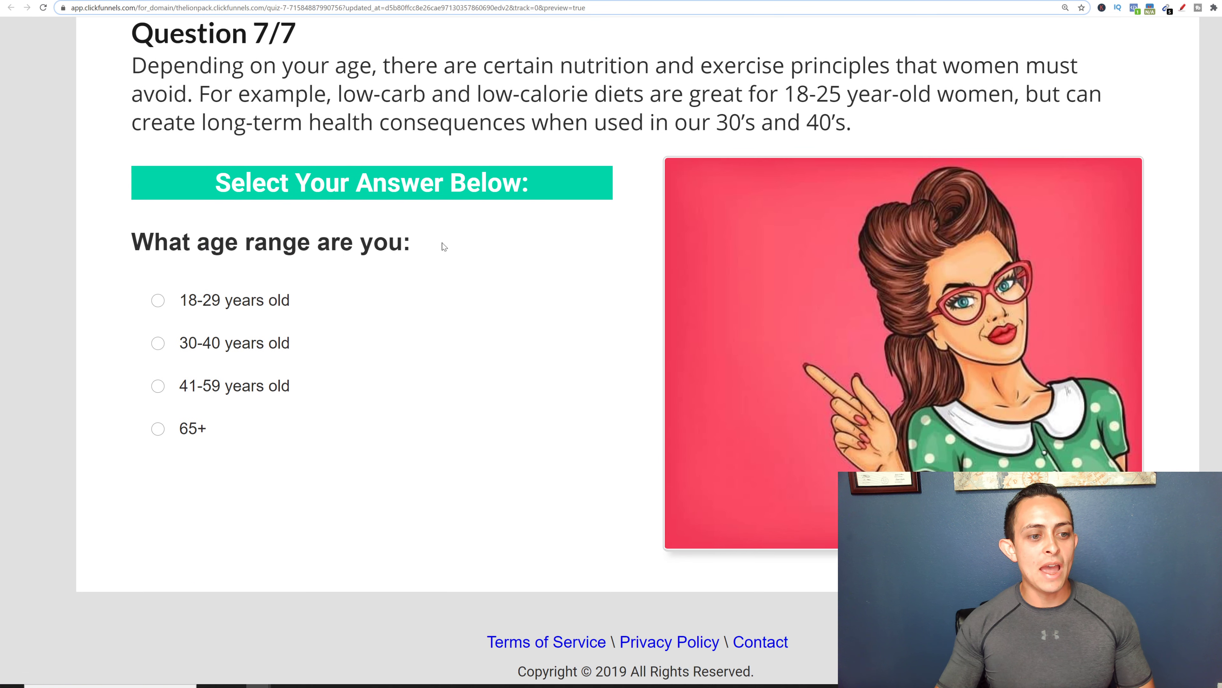
click(223, 356)
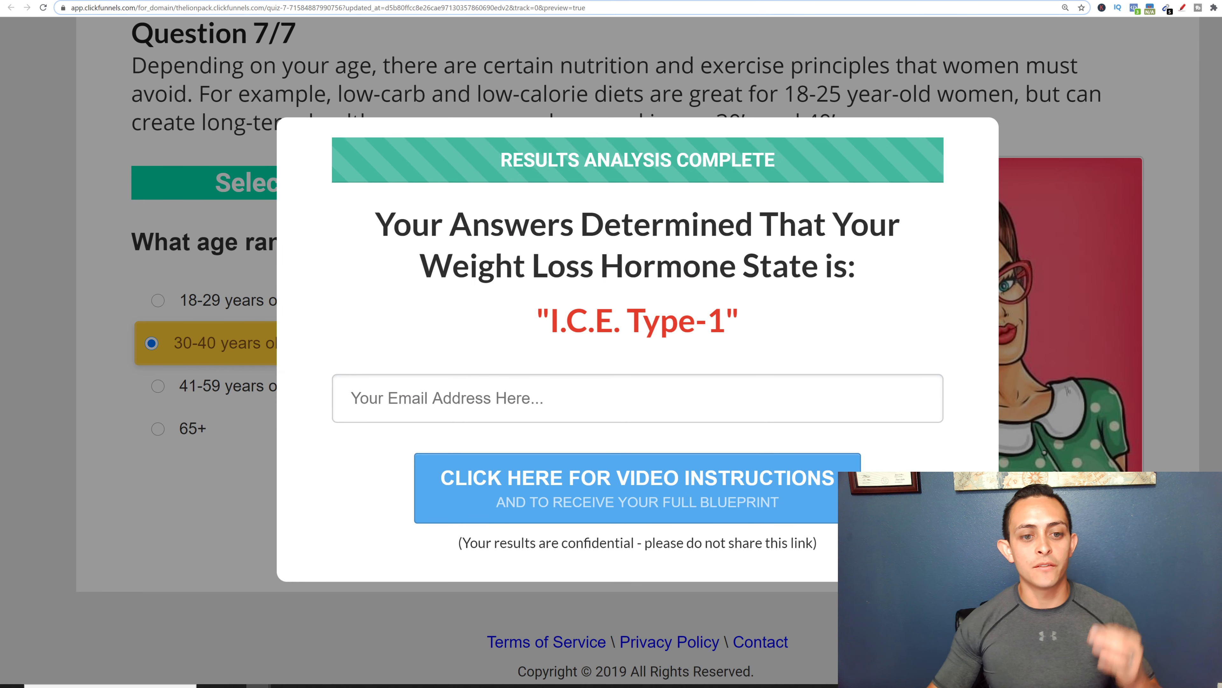
click(353, 398)
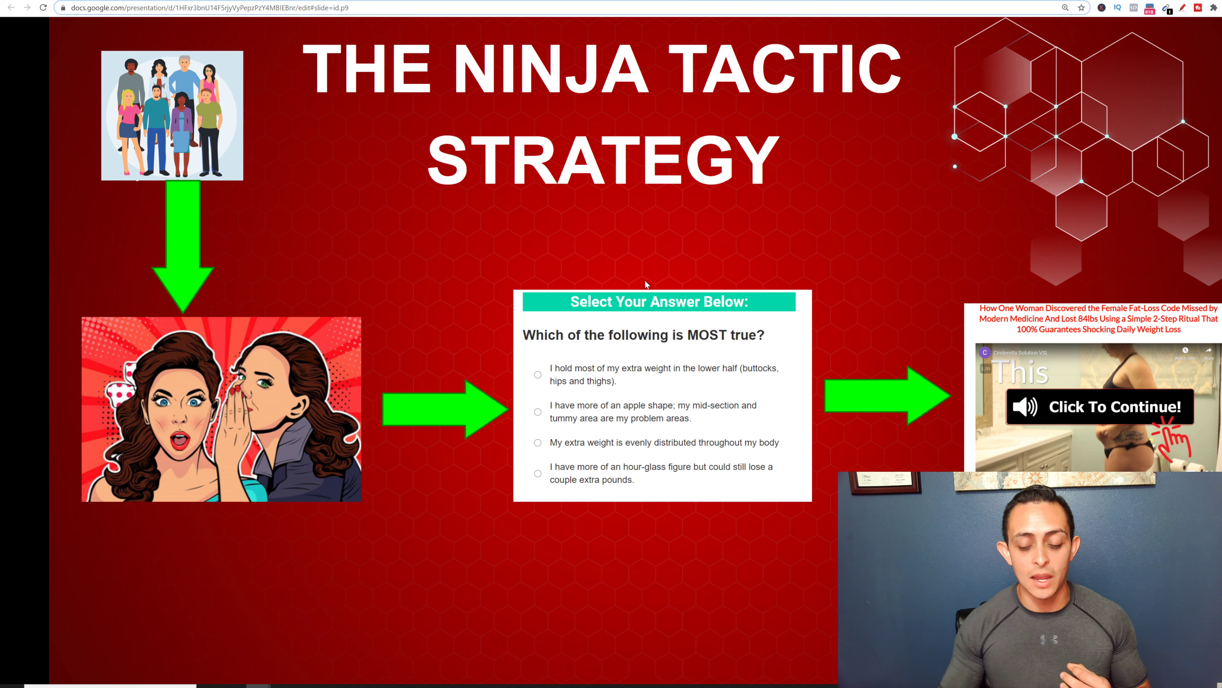
Advance the presentation to The Quiz Page slide with the funnel share link and return to the Cinderella Story funnel
key(Right)
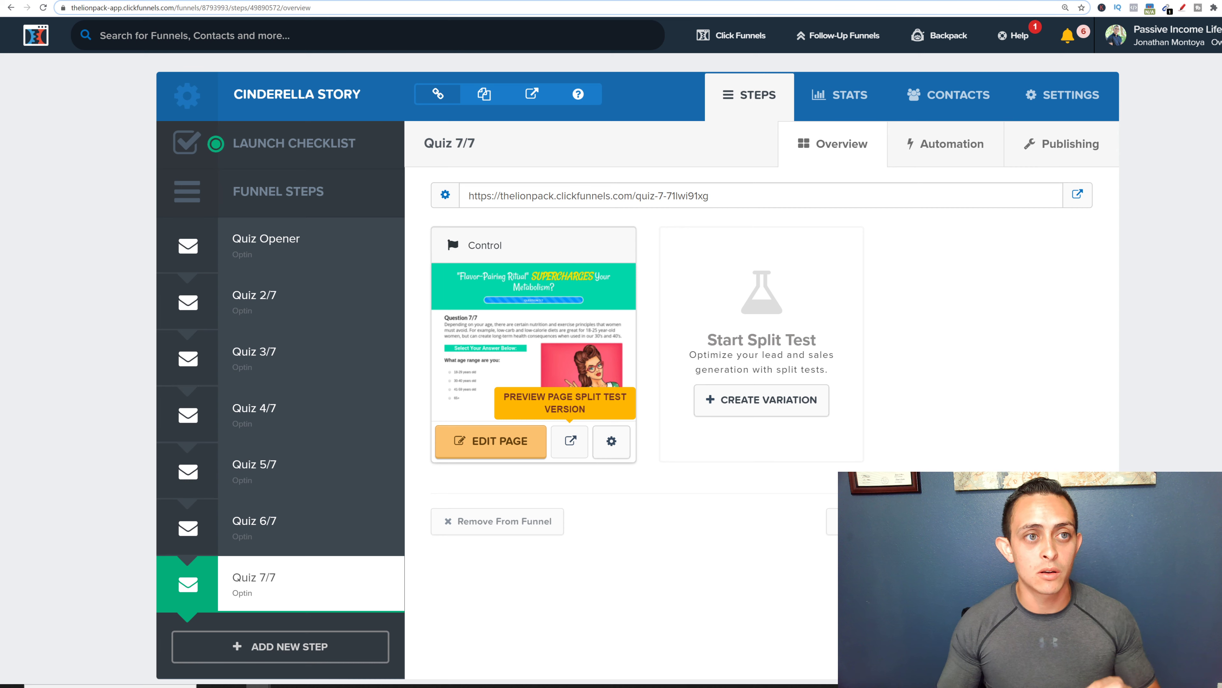
key(ctrl+Tab)
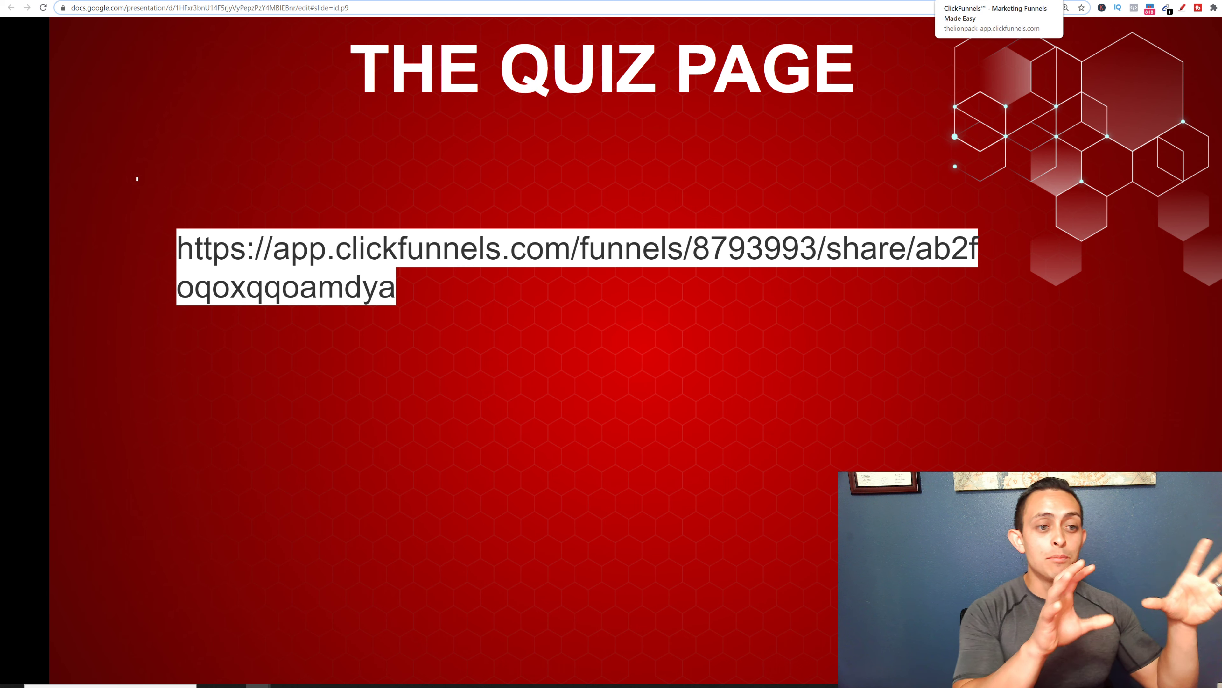
key(ctrl+Tab)
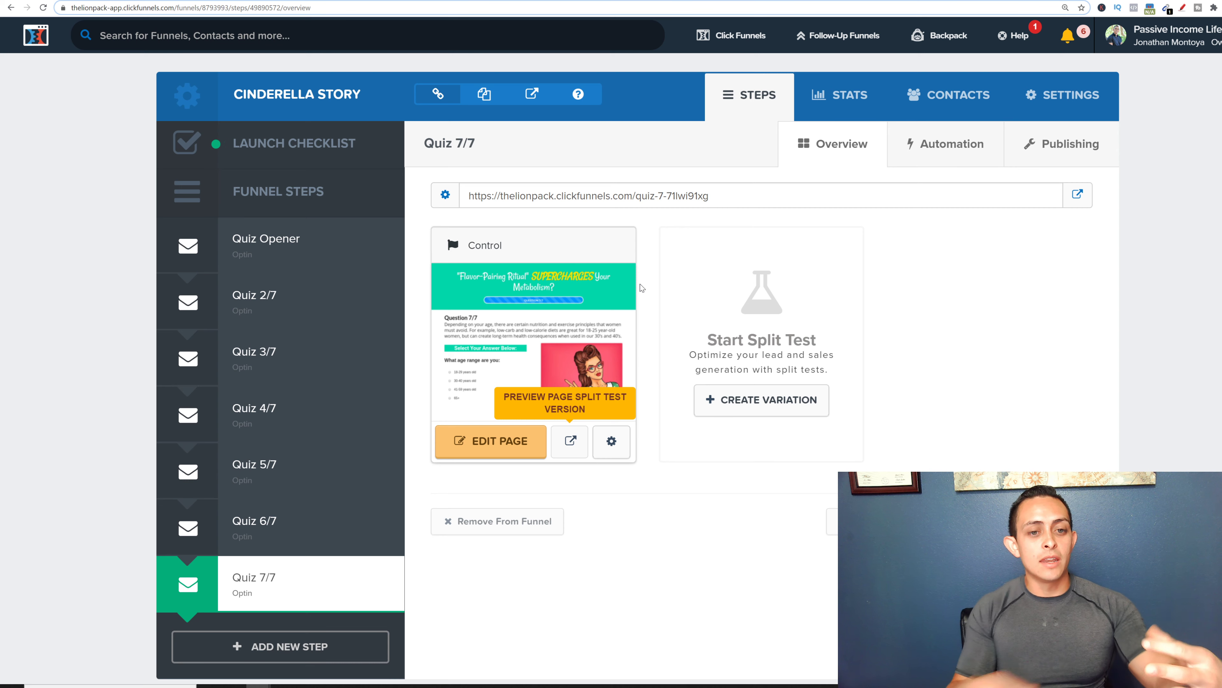
Open the Quiz 7/7 page in the page editor and show its email opt-in pop-up
click(507, 442)
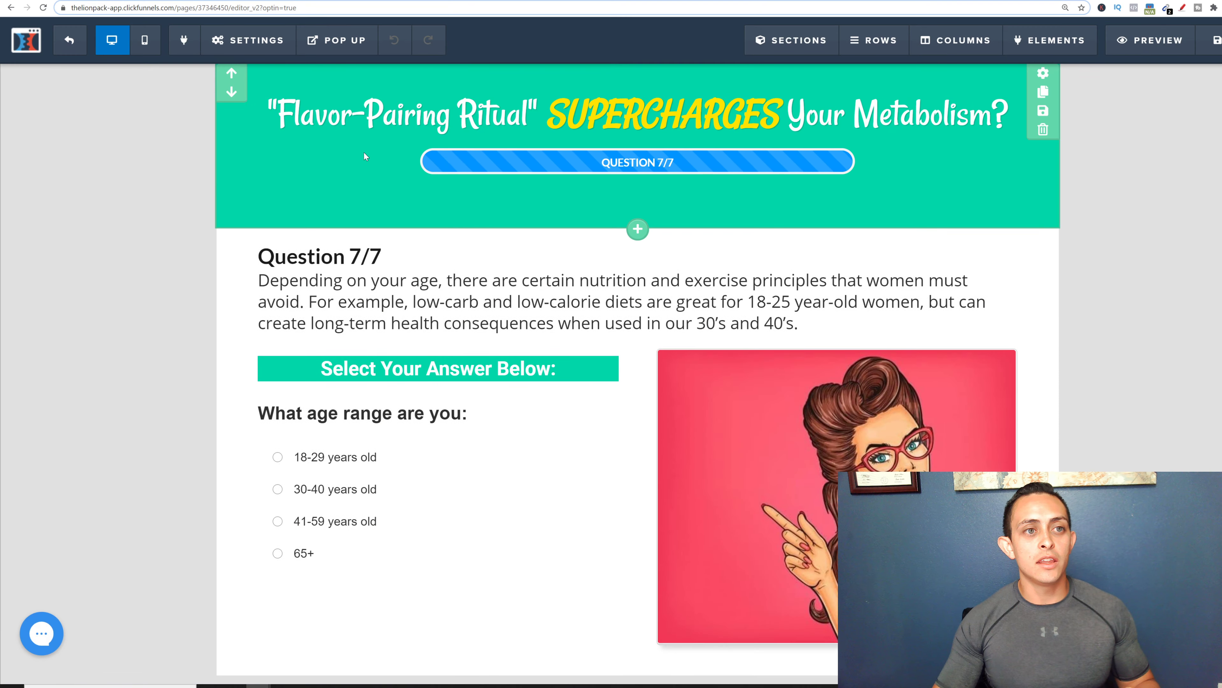
click(337, 40)
click(346, 73)
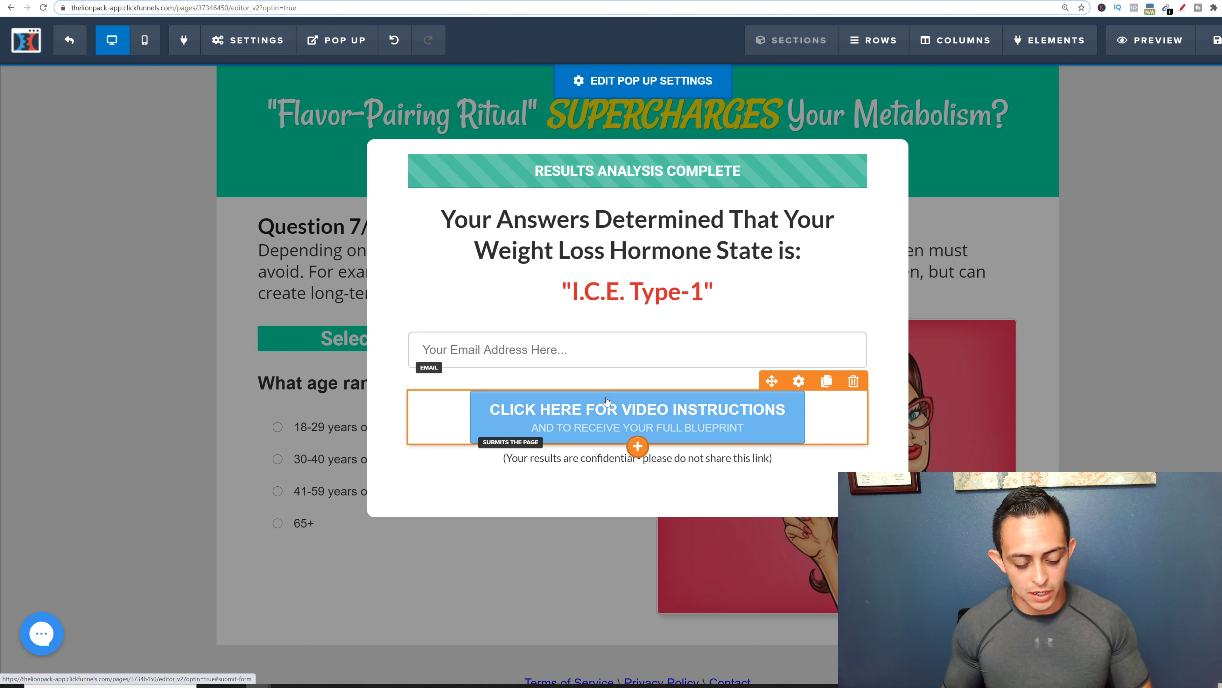
Open getresponse.com in a new browser tab
key(ctrl+t)
text(getresponse.com)
key(Return)
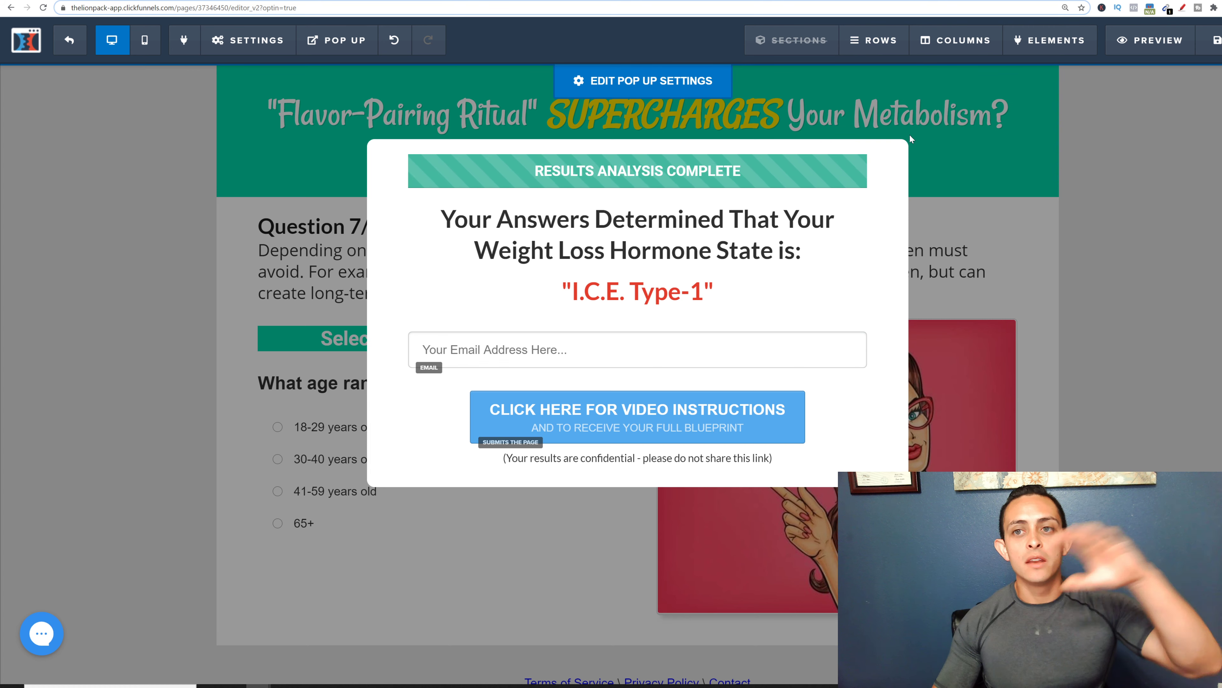
Return to the funnel steps, reopen Quiz 7/7 for editing and select its On Submit Go To link in the general settings
click(69, 40)
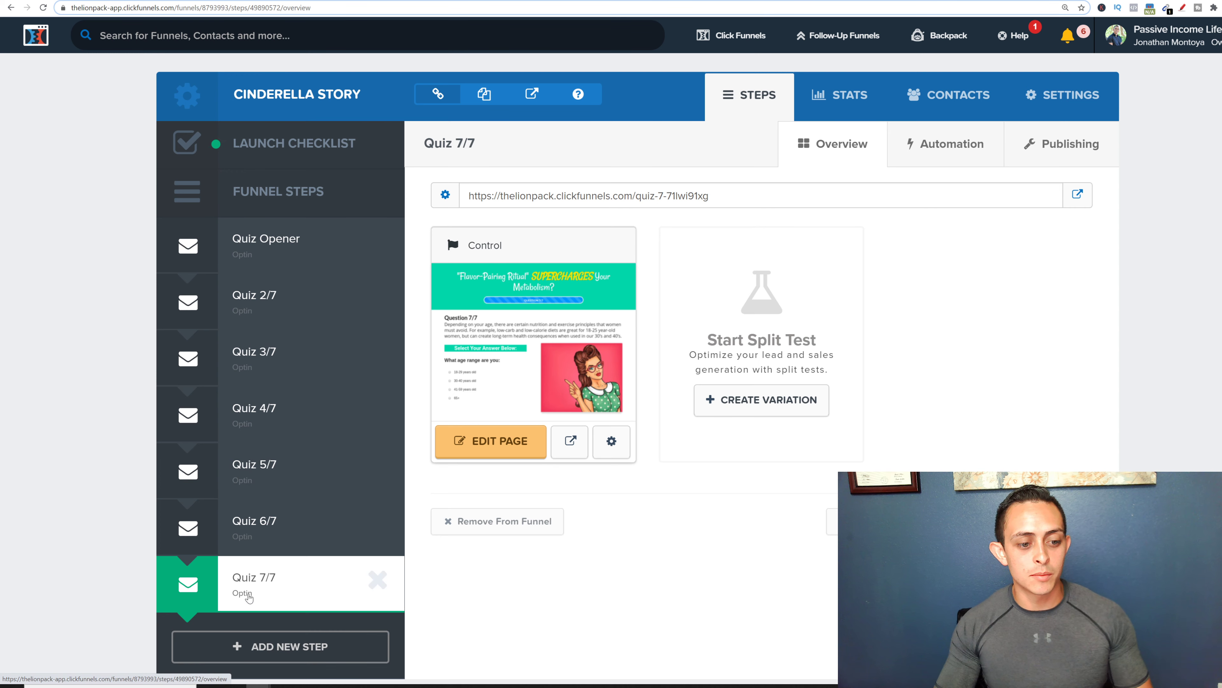
click(513, 442)
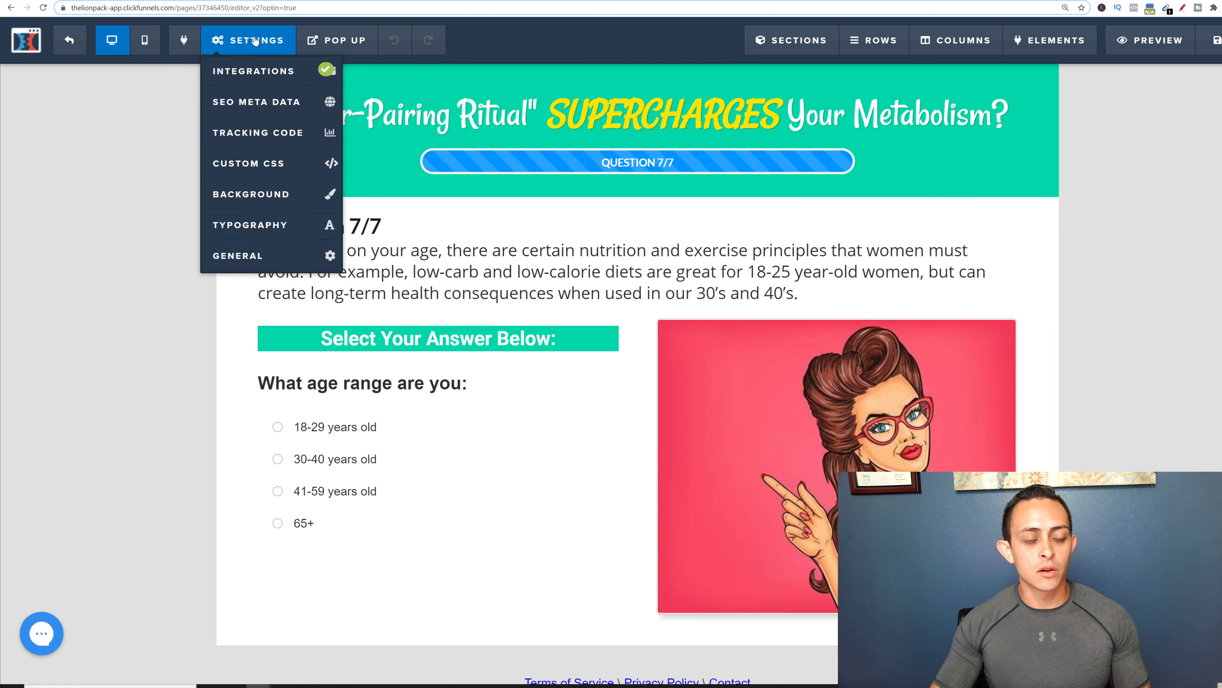
click(276, 255)
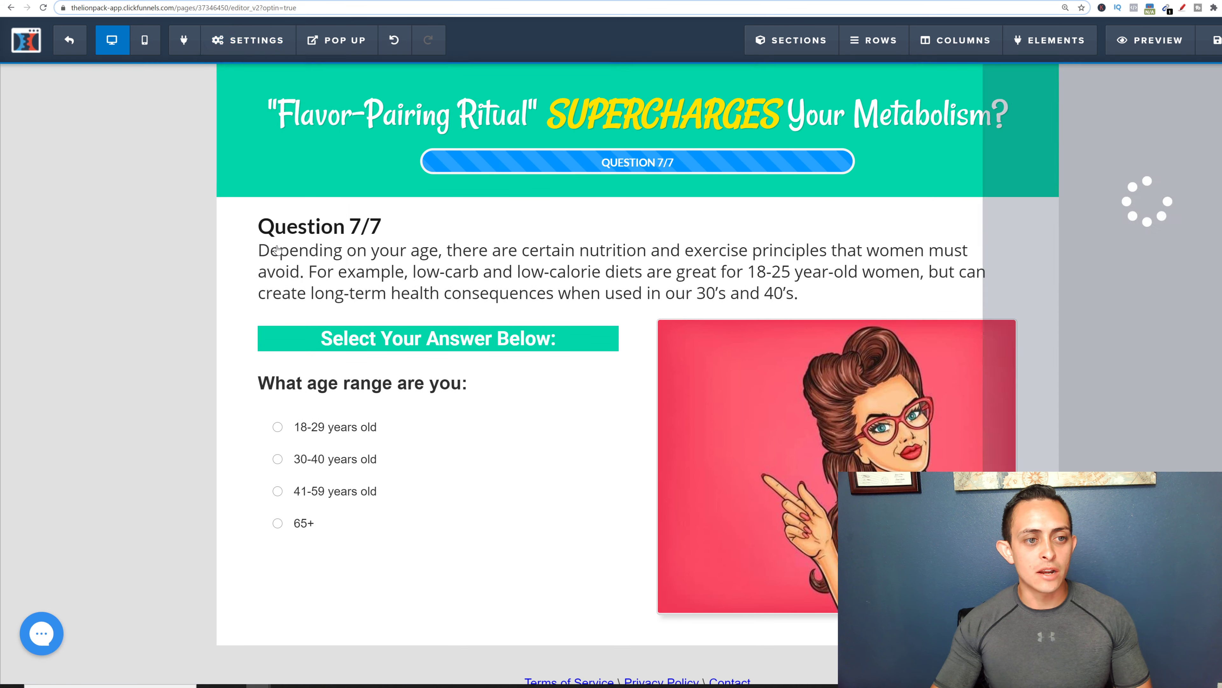
key(ctrl+a)
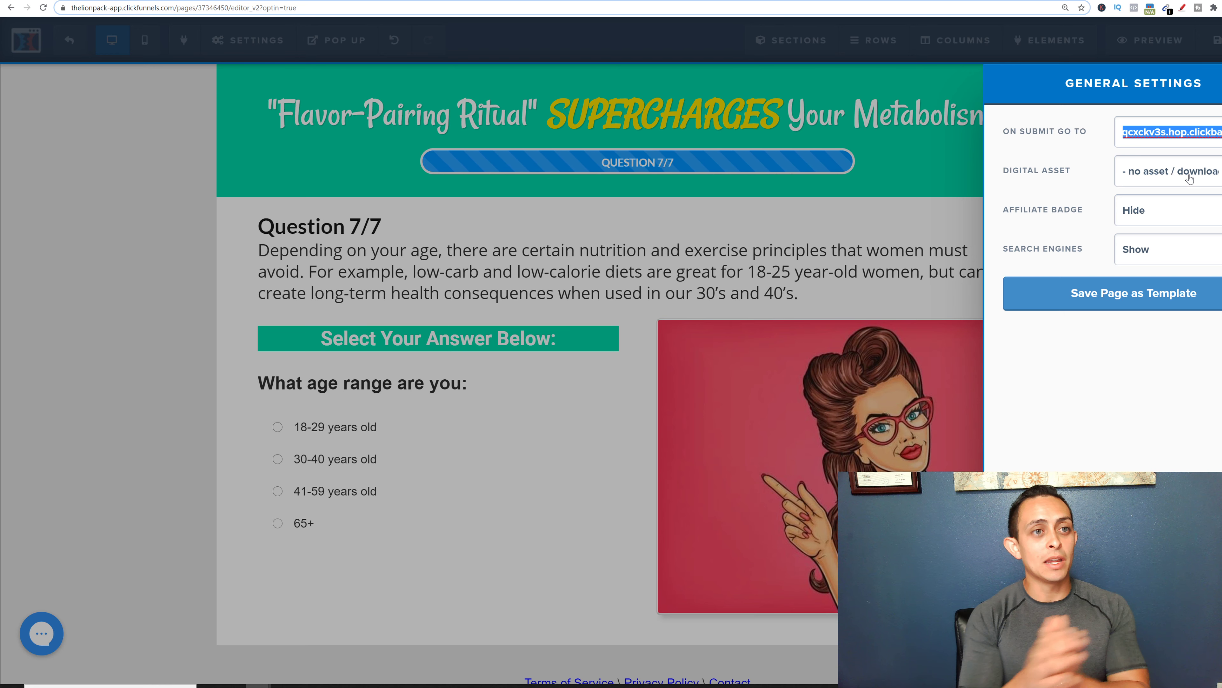
Switch to the ClickBank marketplace, generate a new HopLink for Cinderella Solution's Default landing page and copy the encrypted link
click(228, 1)
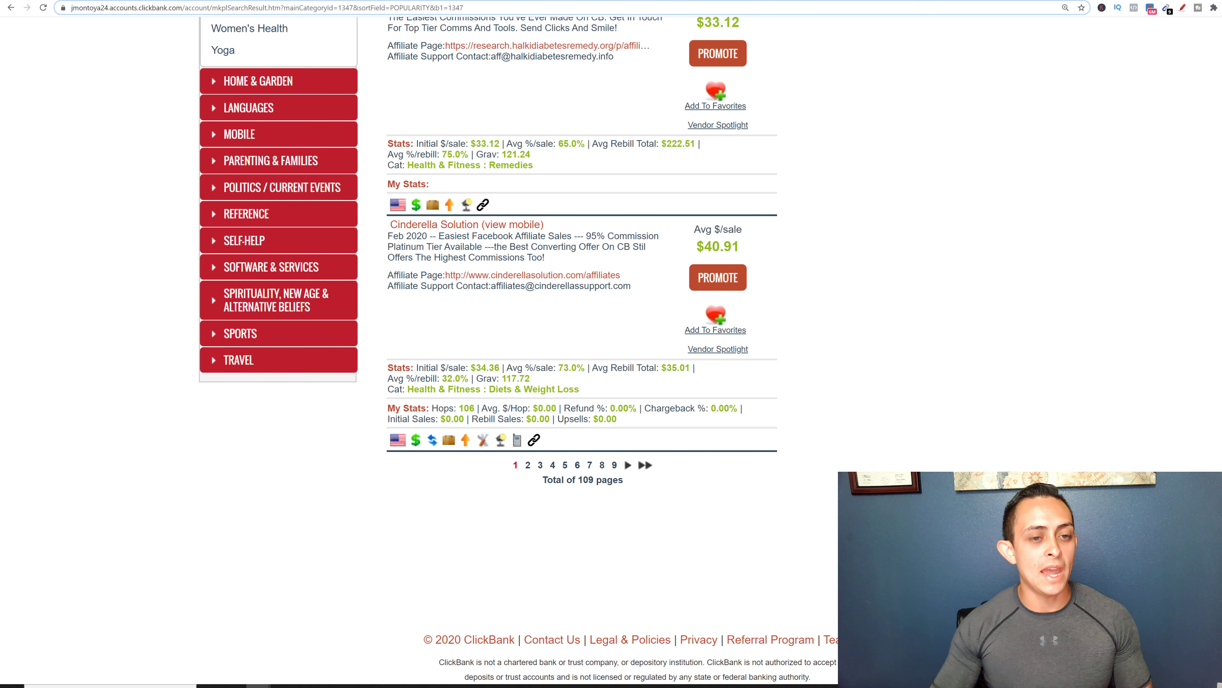
click(703, 285)
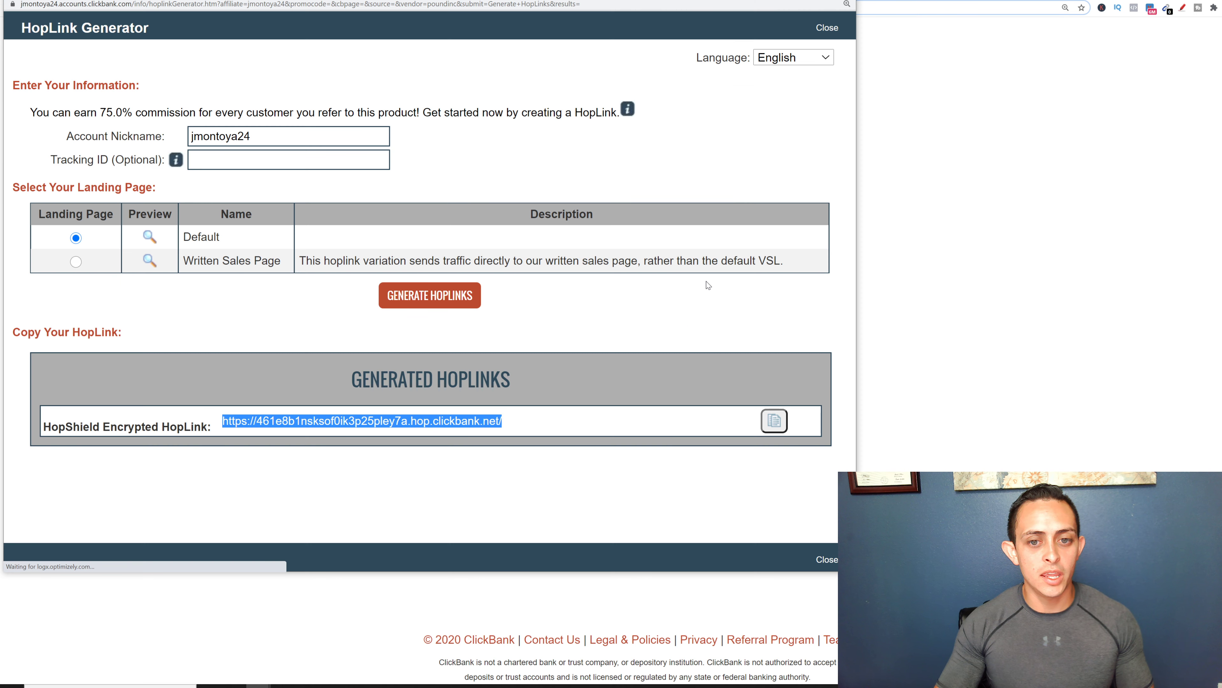
click(422, 301)
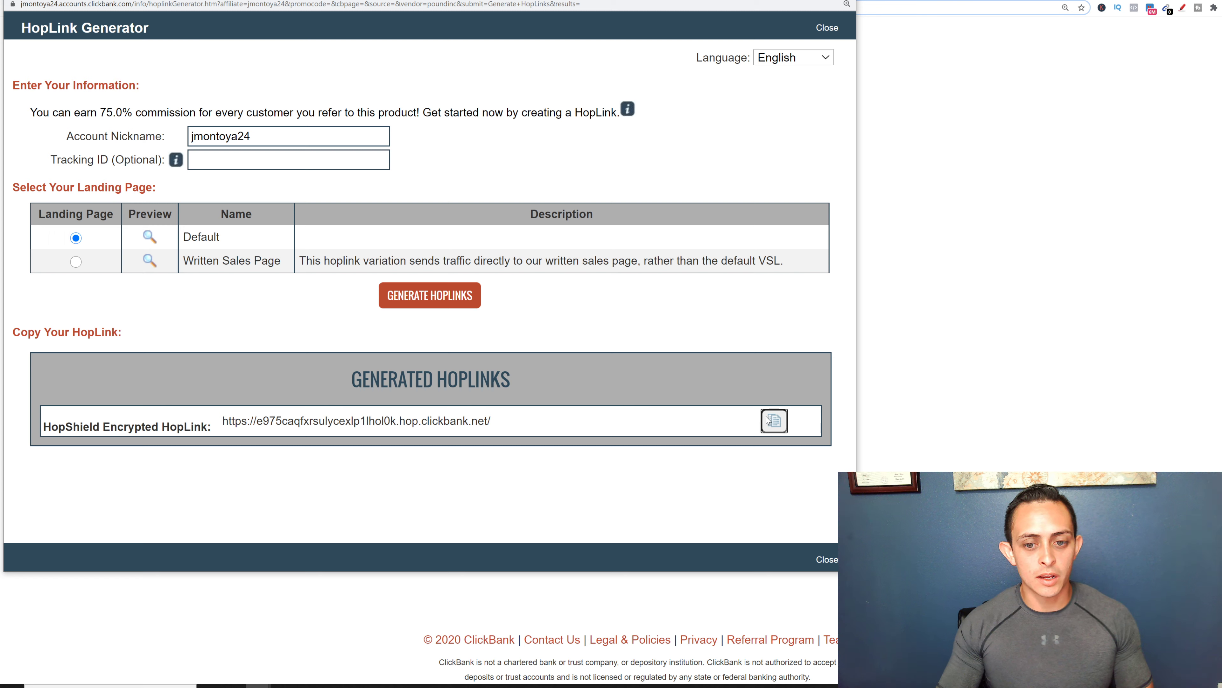
click(775, 421)
drag(539, 427, 219, 428)
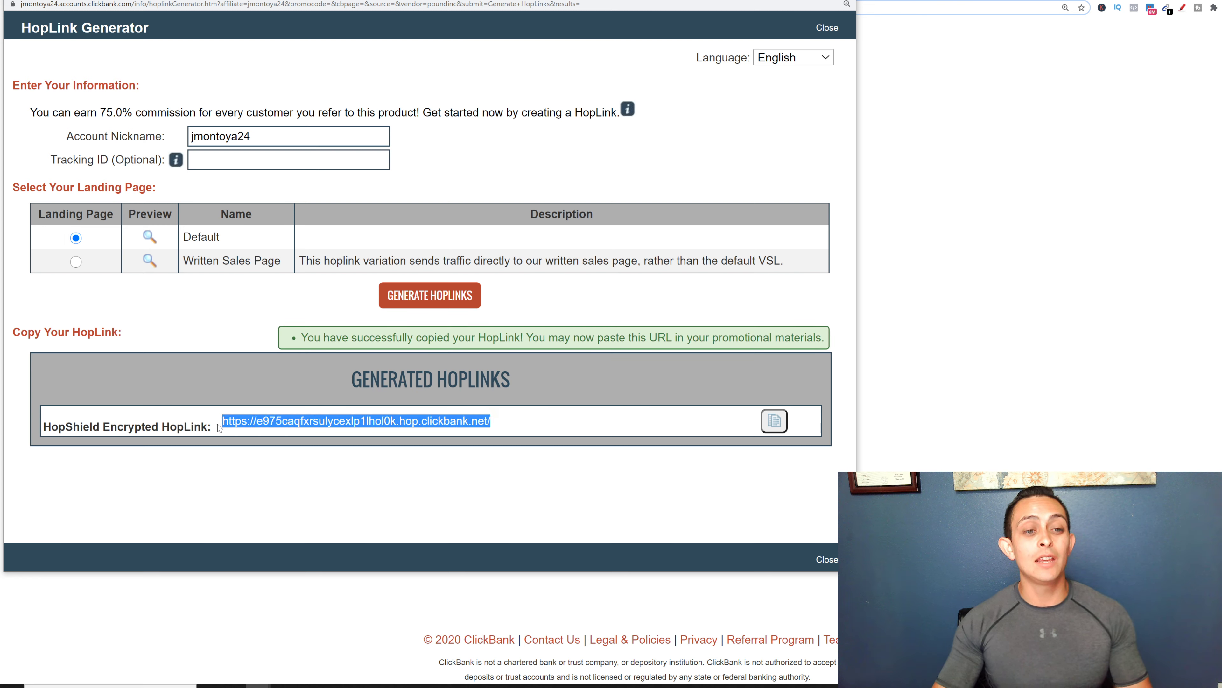
Switch back to the Quiz 7/7 editor and reopen the general settings to inspect the HopLink set as the submit destination
click(950, 266)
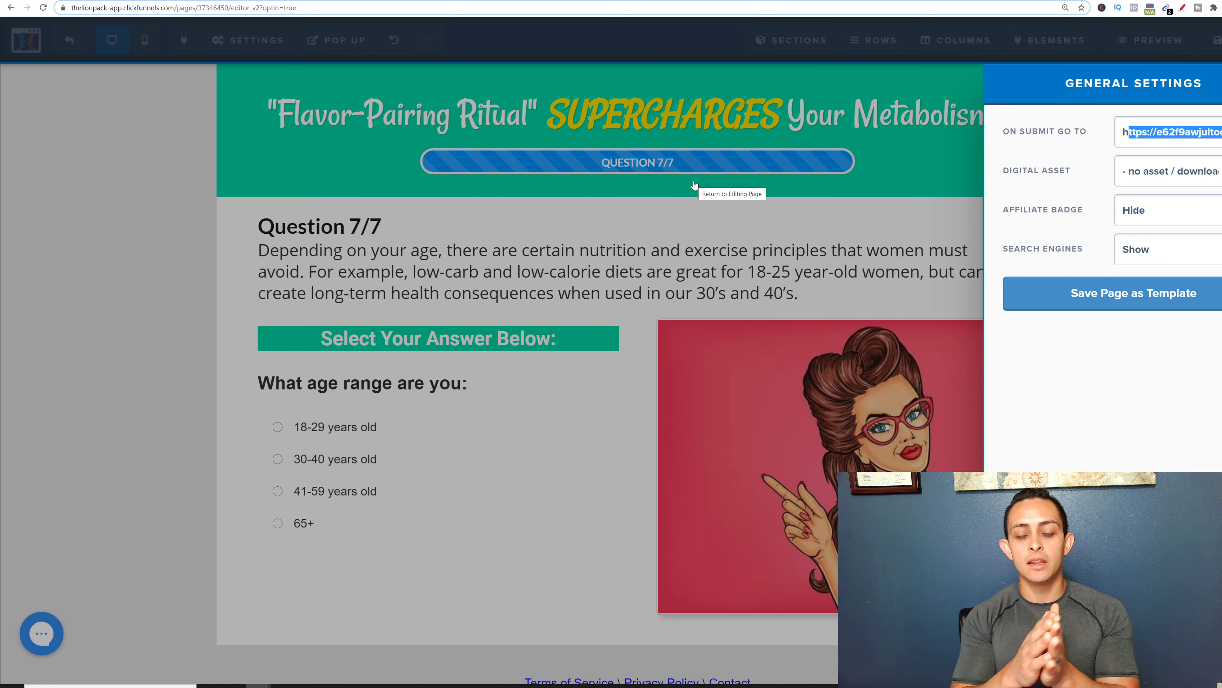
click(652, 248)
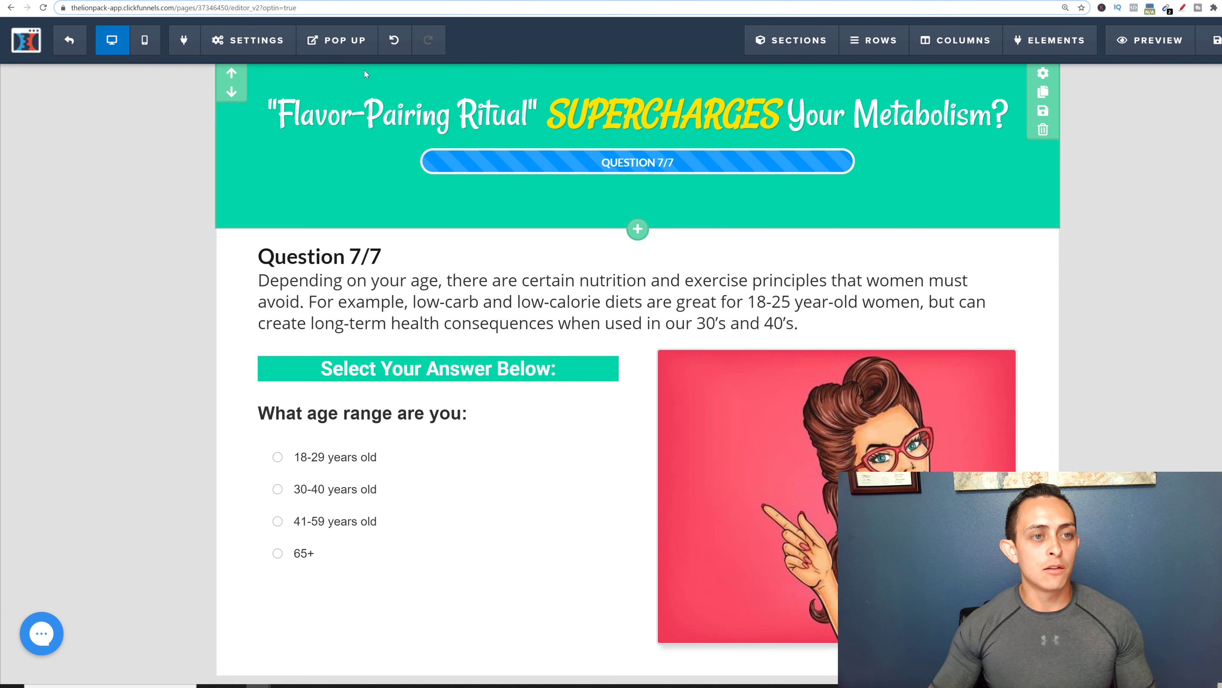
click(248, 40)
click(276, 250)
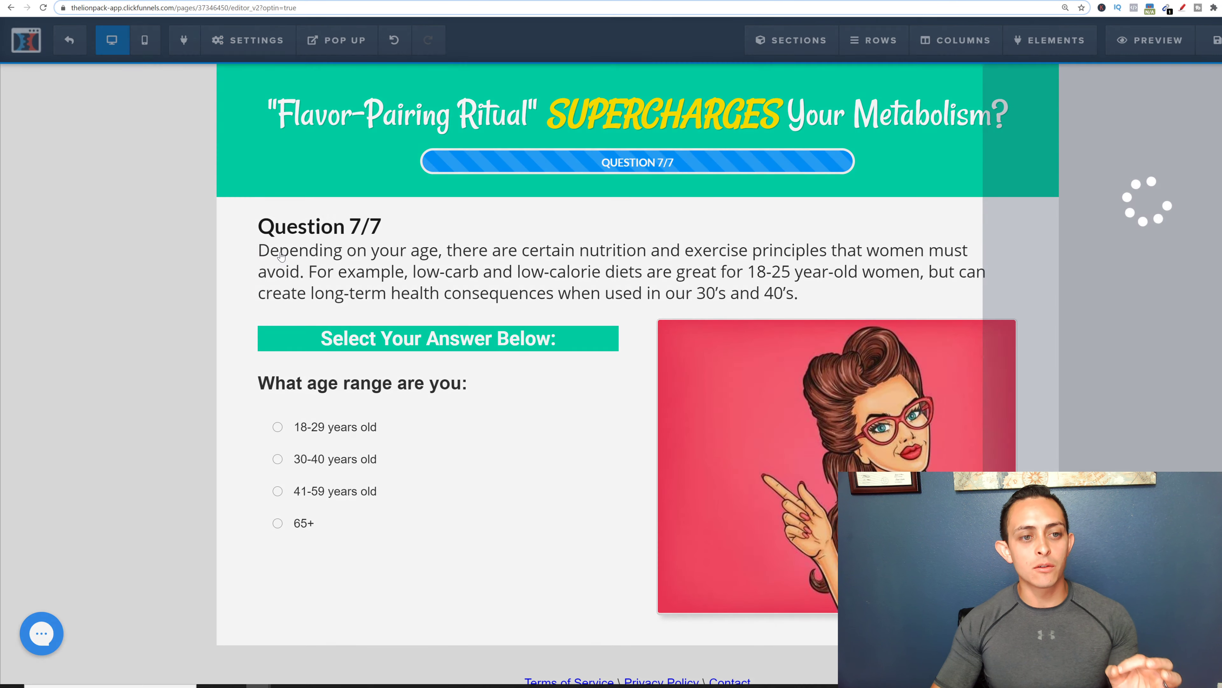
triple_click(1193, 133)
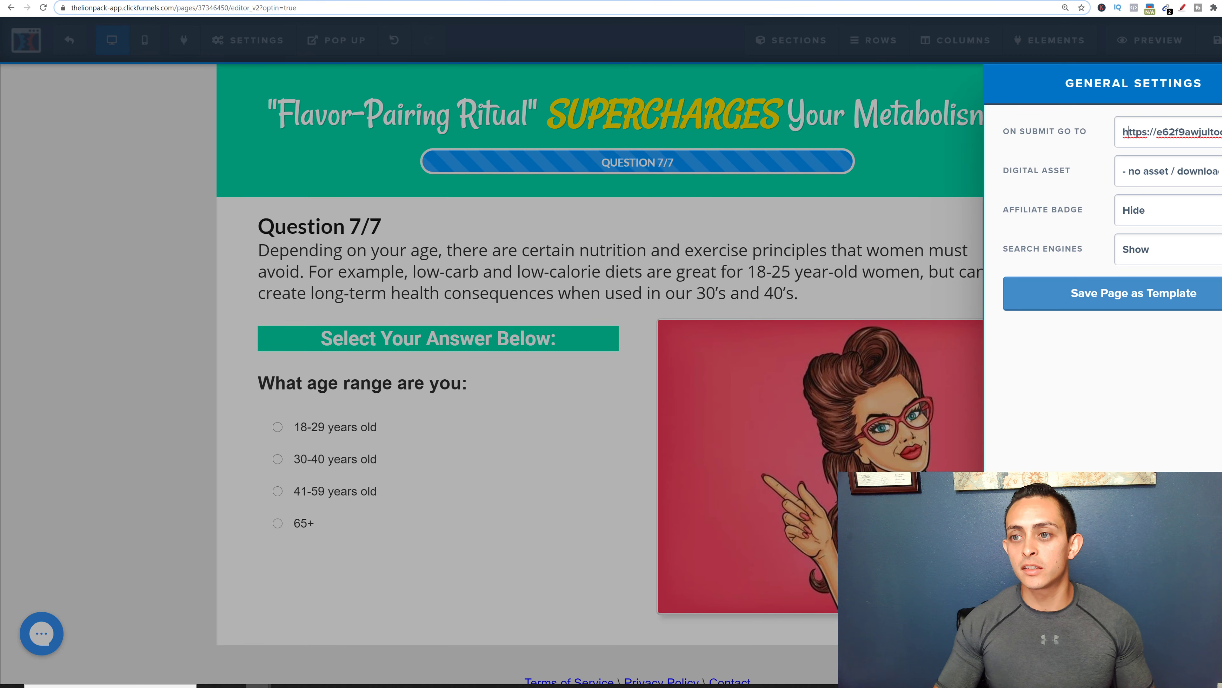
click(1193, 133)
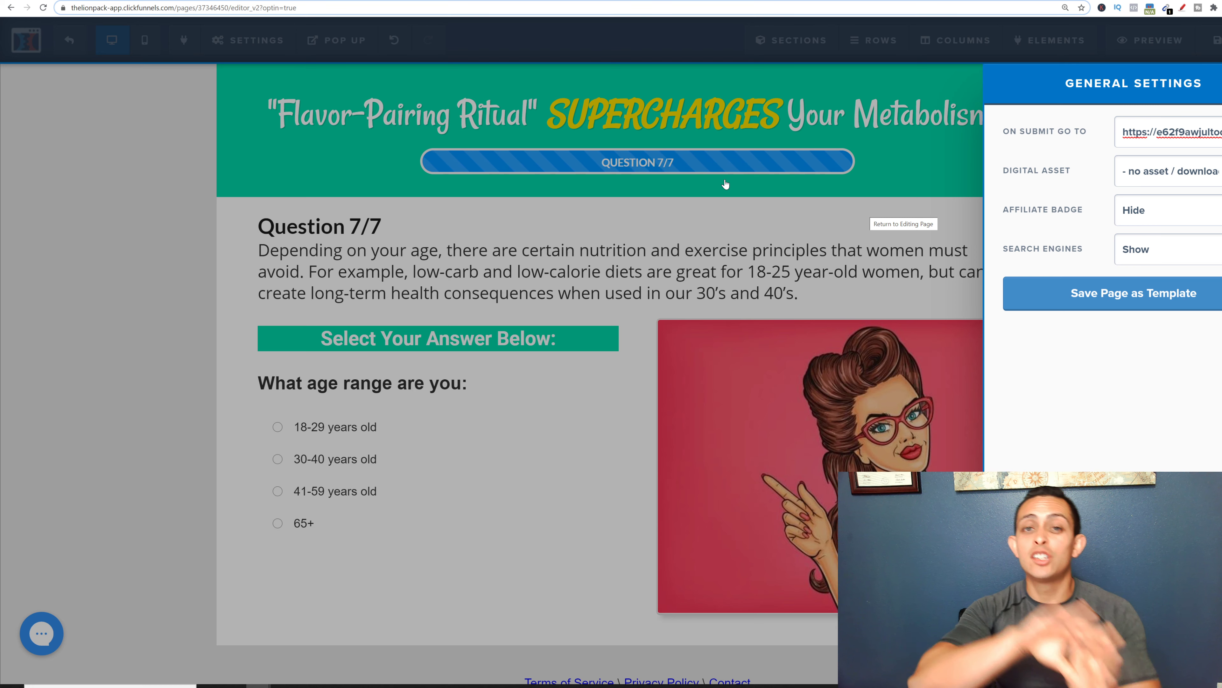
Load the HopLink in a new browser tab to check which sales page it leads to
key(ctrl+t)
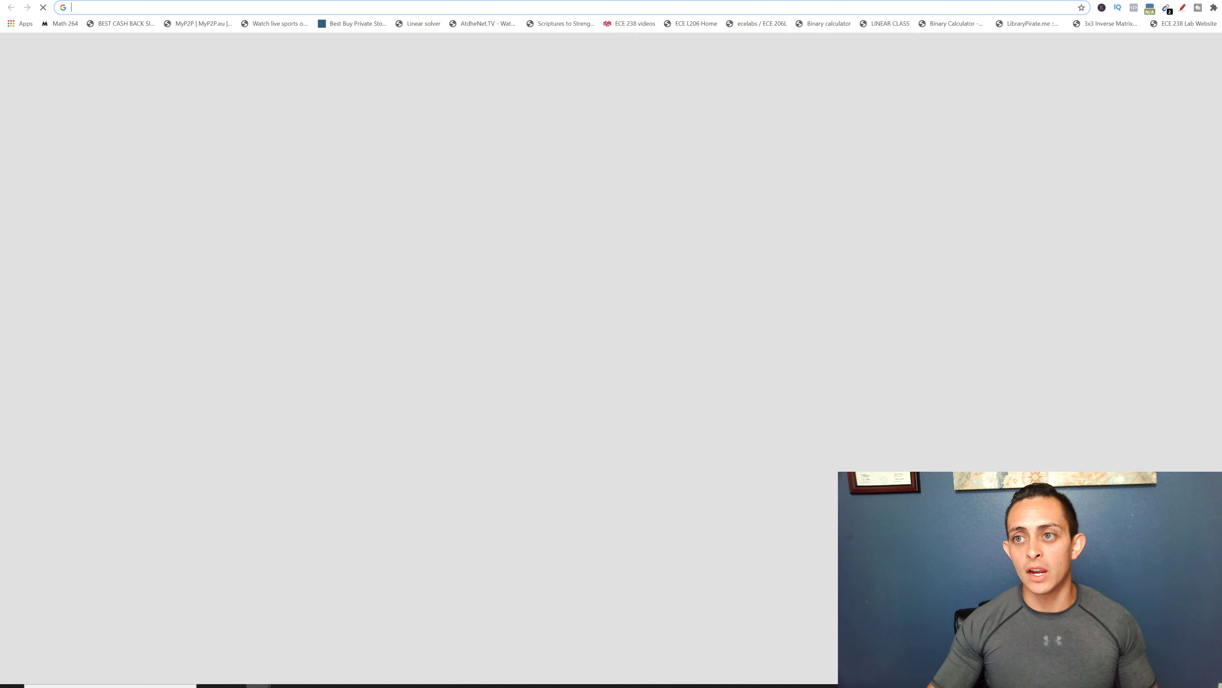
key(ctrl+v)
key(Return)
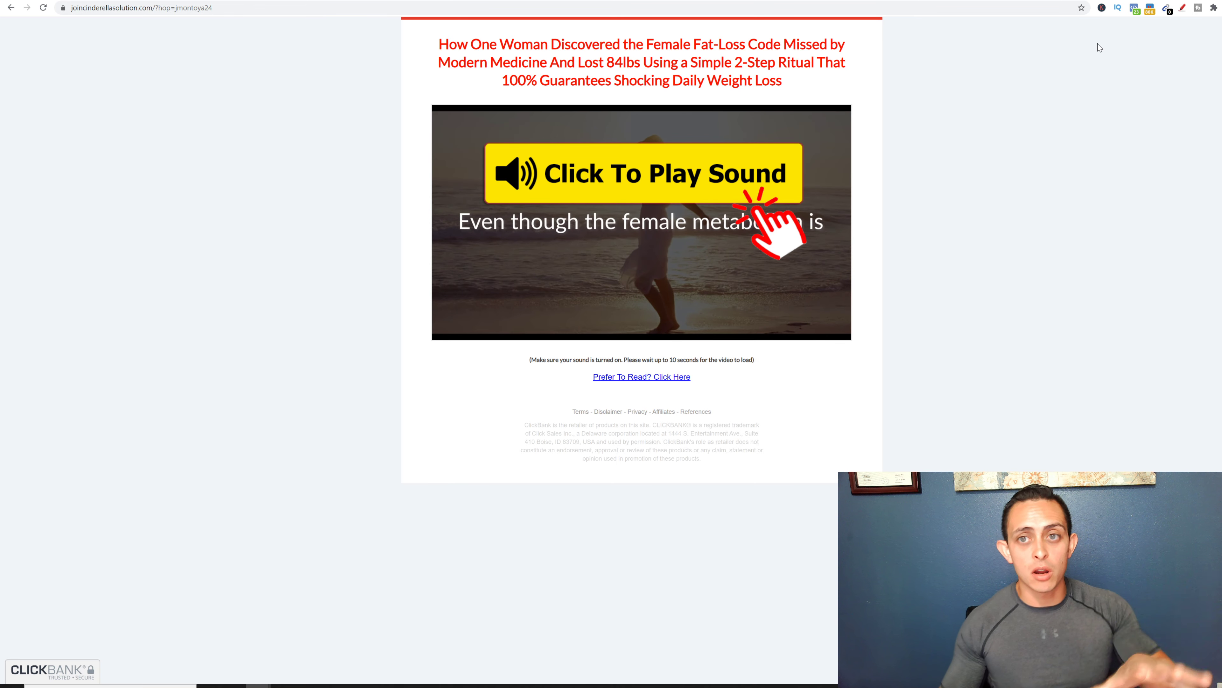
mouse_move(962, 12)
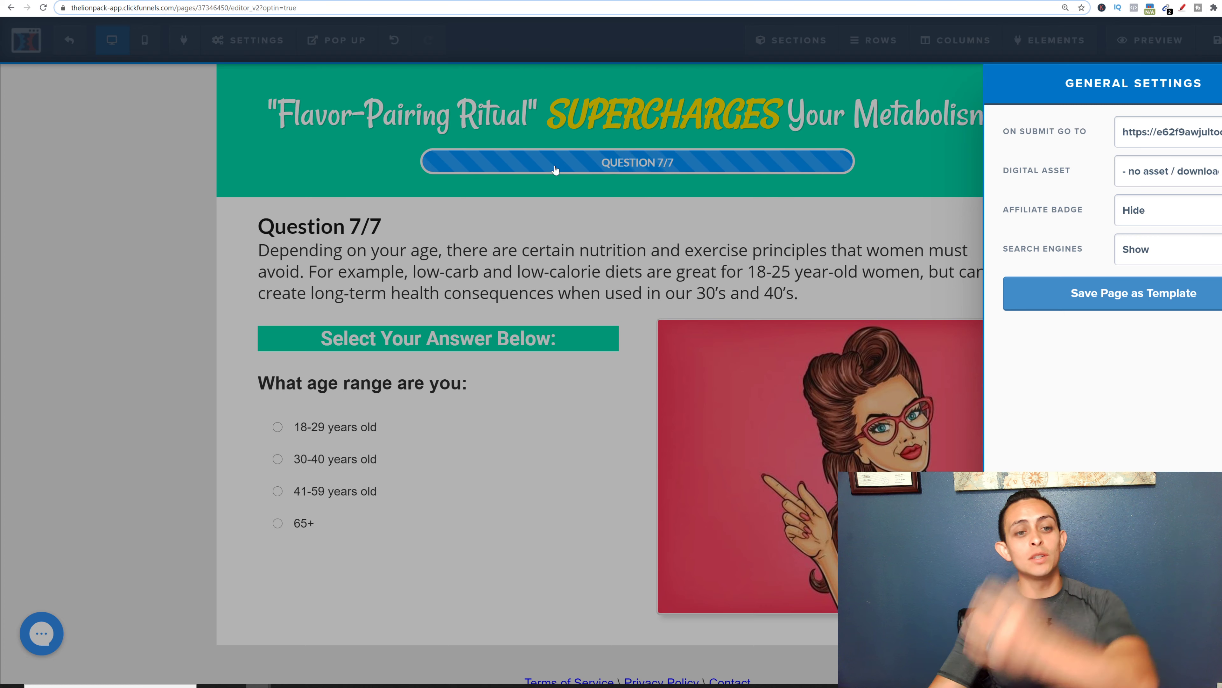
Leave the Quiz 7/7 editor, select the Quiz Opener step's page URL and return to The Quiz Page slide
click(593, 240)
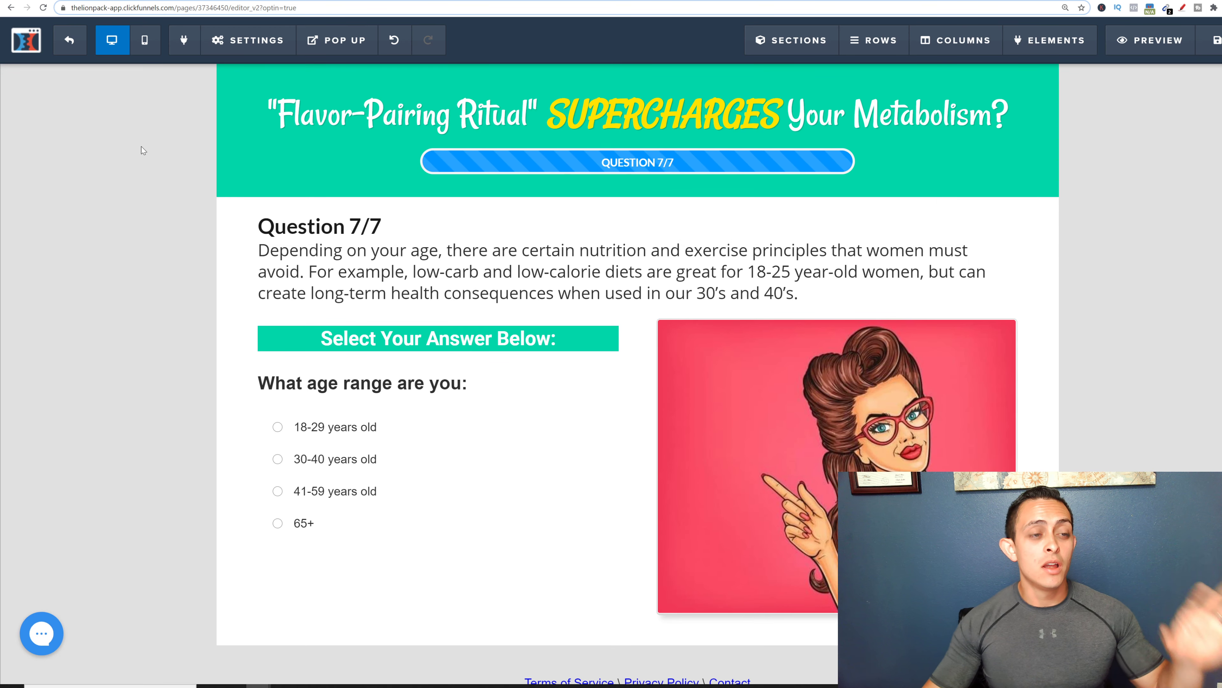
click(72, 46)
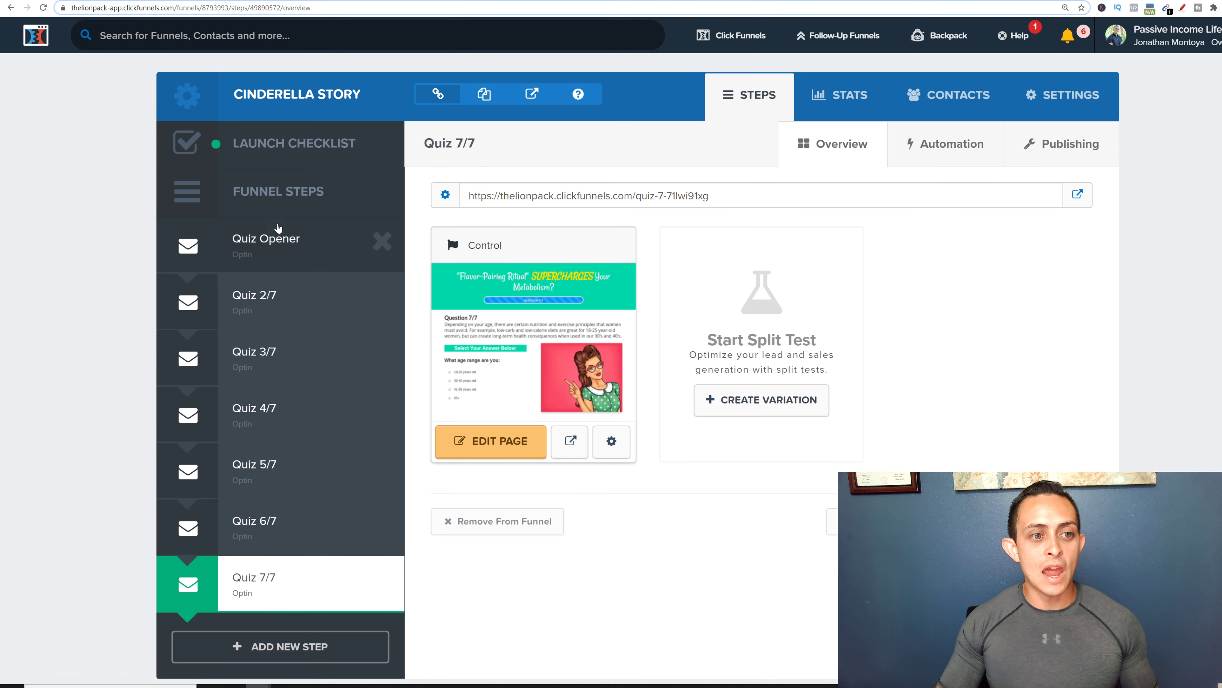
click(270, 236)
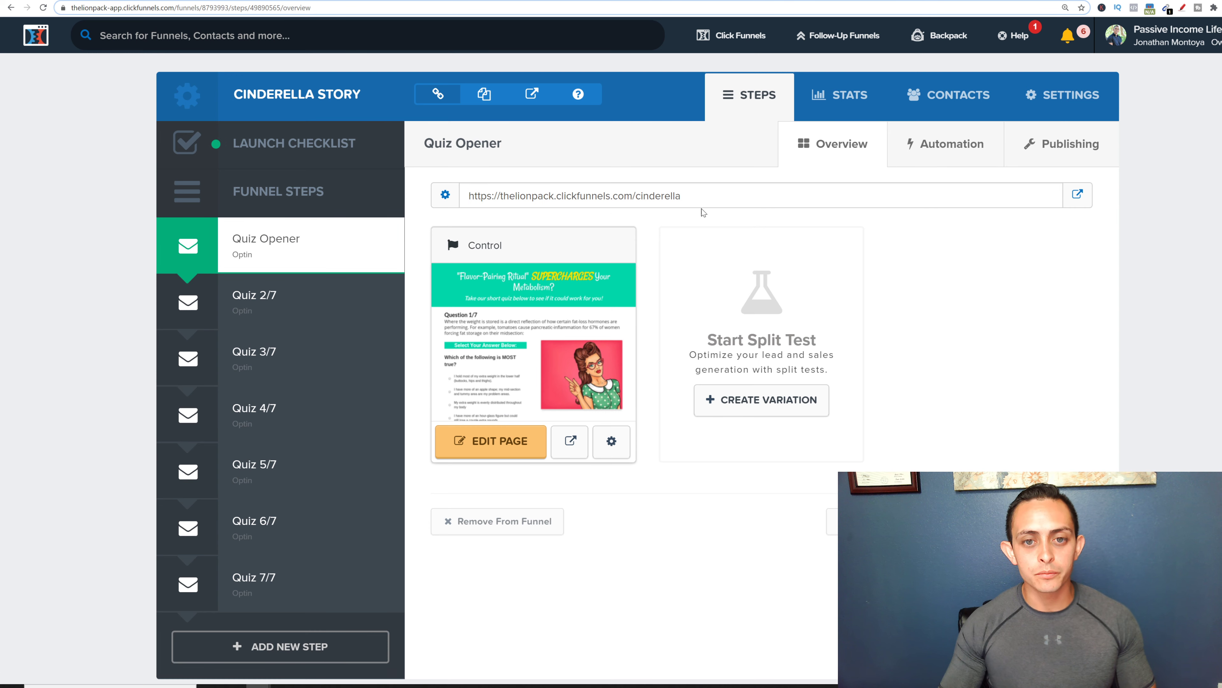
click(689, 202)
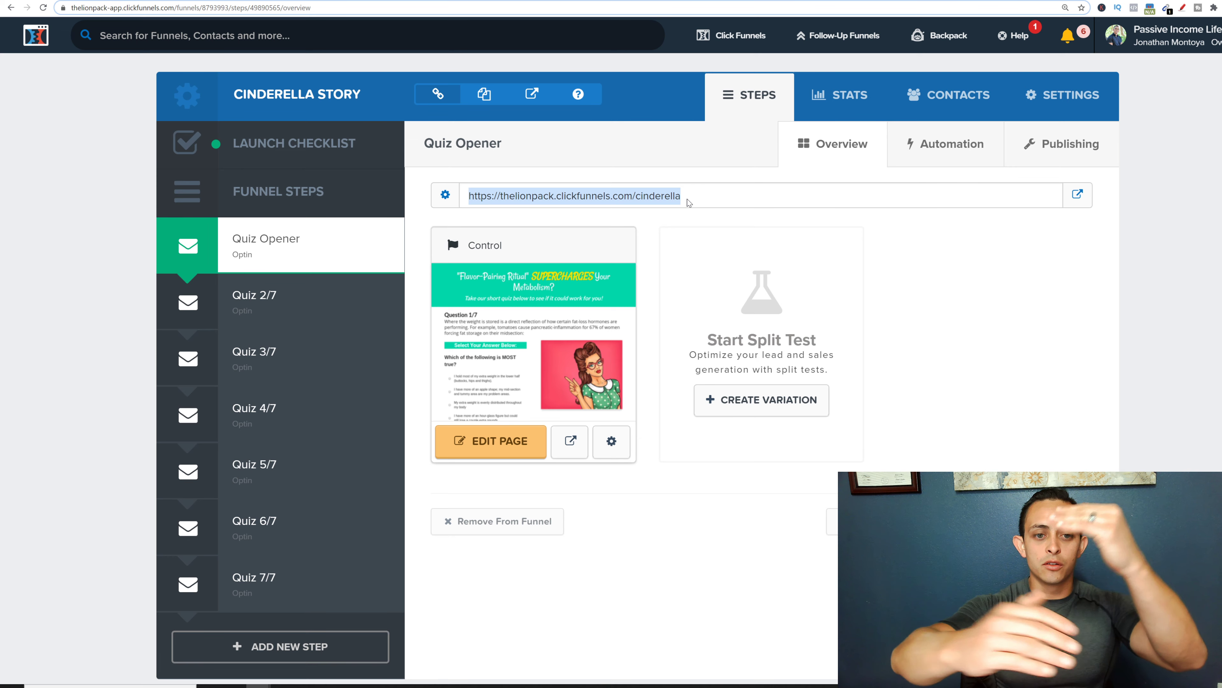
scroll(353, 410, down, 2)
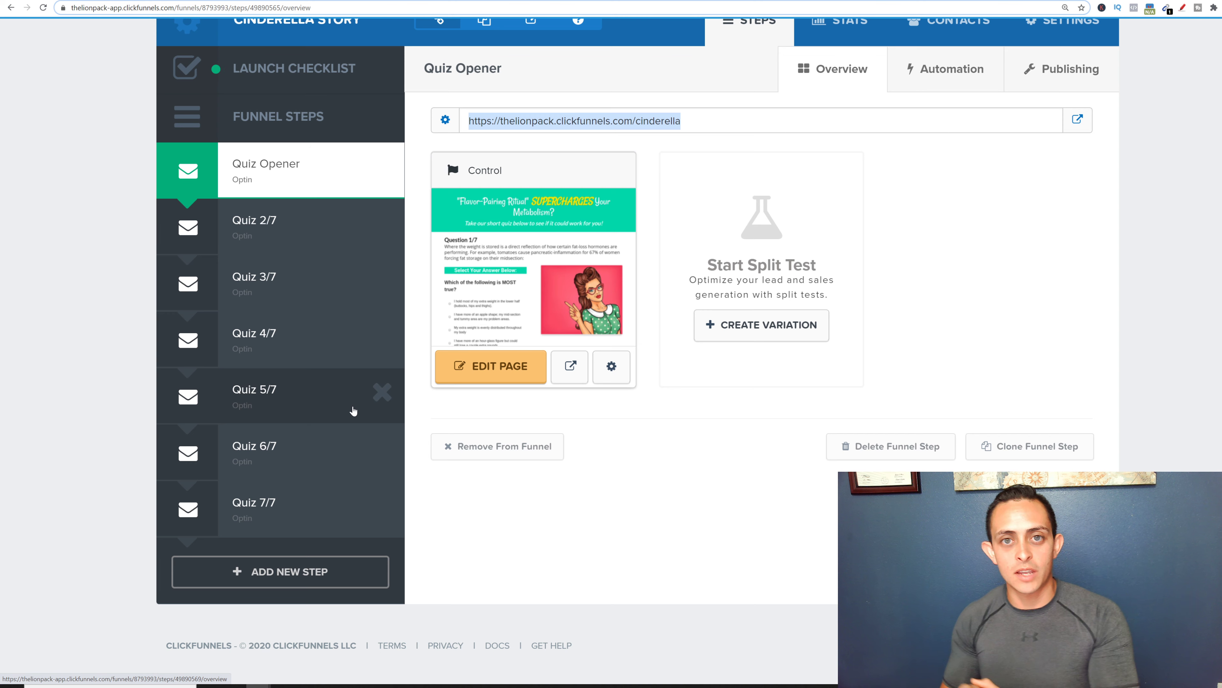
key(ctrl+Tab)
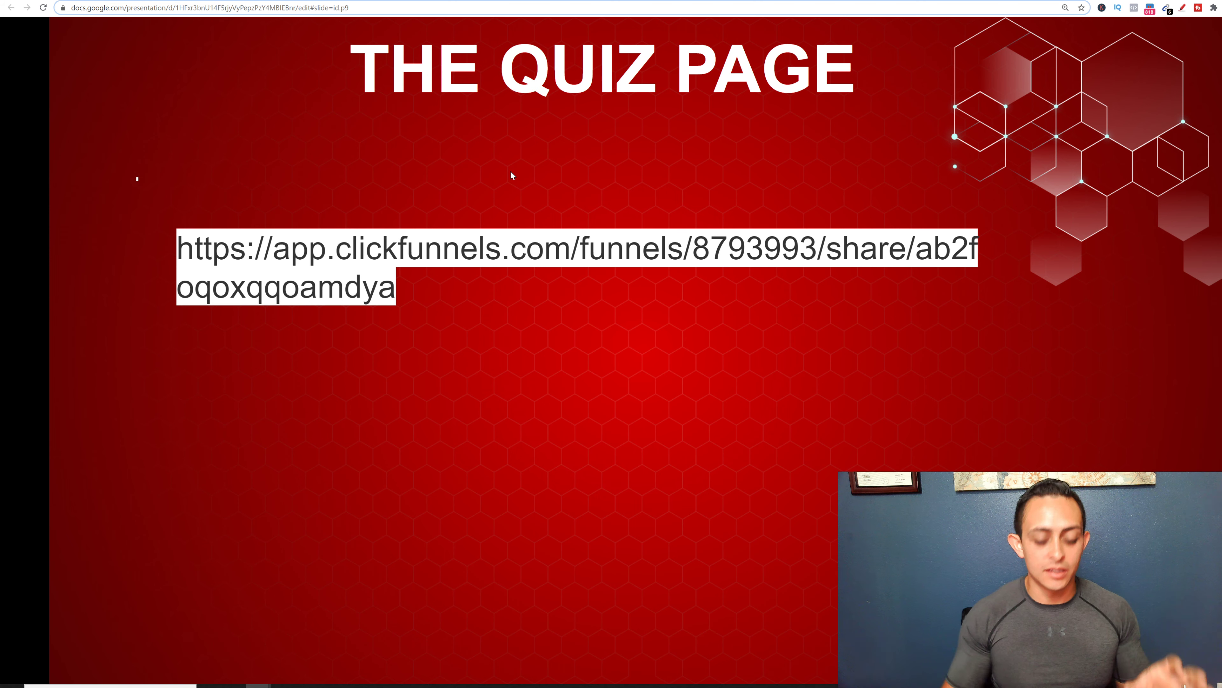
Advance to The Ninja Tactic Strategy slide and circle the whispering women image and the quiz image in red
key(Right)
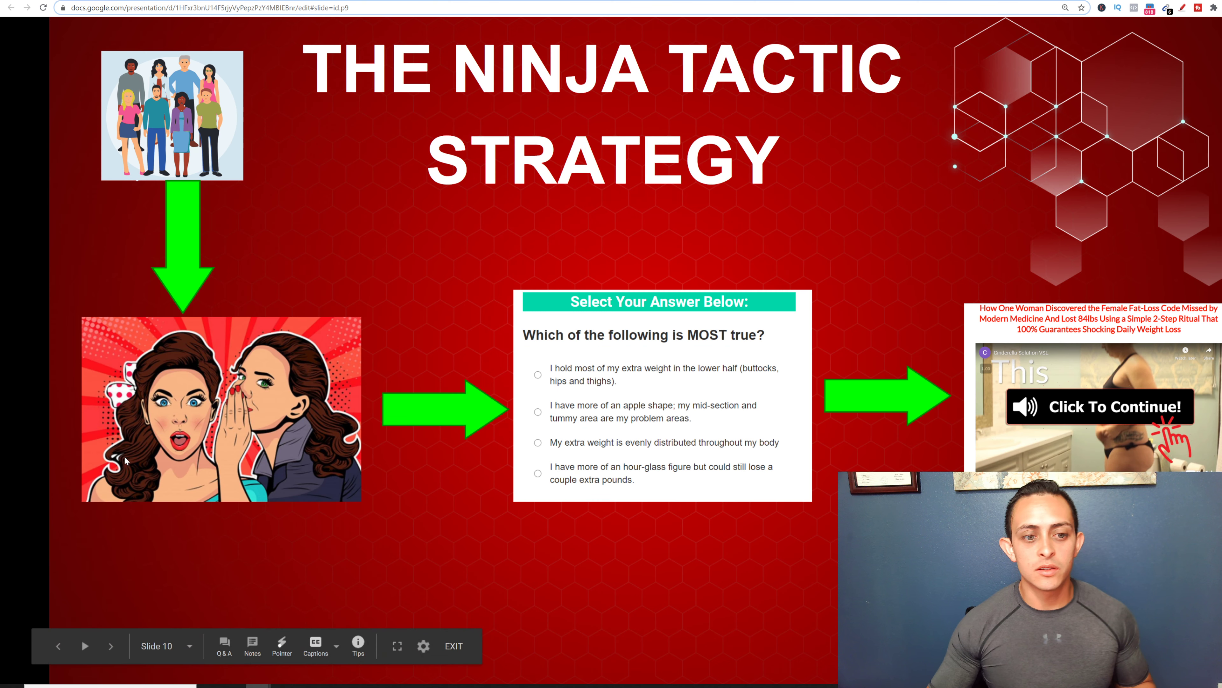
click(1184, 8)
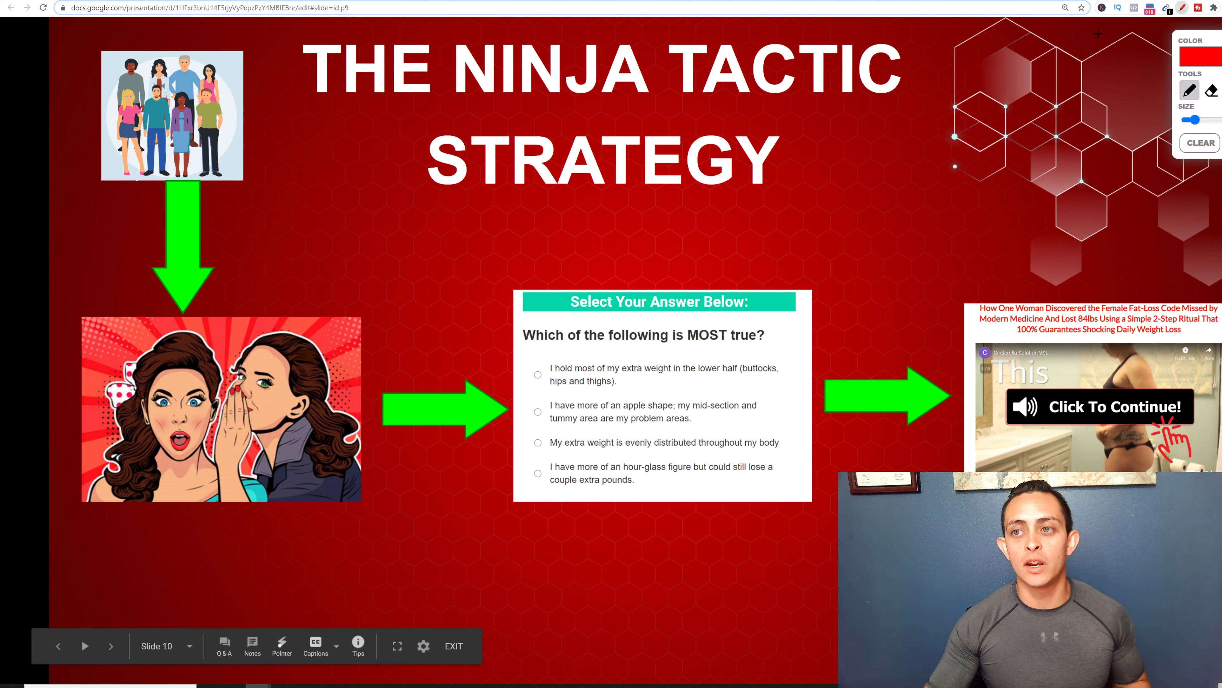
mouse_move(345, 279)
mouse_down()
mouse_move(183, 282)
mouse_move(191, 504)
mouse_move(289, 284)
mouse_move(290, 457)
mouse_move(129, 390)
mouse_move(179, 439)
mouse_up()
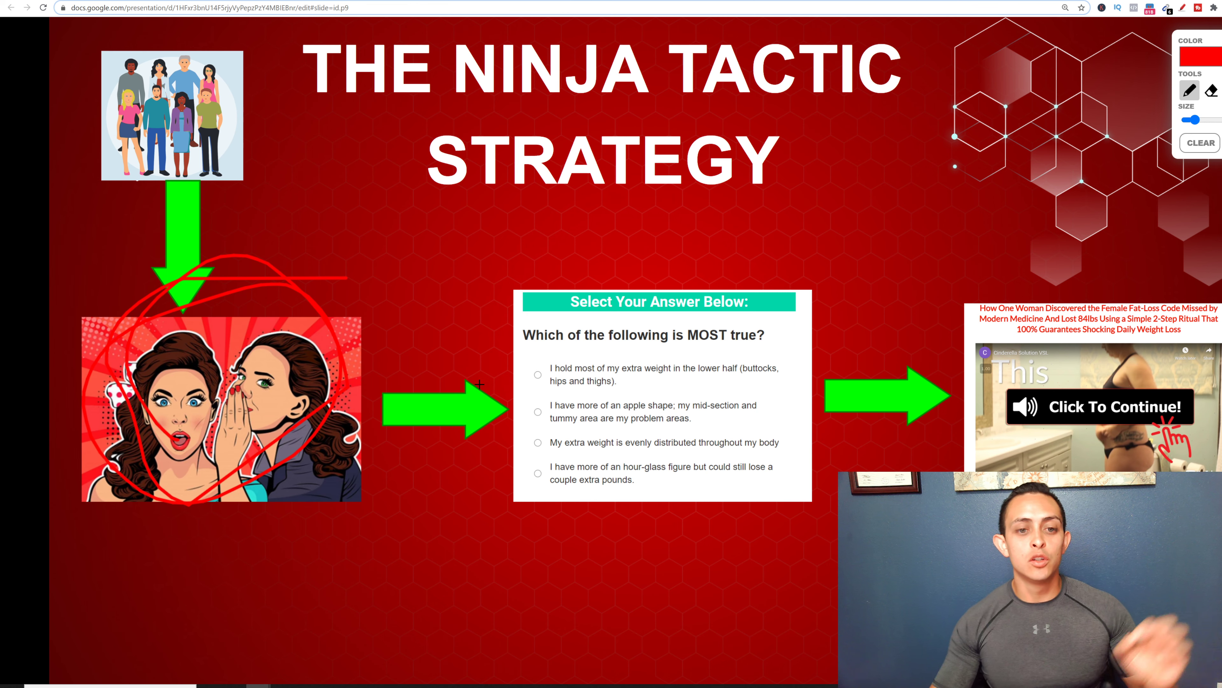
mouse_move(563, 251)
mouse_down()
mouse_move(503, 261)
mouse_move(668, 566)
mouse_move(551, 242)
mouse_up()
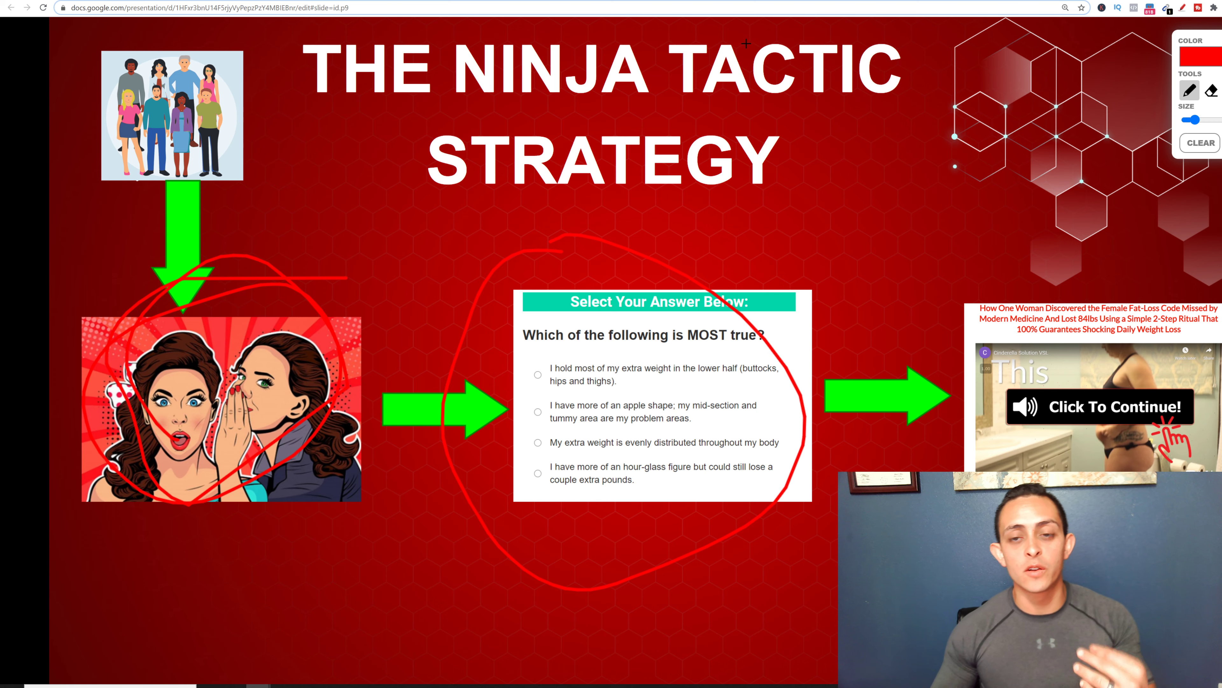
Switch to the Cinderella Solution affiliates page and open its Facebook ad image library
click(704, 1)
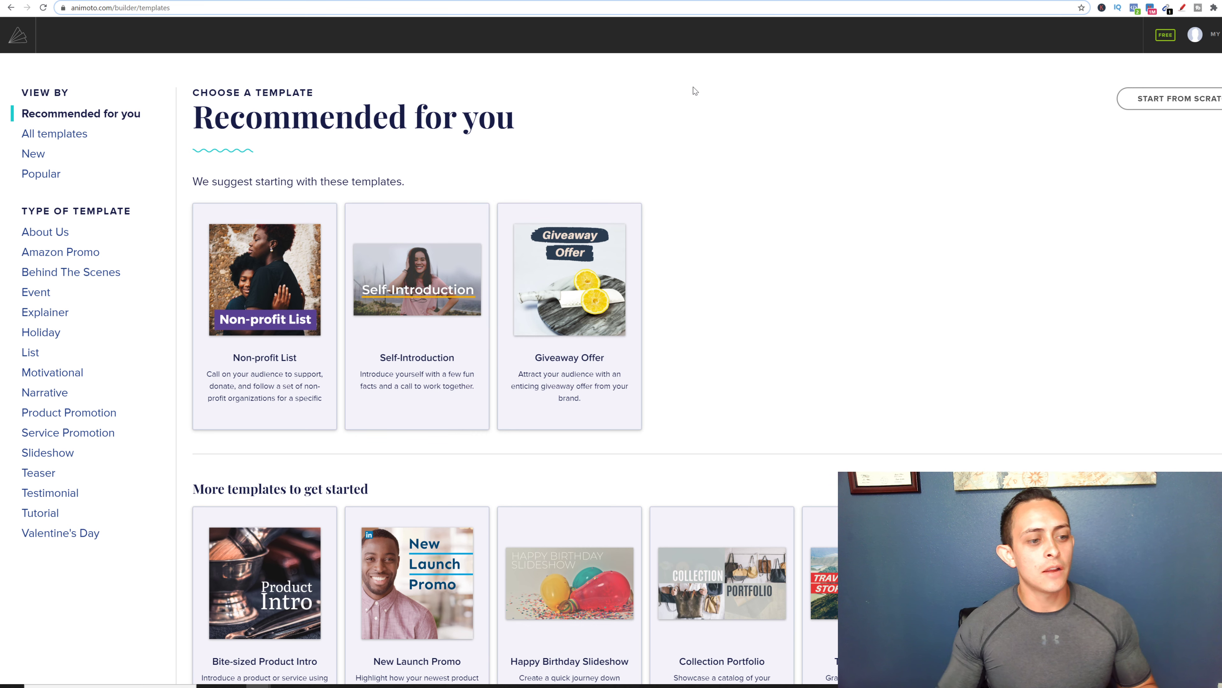
mouse_move(330, 239)
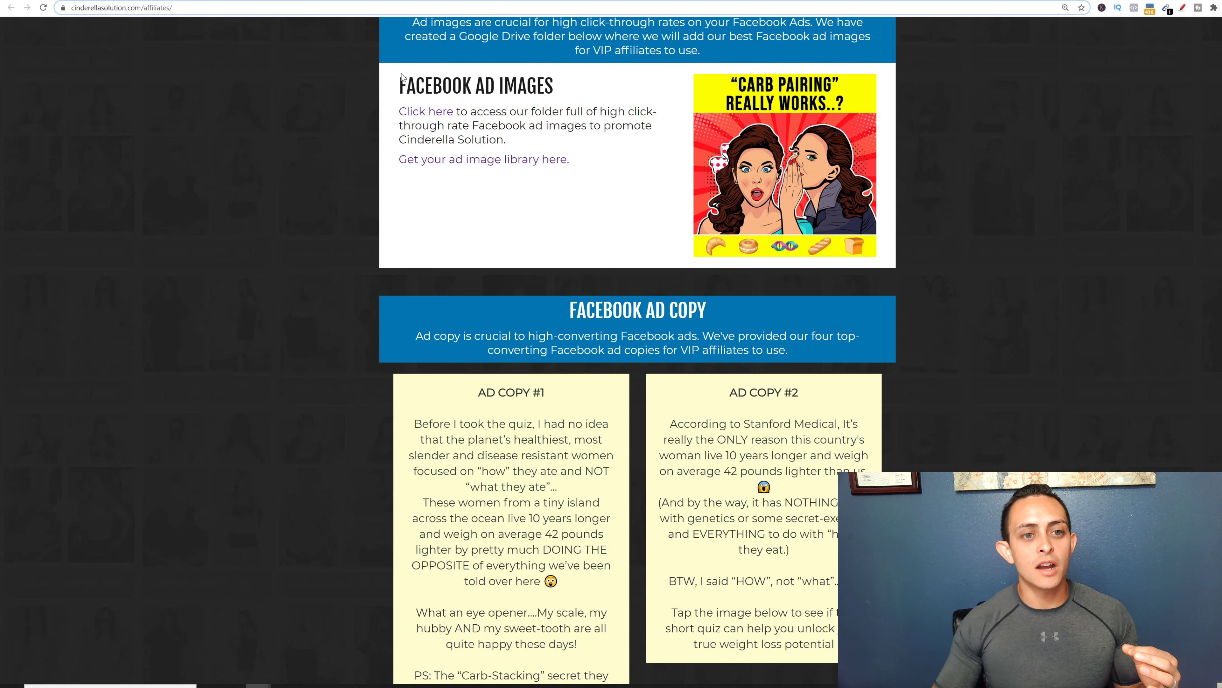
scroll(695, 265, up, 3)
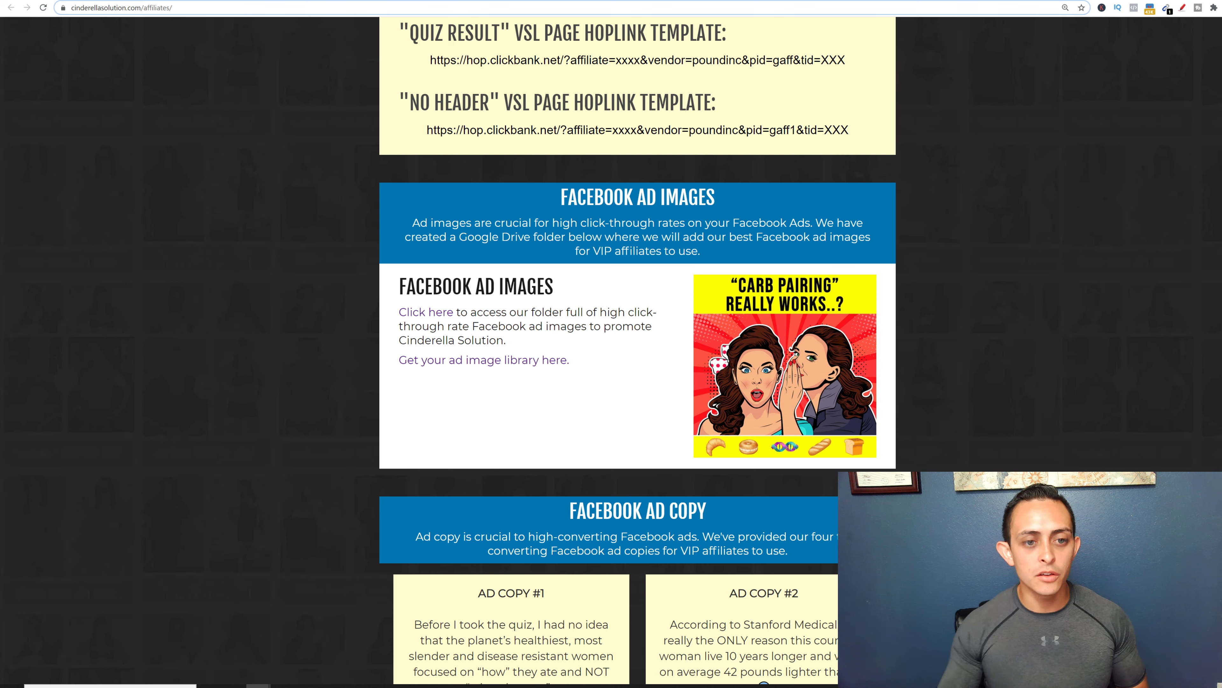
click(484, 361)
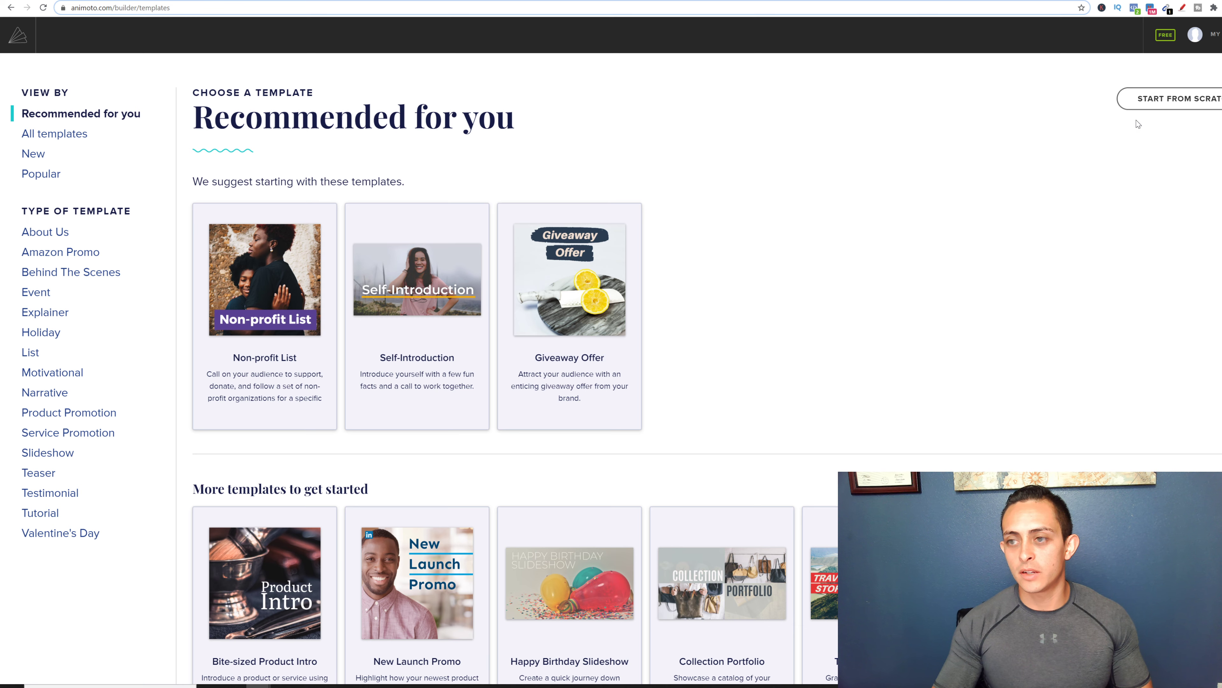
Switch to Animoto, enlarge the templates page, start a video from scratch and skip the theme choice
key(ctrl+minus)
key(ctrl+plus)
key(ctrl+plus)
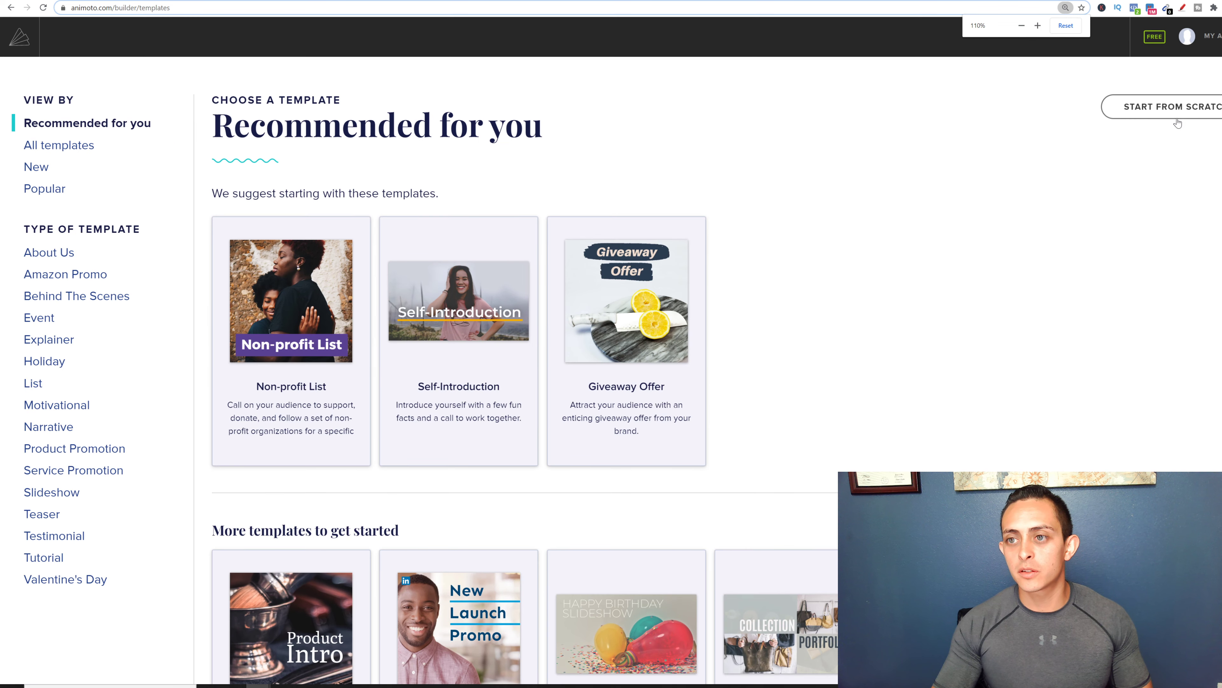
key(ctrl+plus)
key(ctrl+plus)
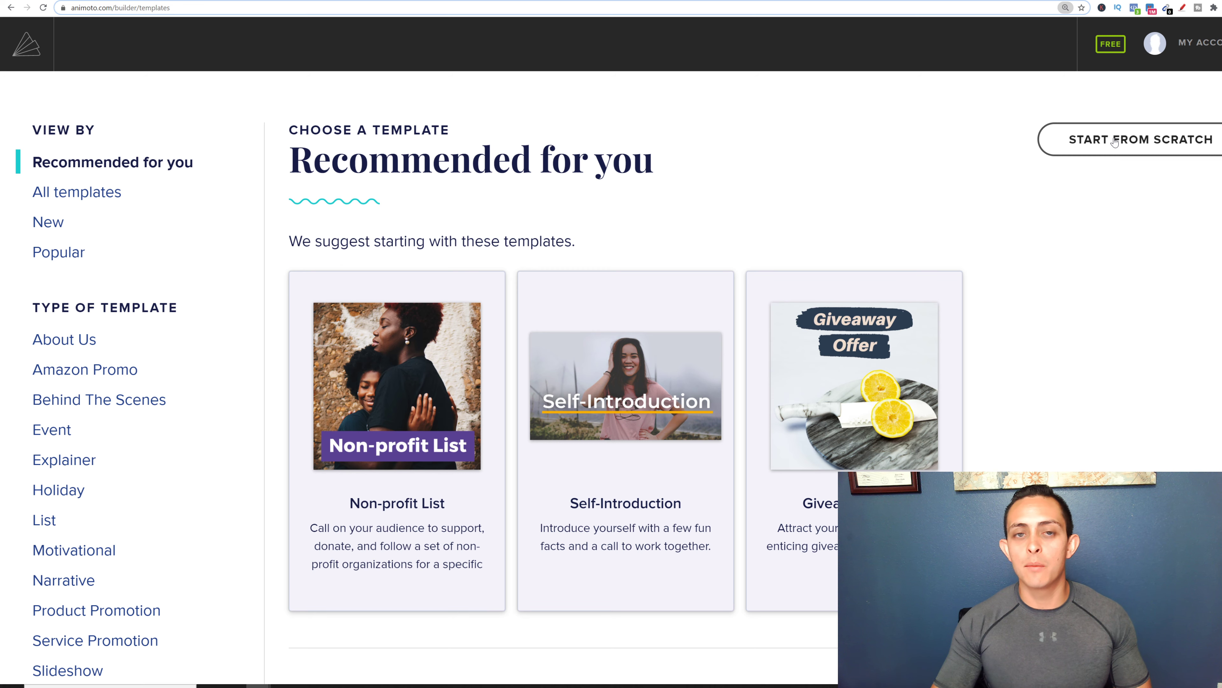
click(1115, 141)
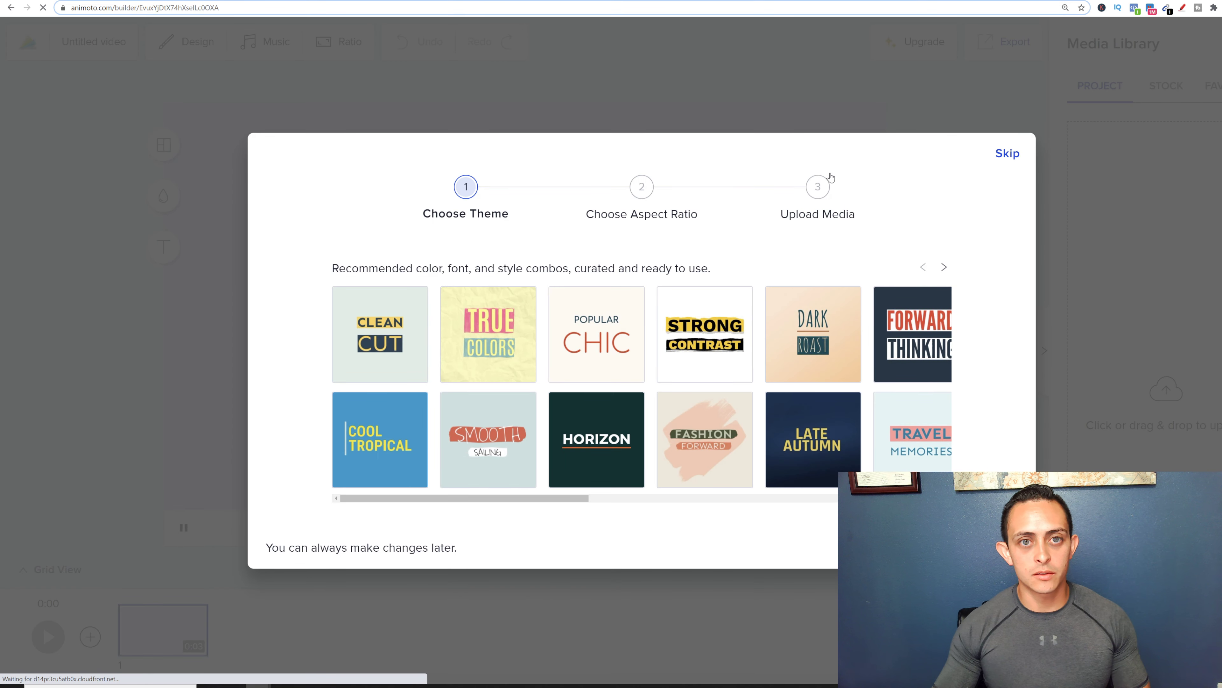
click(1008, 155)
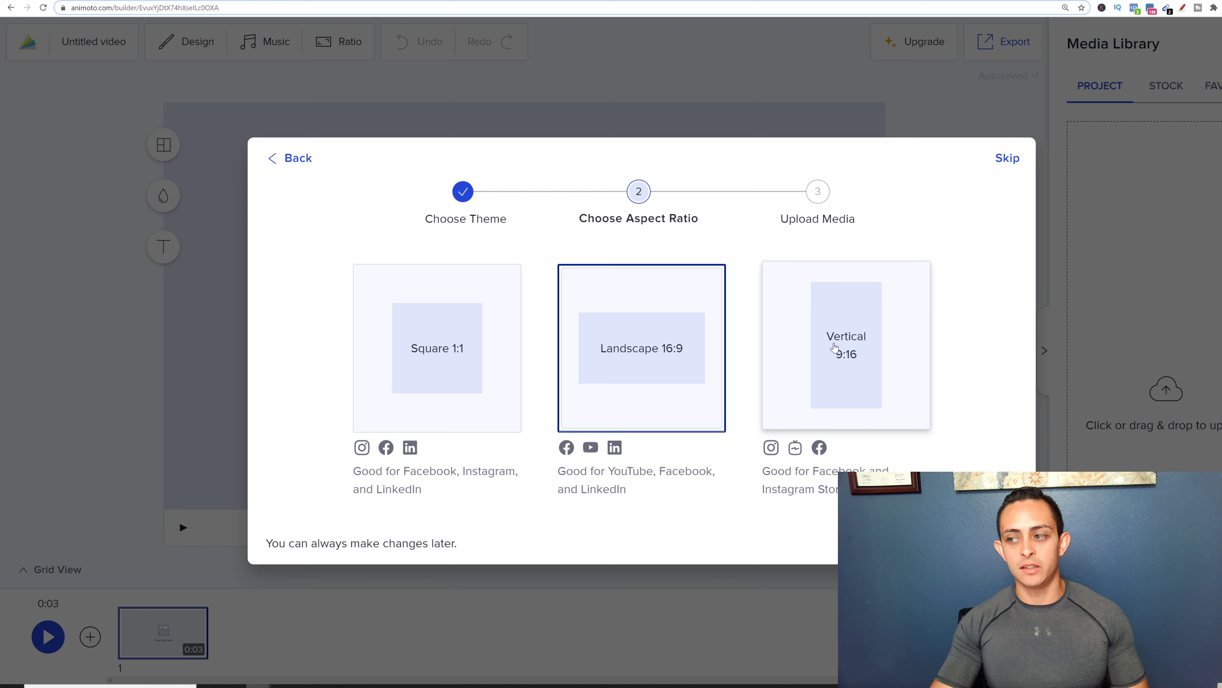
Mark the Vertical 9:16 option with red circles, clear the markings and choose it as the aspect ratio
click(1185, 9)
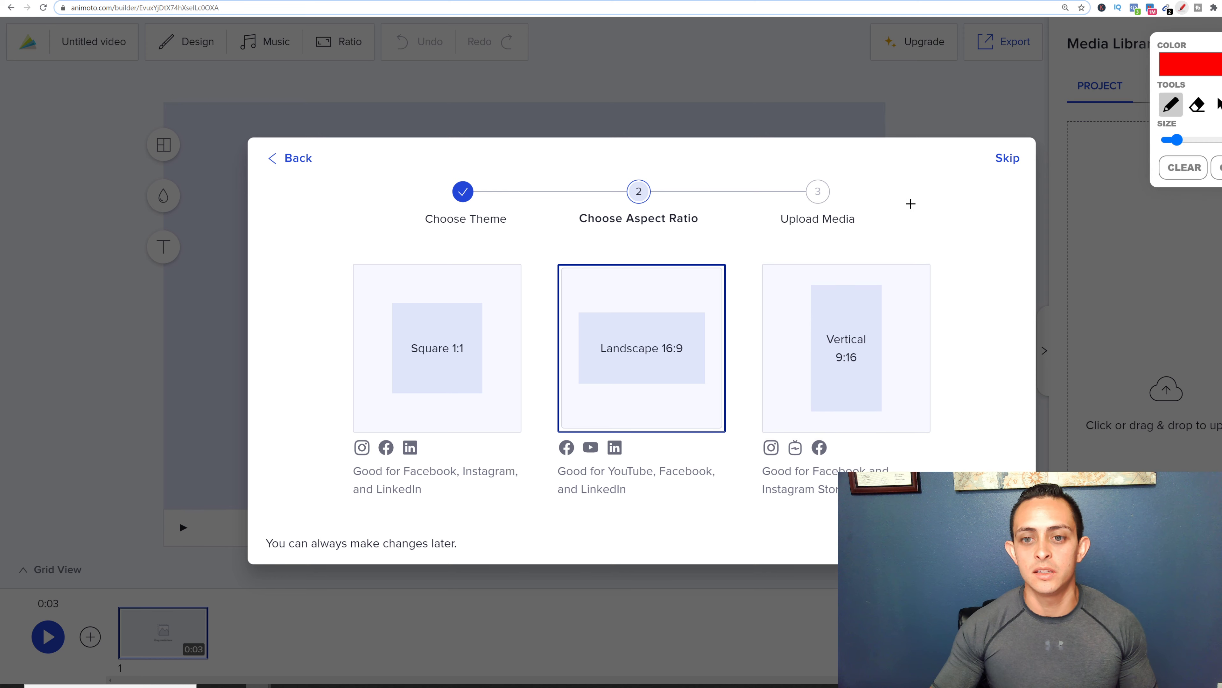
mouse_move(878, 240)
mouse_down()
mouse_move(819, 235)
mouse_move(749, 411)
mouse_move(940, 431)
mouse_move(901, 253)
mouse_move(857, 233)
mouse_up()
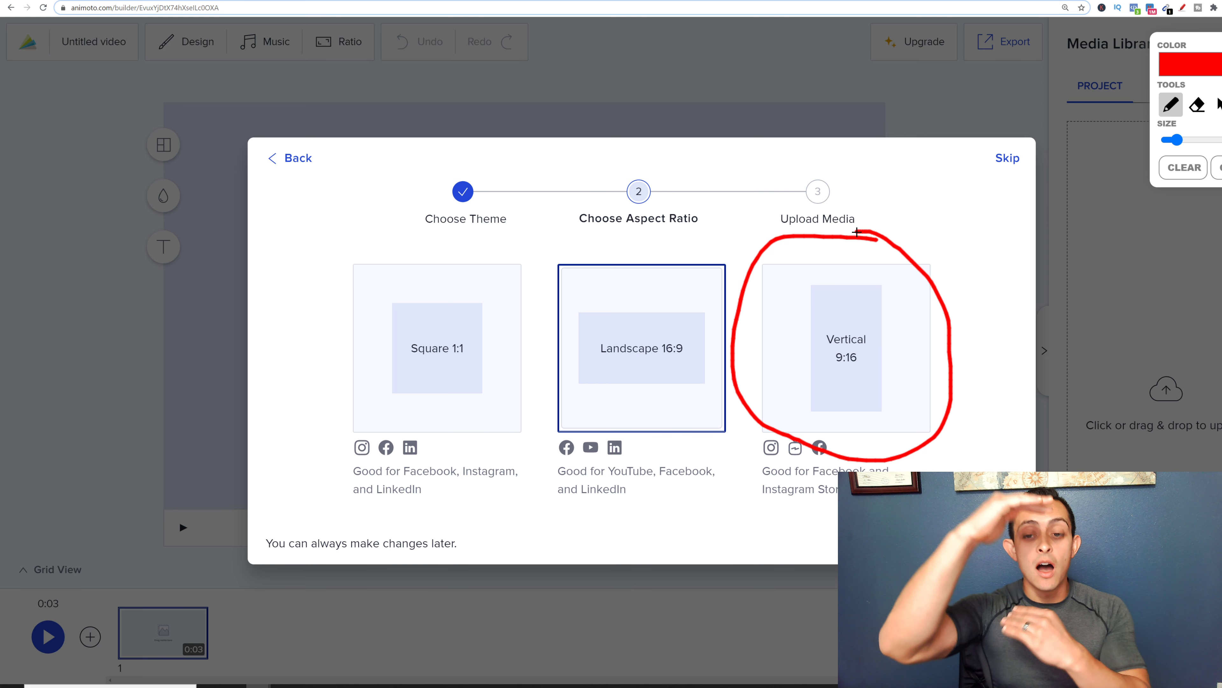
mouse_move(862, 313)
mouse_down()
mouse_move(782, 327)
mouse_move(777, 356)
mouse_up()
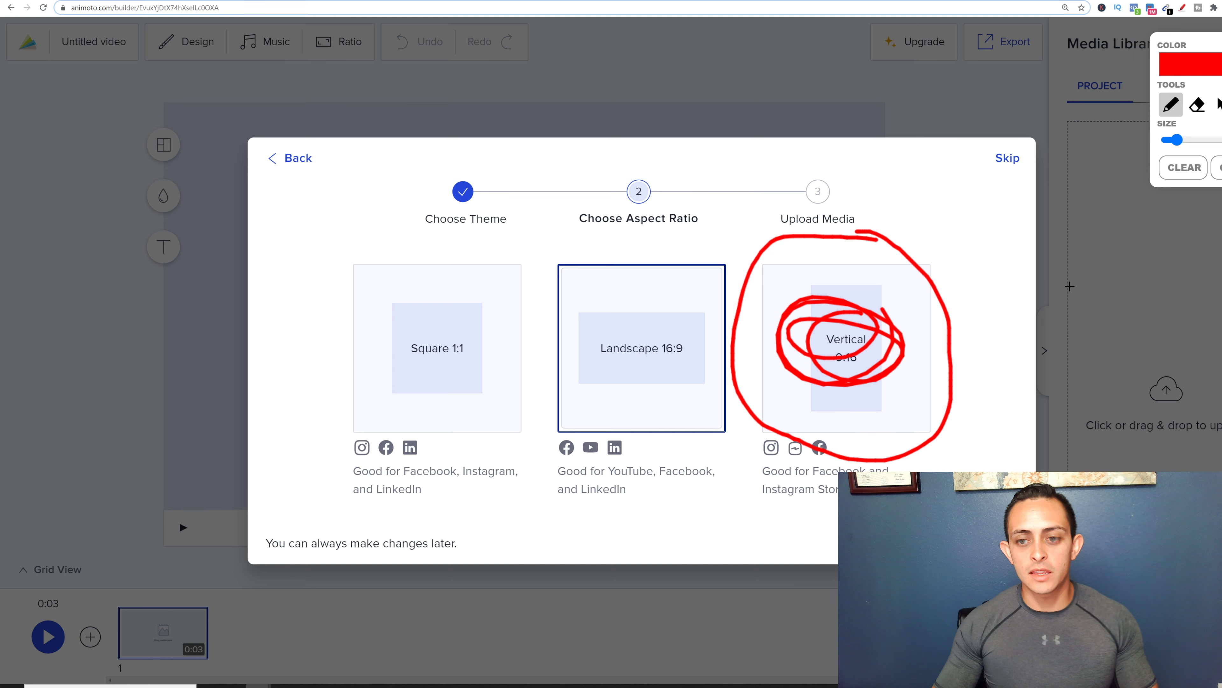
key(Escape)
click(919, 328)
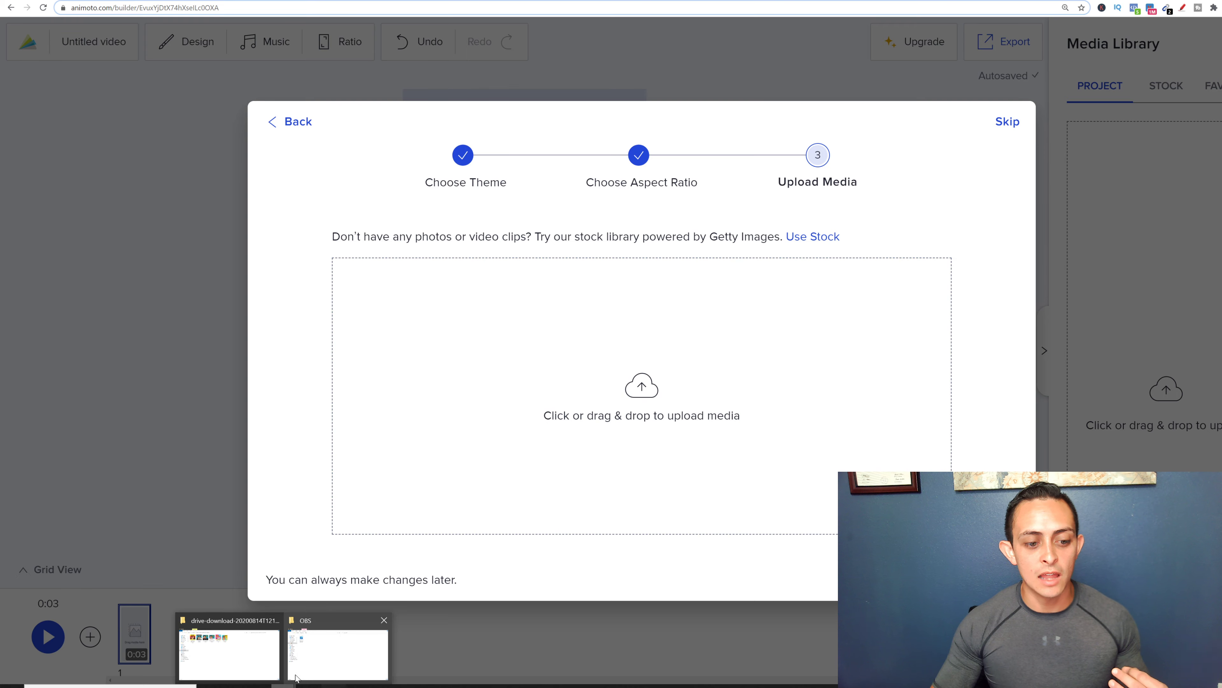
Upload all six ad images from the drive-download-20200814T121339Z-001 folder to the video project
click(221, 664)
drag(718, 310, 284, 197)
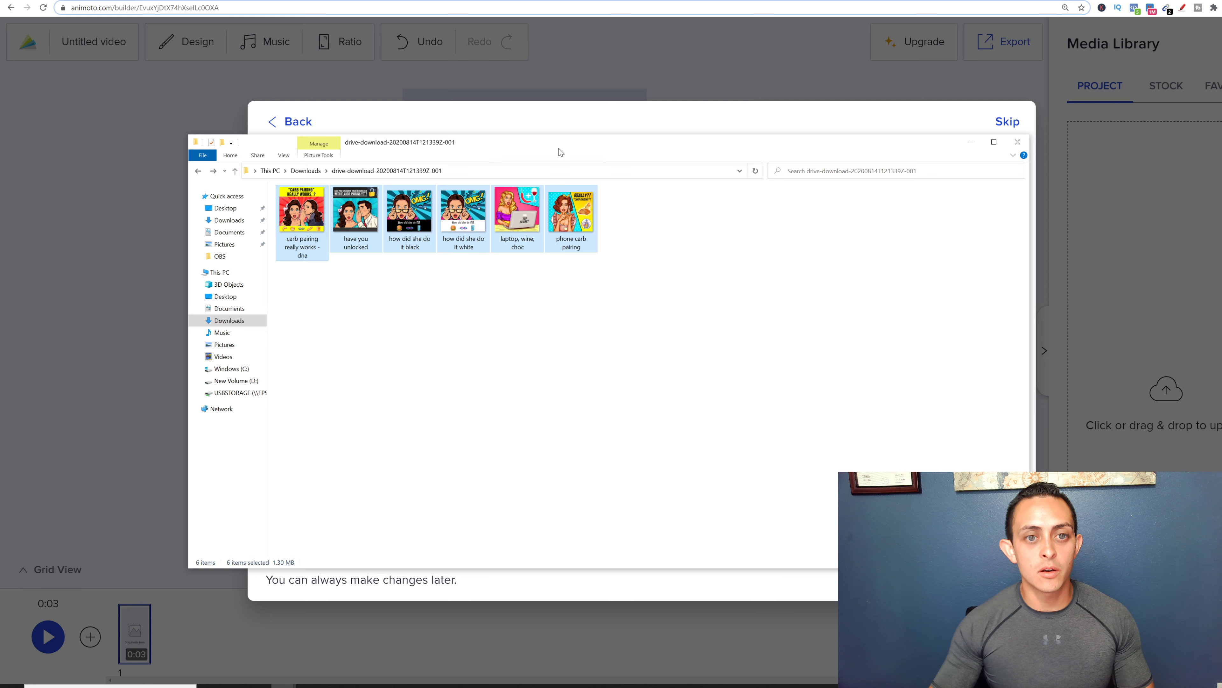
drag(560, 152, 608, 392)
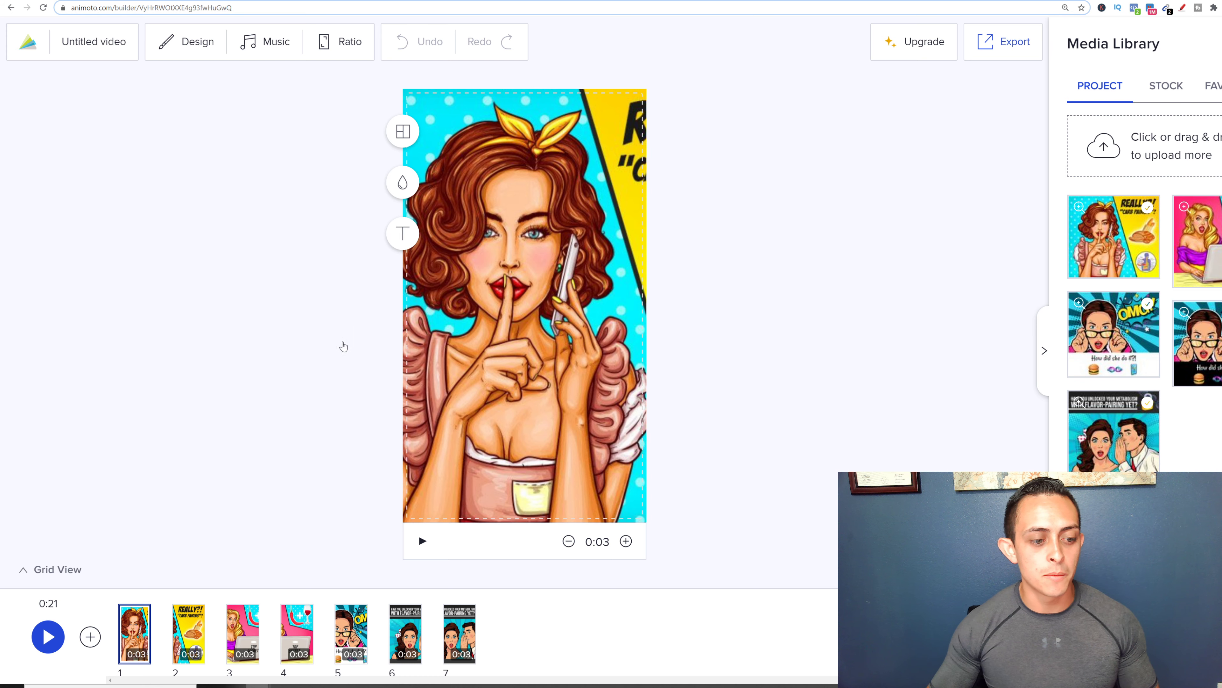
Start a preview of the whole video and, while it renders, view the exported untitled video from the Downloads folder
mouse_move(145, 633)
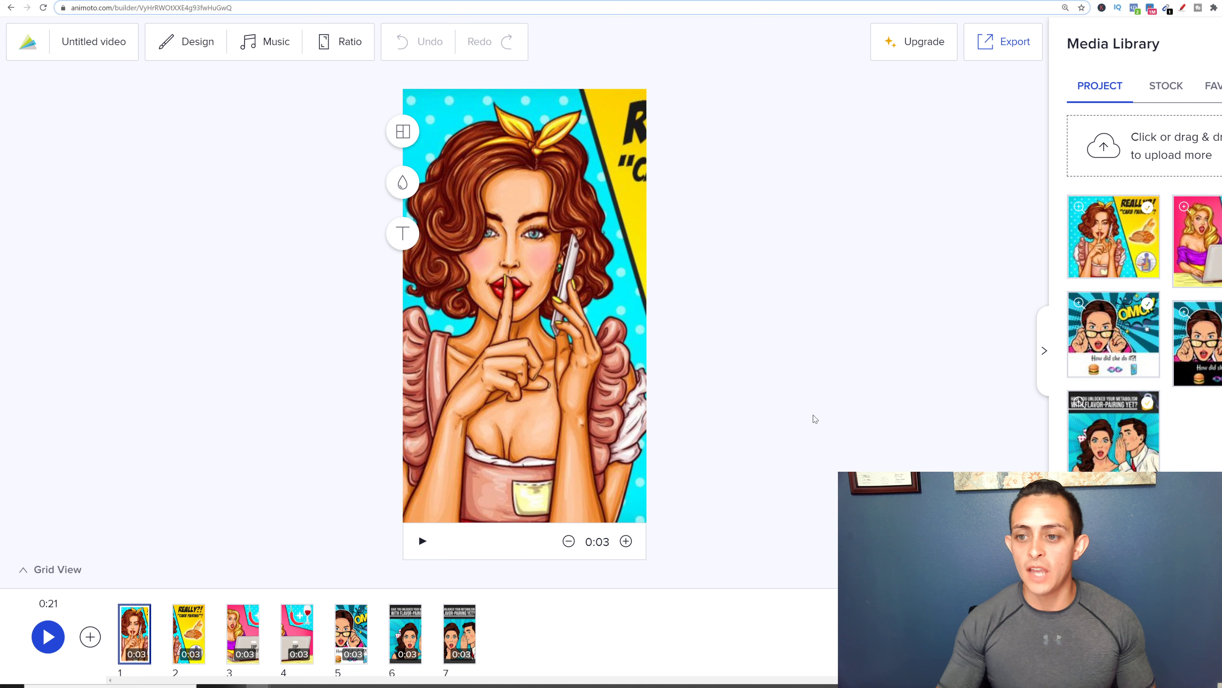
click(48, 636)
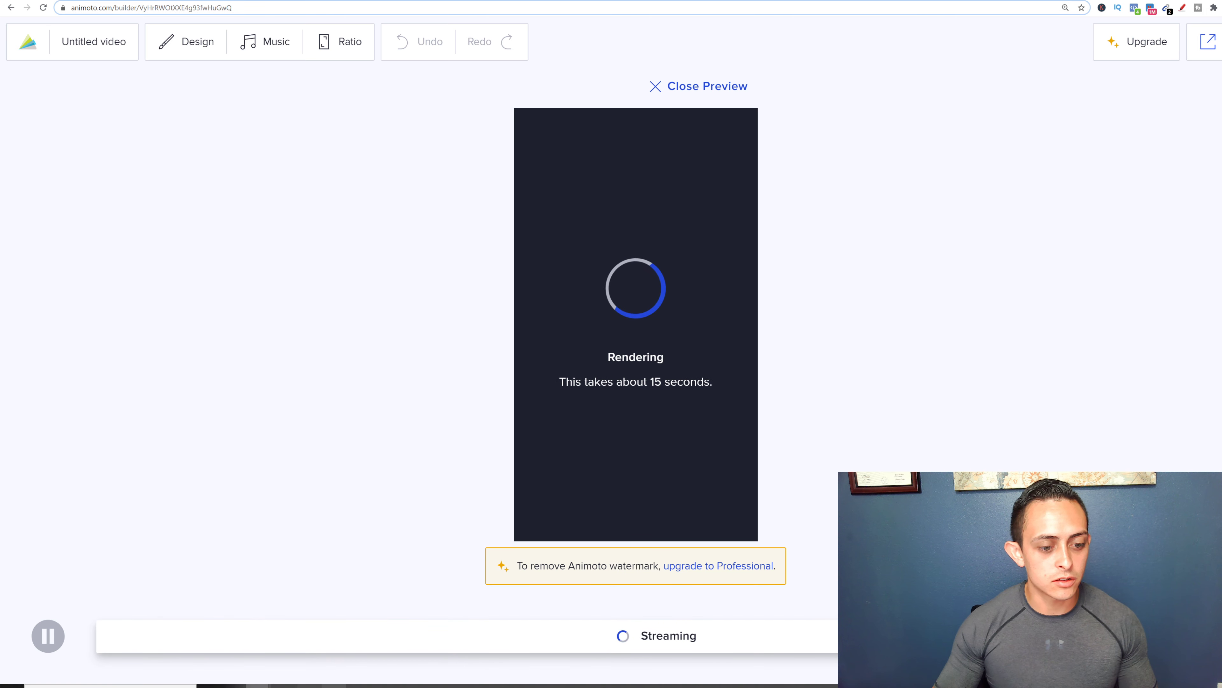
mouse_move(284, 685)
click(229, 650)
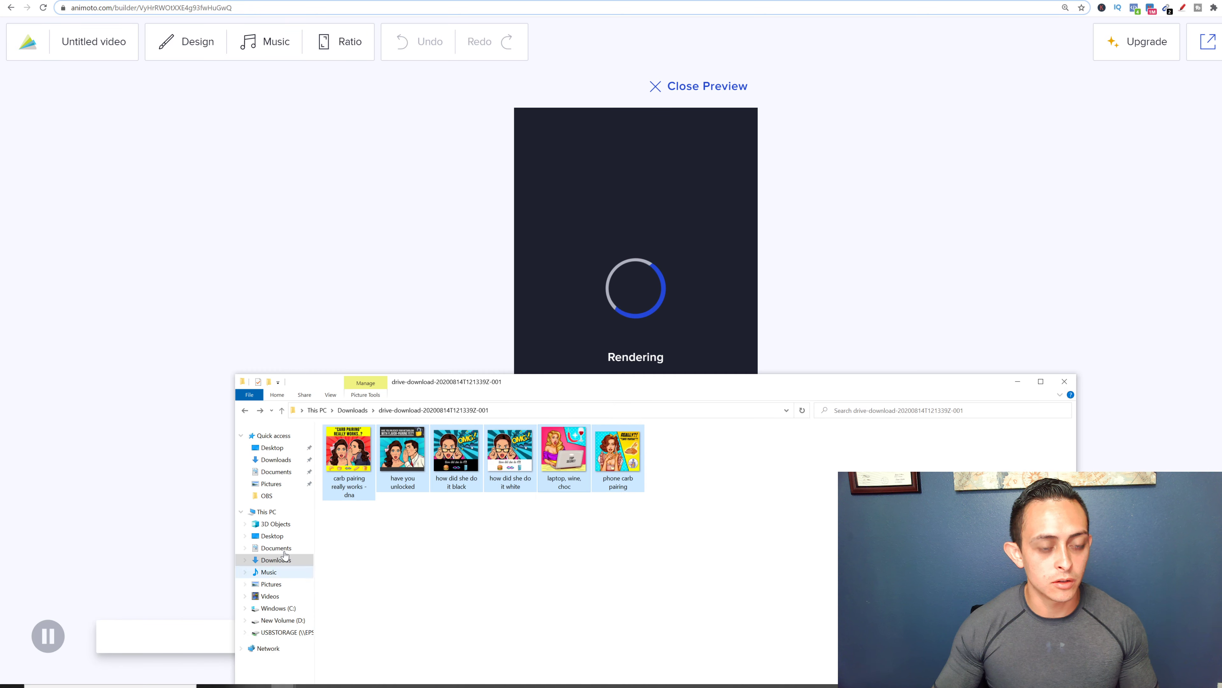
click(275, 459)
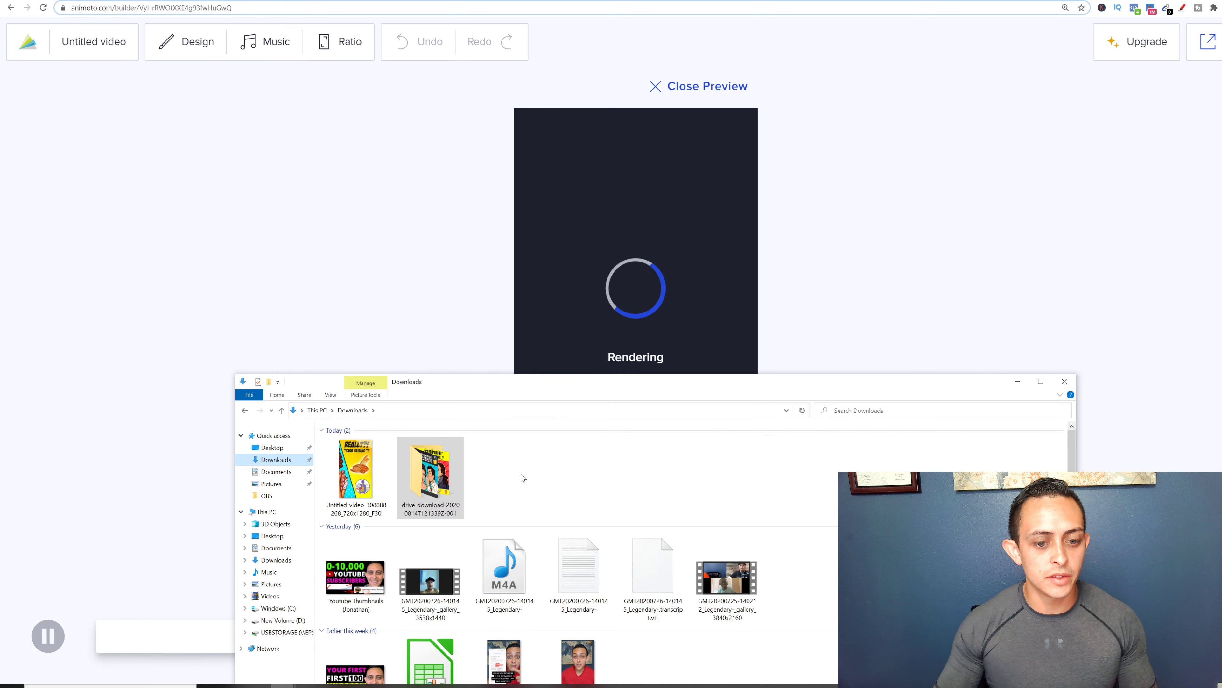
click(357, 474)
click(632, 307)
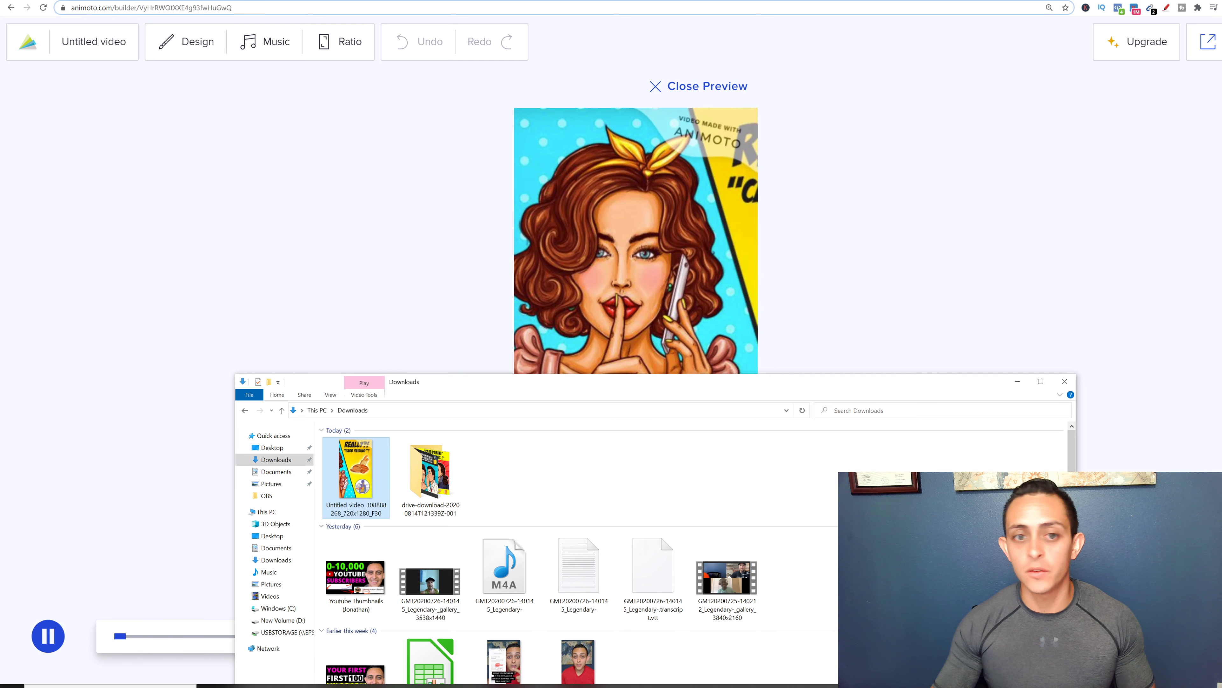
click(865, 256)
key(Escape)
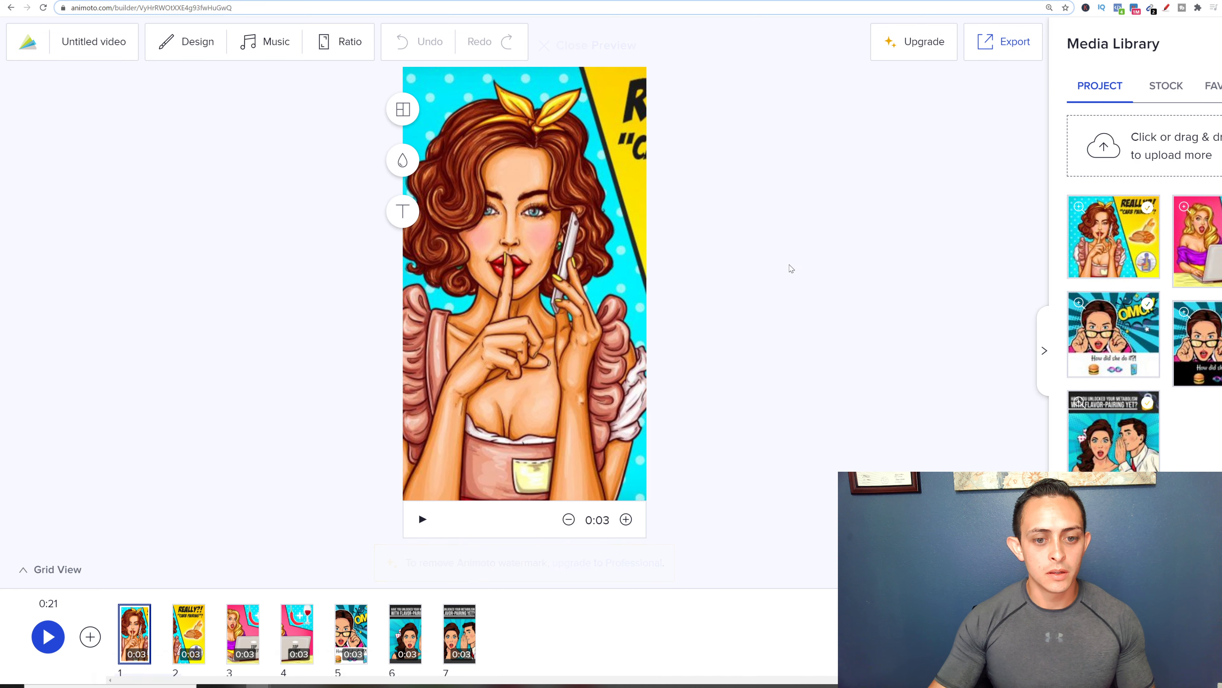
Play the first clip on its own, preview the entire slideshow video and close the preview
click(422, 543)
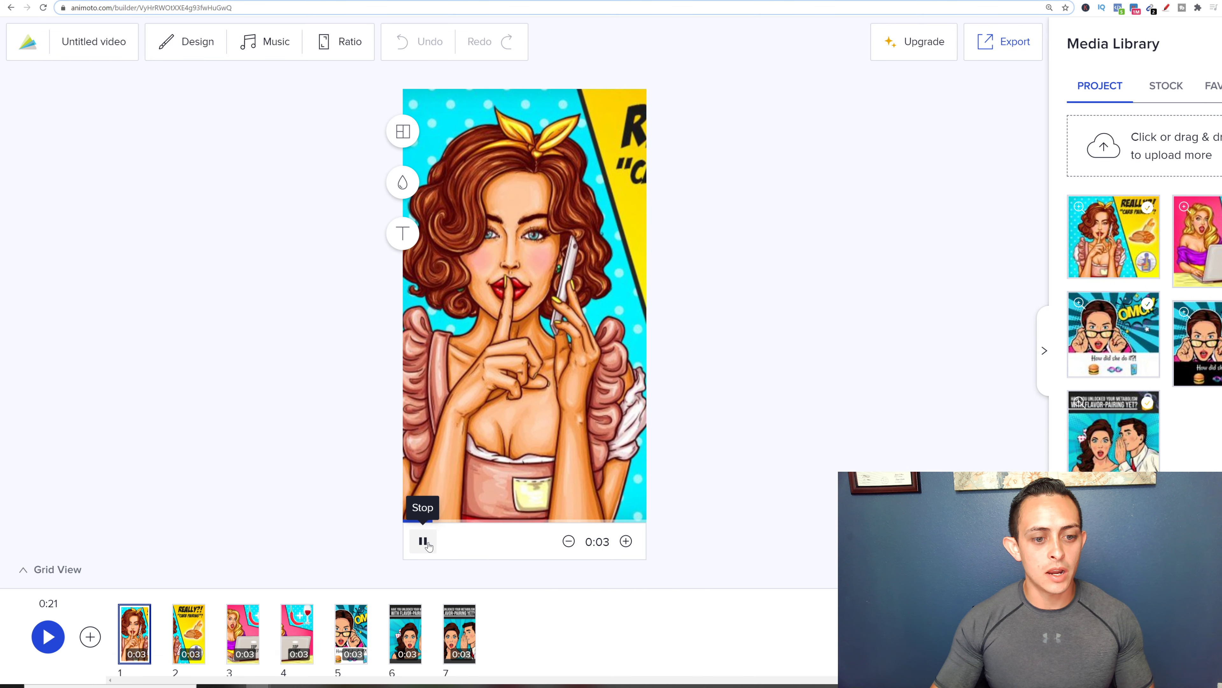
click(47, 637)
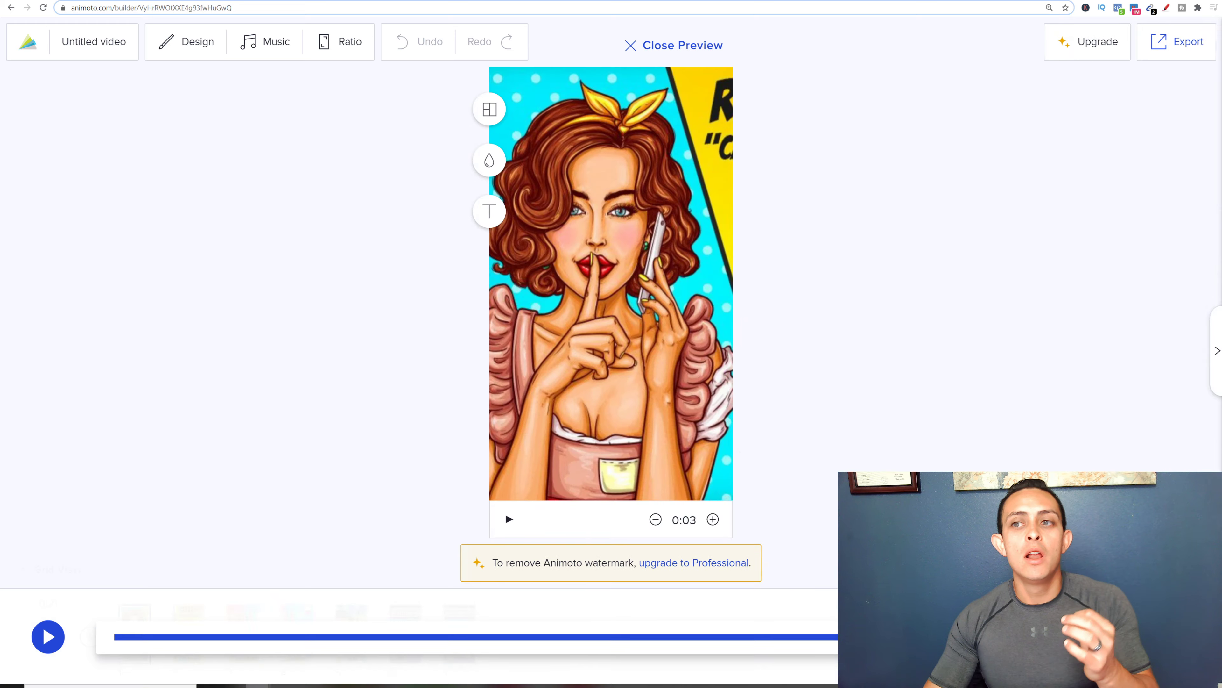
click(697, 87)
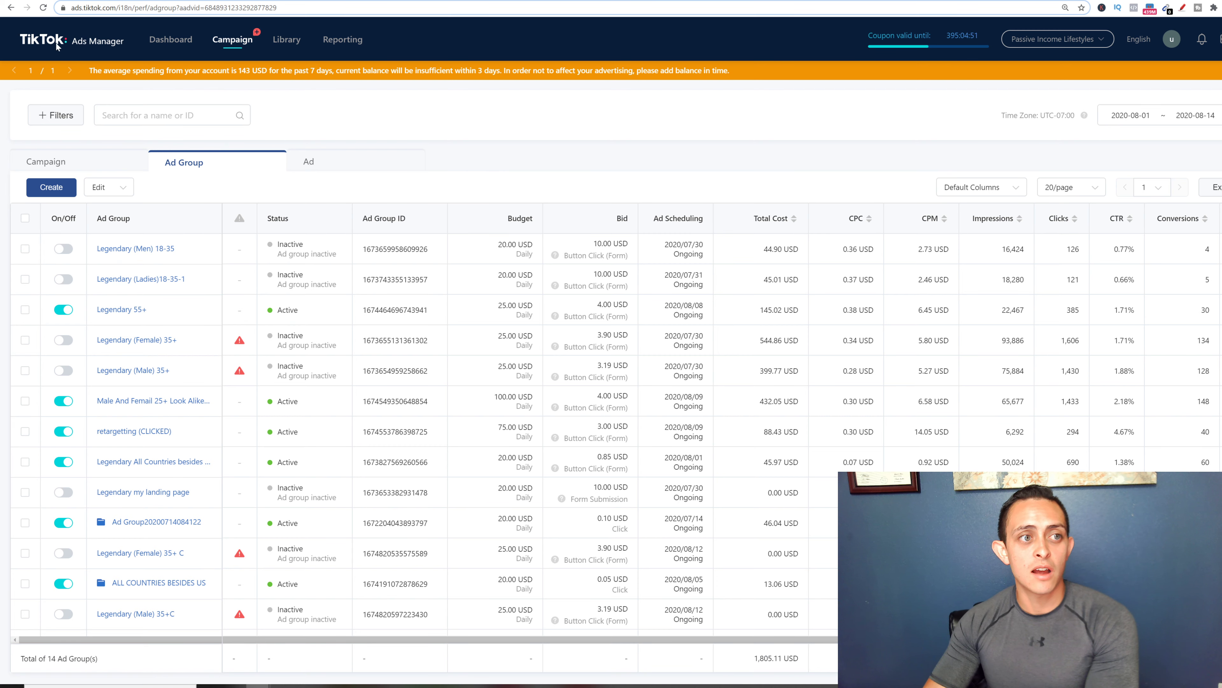
In TikTok Ads Manager, start a new ad from the dashboard, discarding the last edit, and choose Traffic as the objective
click(166, 42)
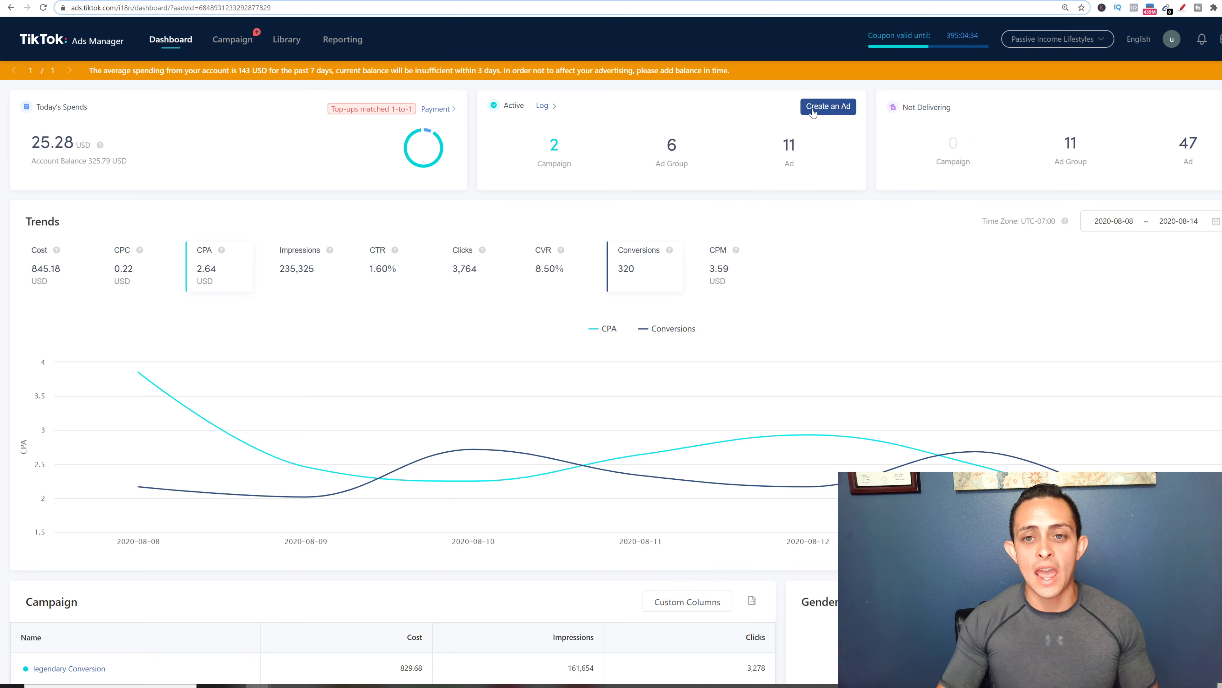
click(833, 114)
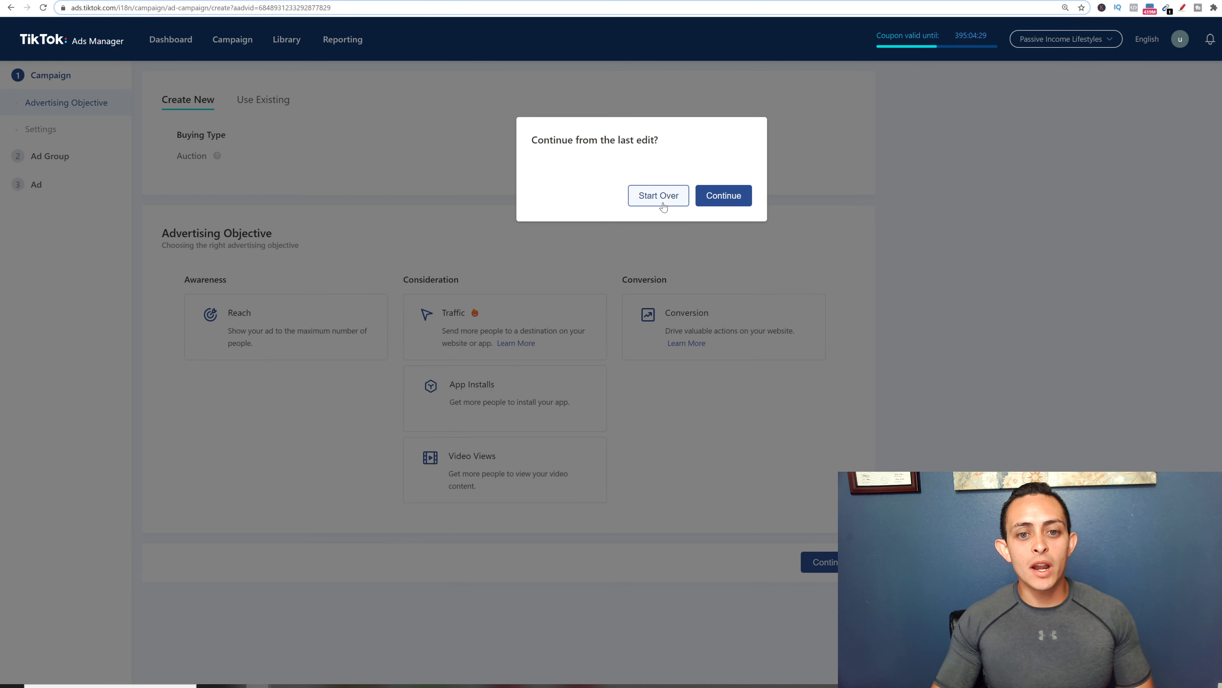
click(664, 201)
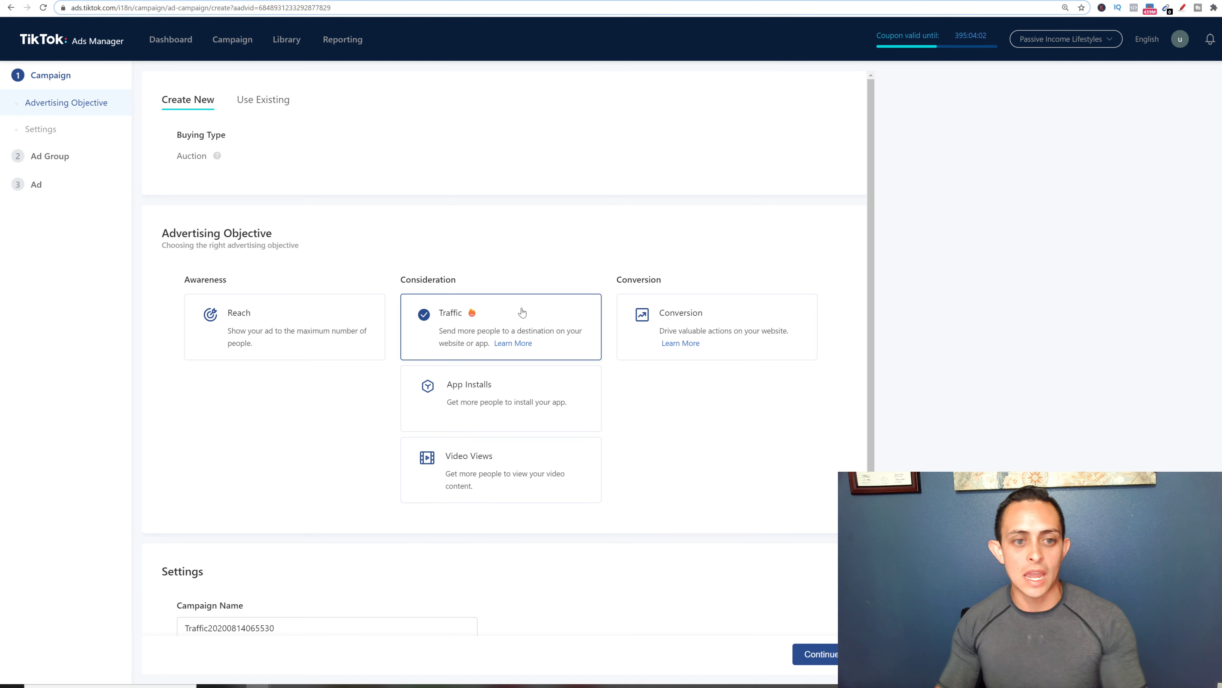
Enlarge the campaign creation page and review the advertising objectives and the campaign name, split test and budget settings
scroll(522, 292, down, 1)
scroll(522, 292, down, 3)
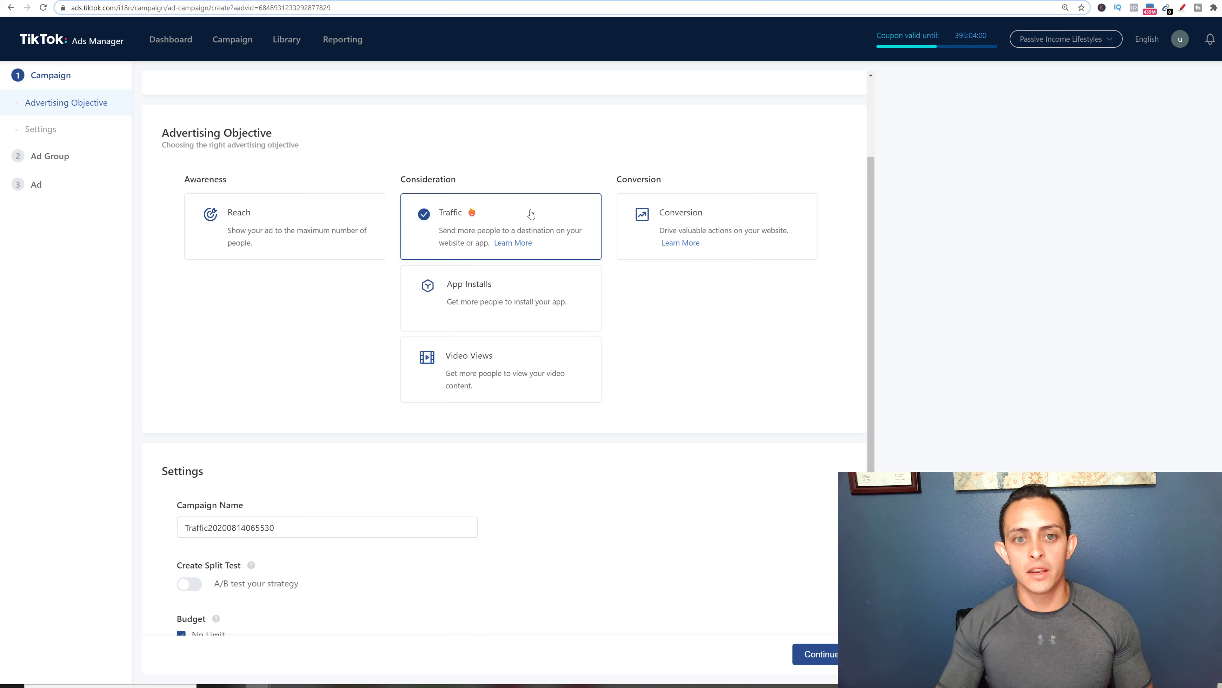
key(ctrl+plus)
key(ctrl+plus)
key(ctrl+plus)
key(ctrl+minus)
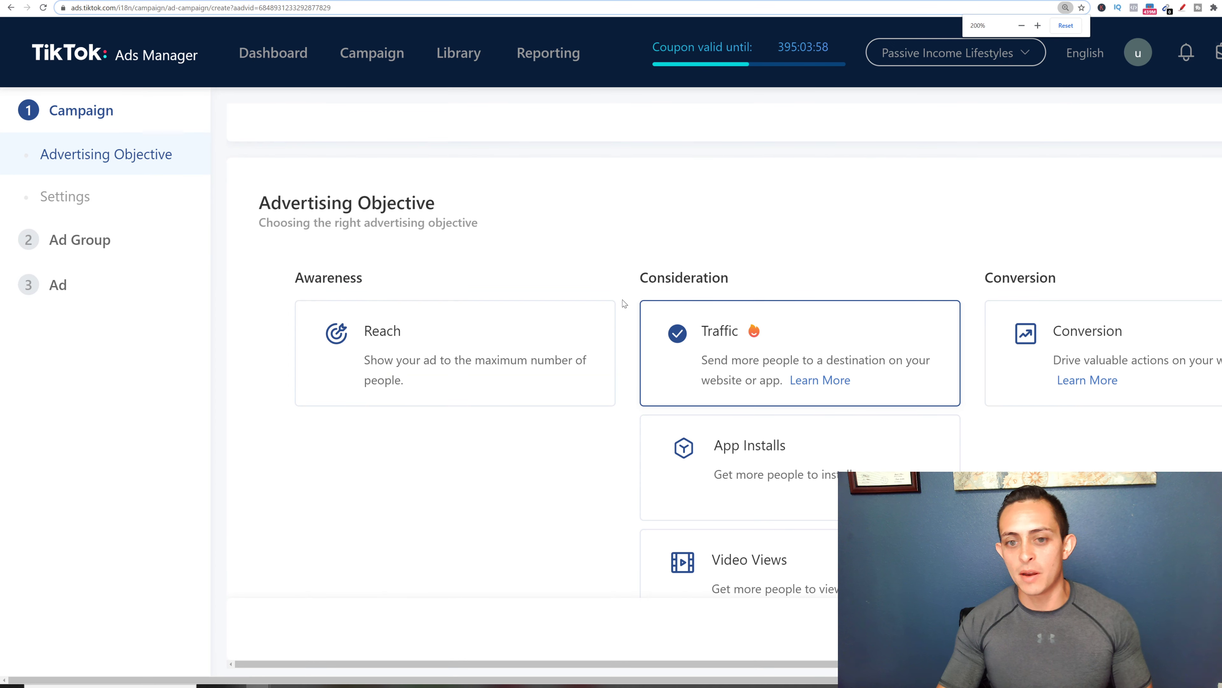
key(ctrl+minus)
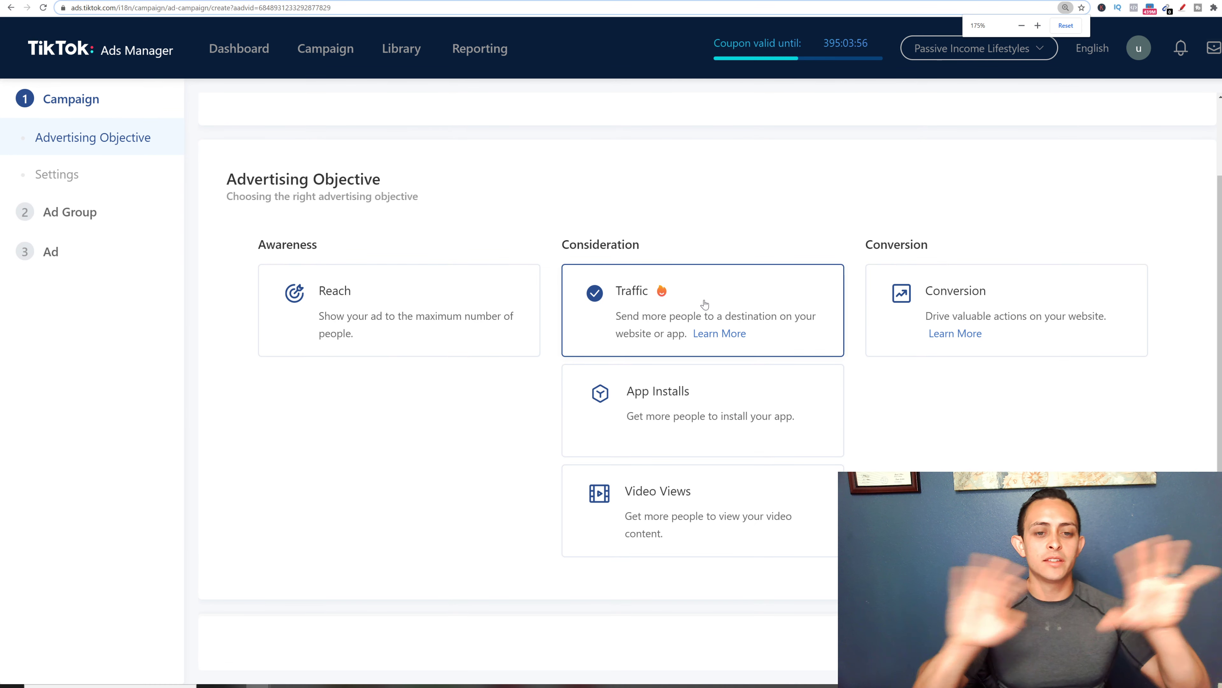
scroll(673, 305, up, 2)
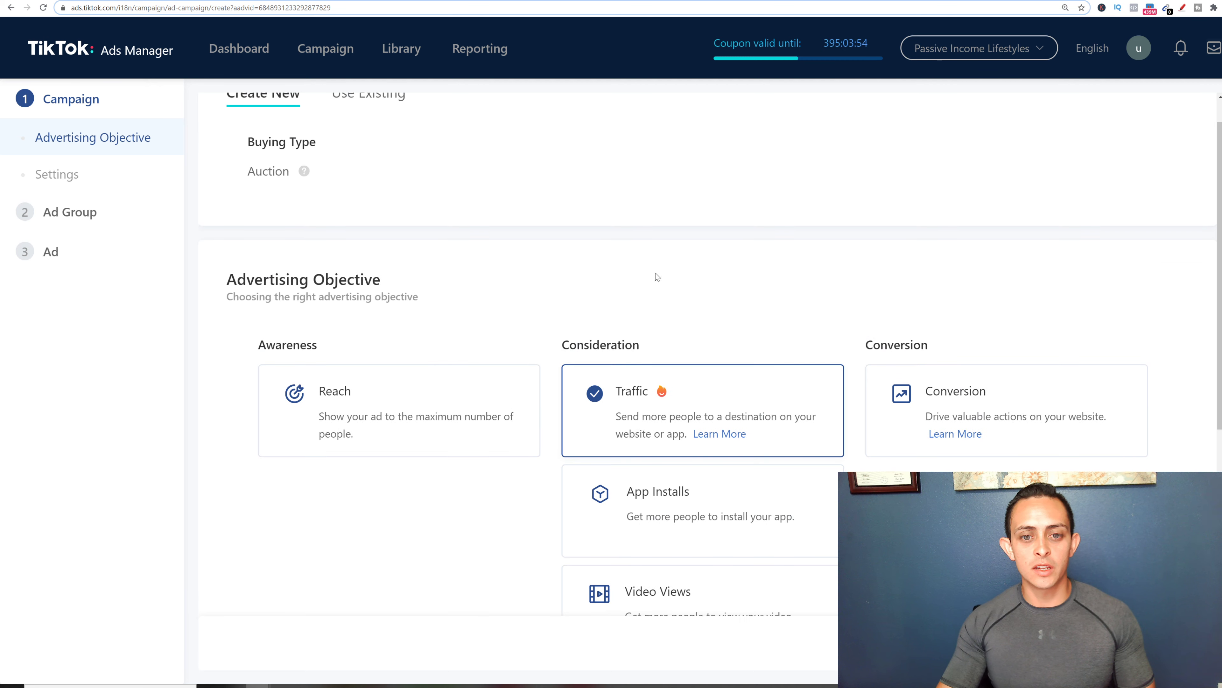
scroll(655, 273, down, 3)
scroll(652, 357, down, 3)
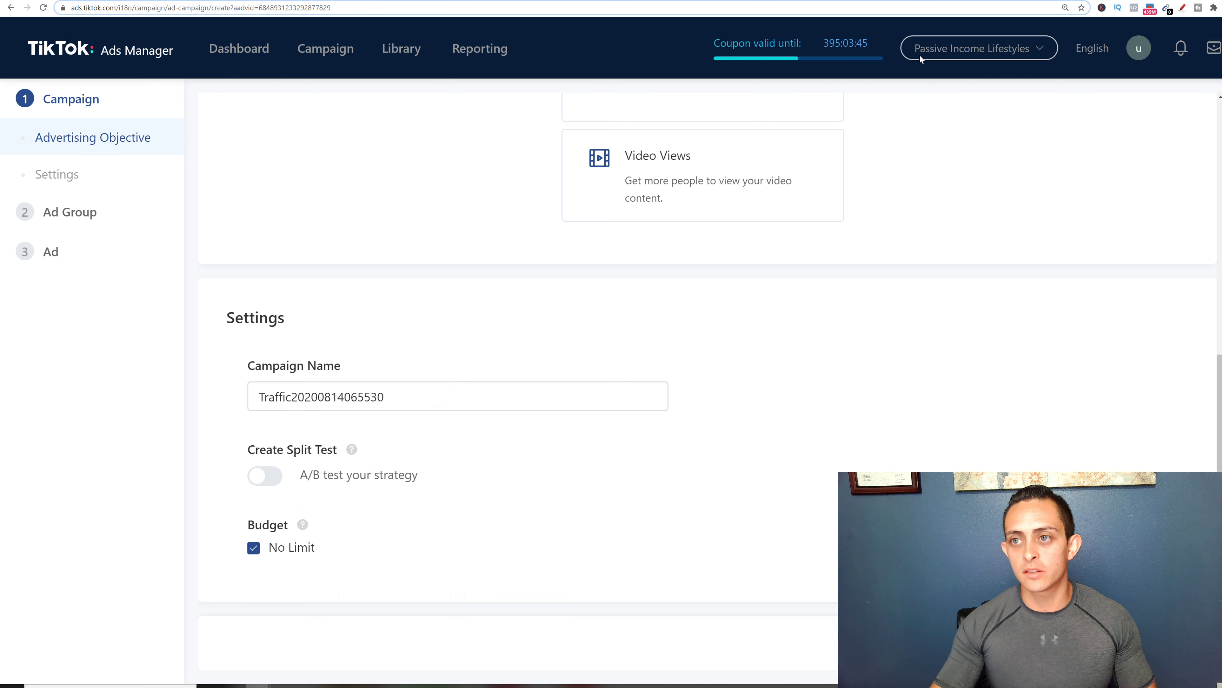
Circle the Campaign, Ad Group and Ad stages in red with the page drawing tool, and close the tool
click(1183, 8)
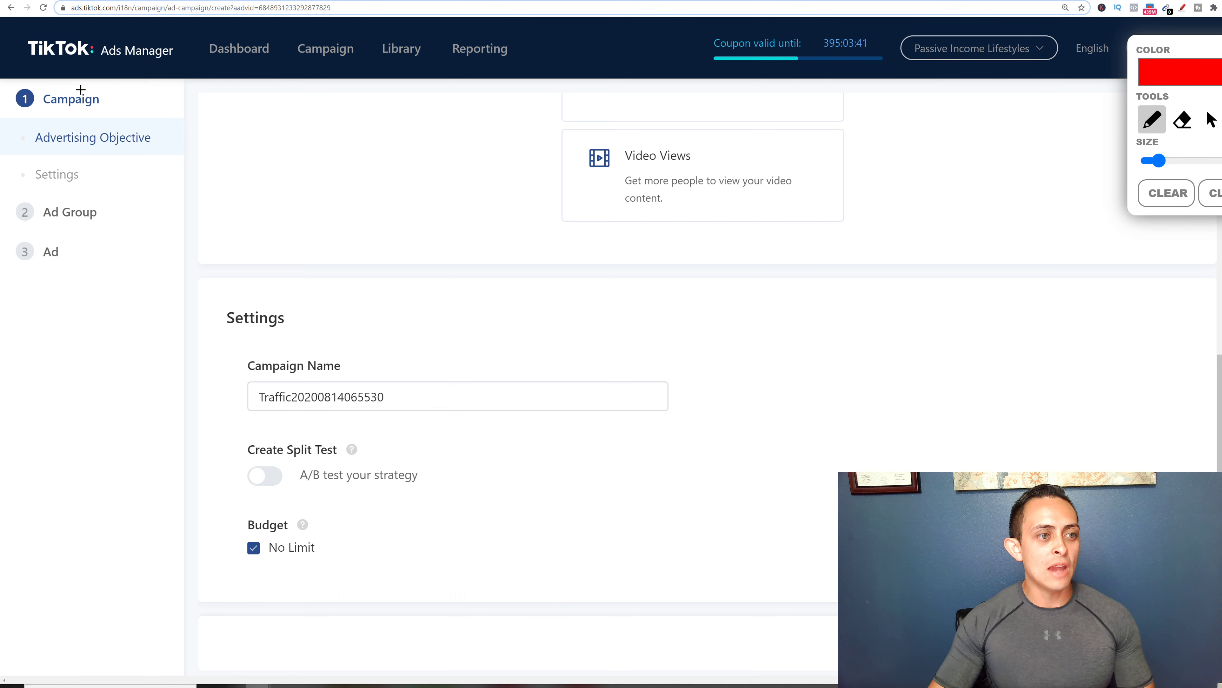
drag(82, 86, 2, 89)
mouse_move(162, 177)
mouse_down()
mouse_move(171, 150)
mouse_move(115, 96)
mouse_move(8, 117)
mouse_up()
drag(112, 107, 118, 111)
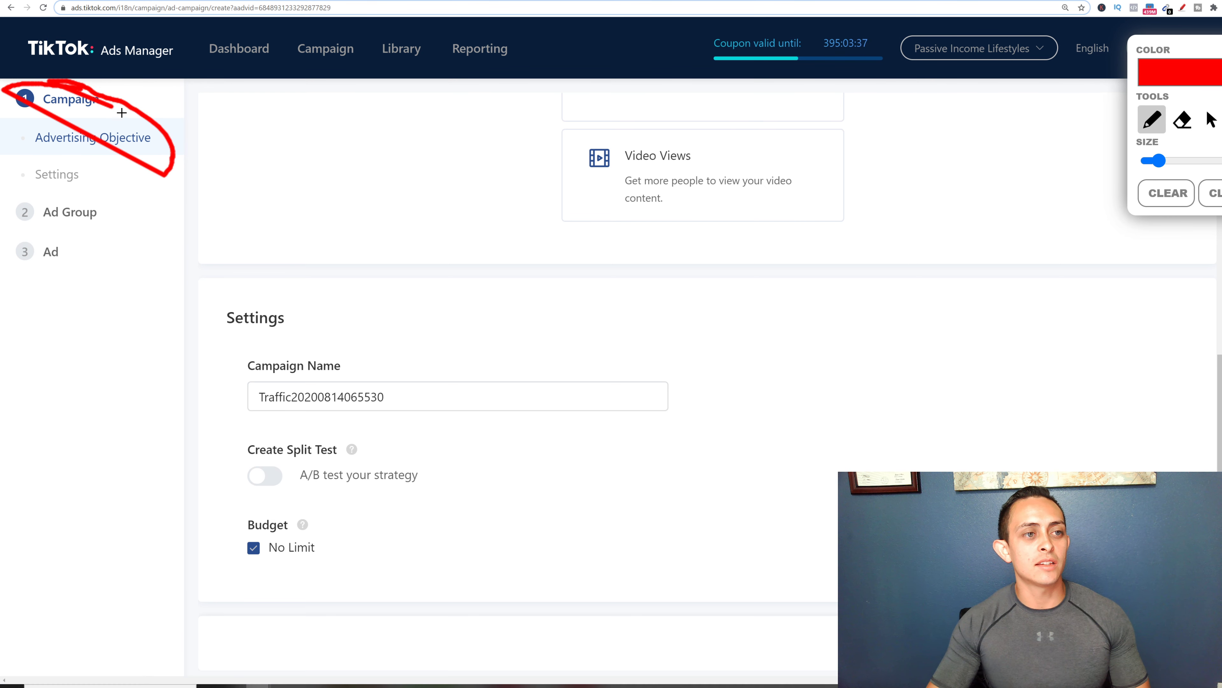
mouse_move(23, 196)
mouse_down()
mouse_move(46, 237)
mouse_move(76, 201)
mouse_up()
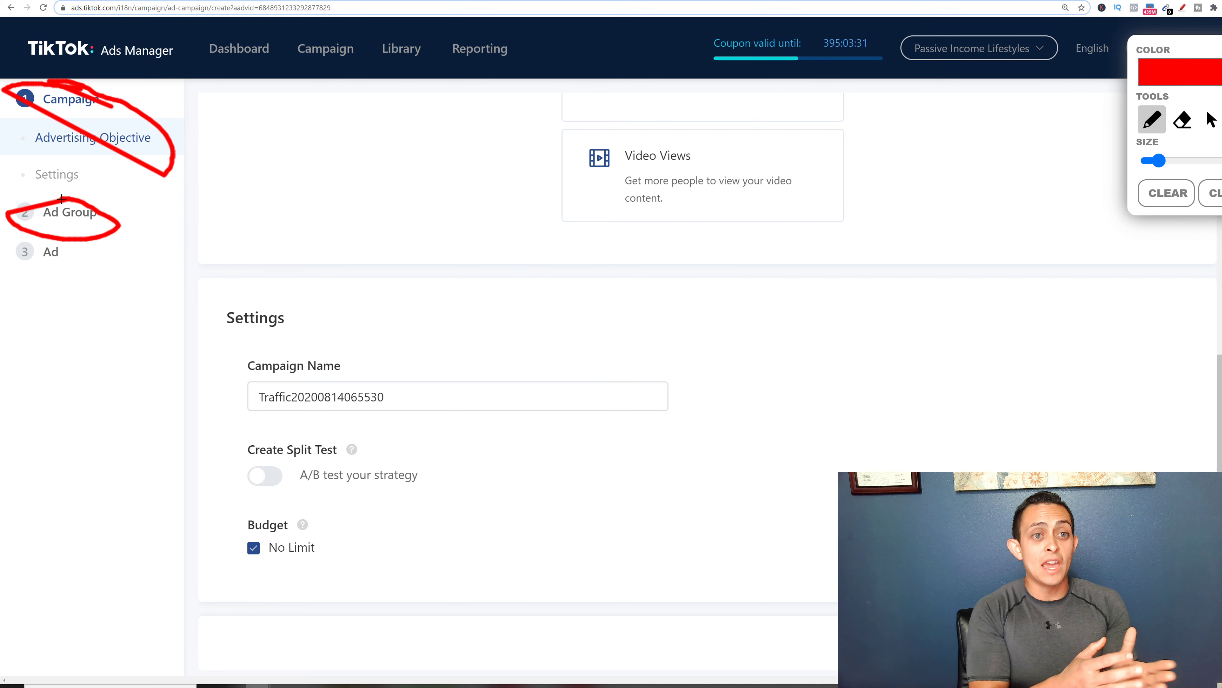
mouse_move(14, 236)
mouse_down()
mouse_move(48, 275)
mouse_move(30, 241)
mouse_up()
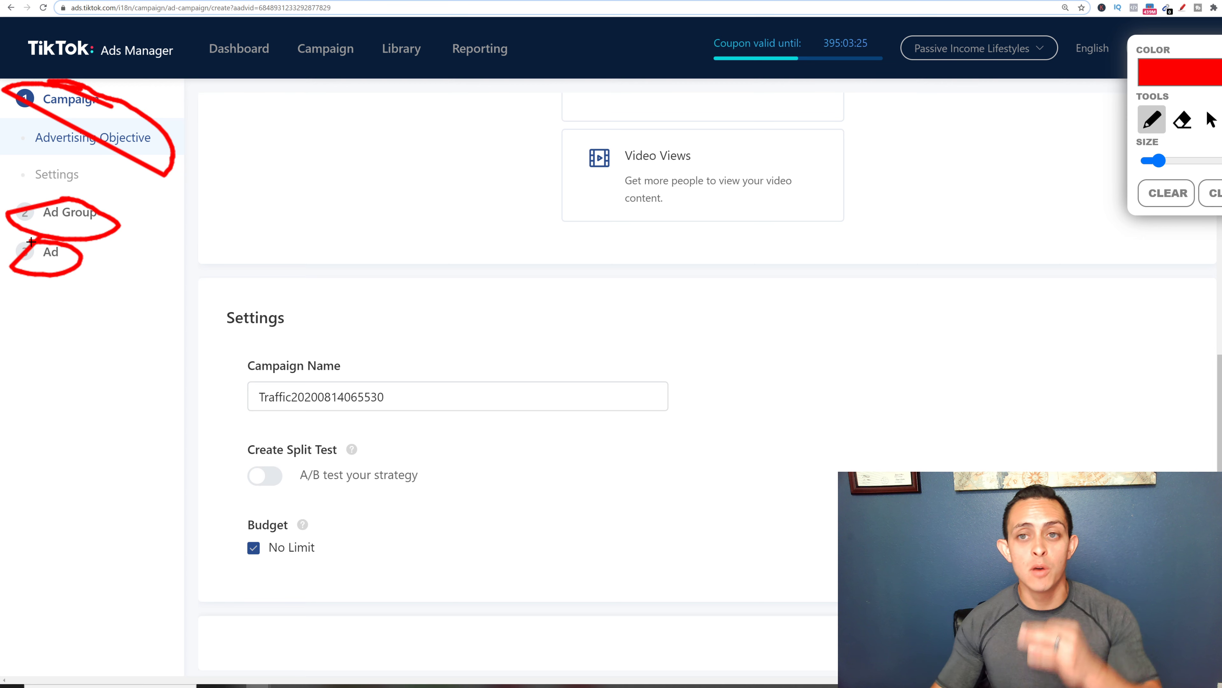
click(1218, 192)
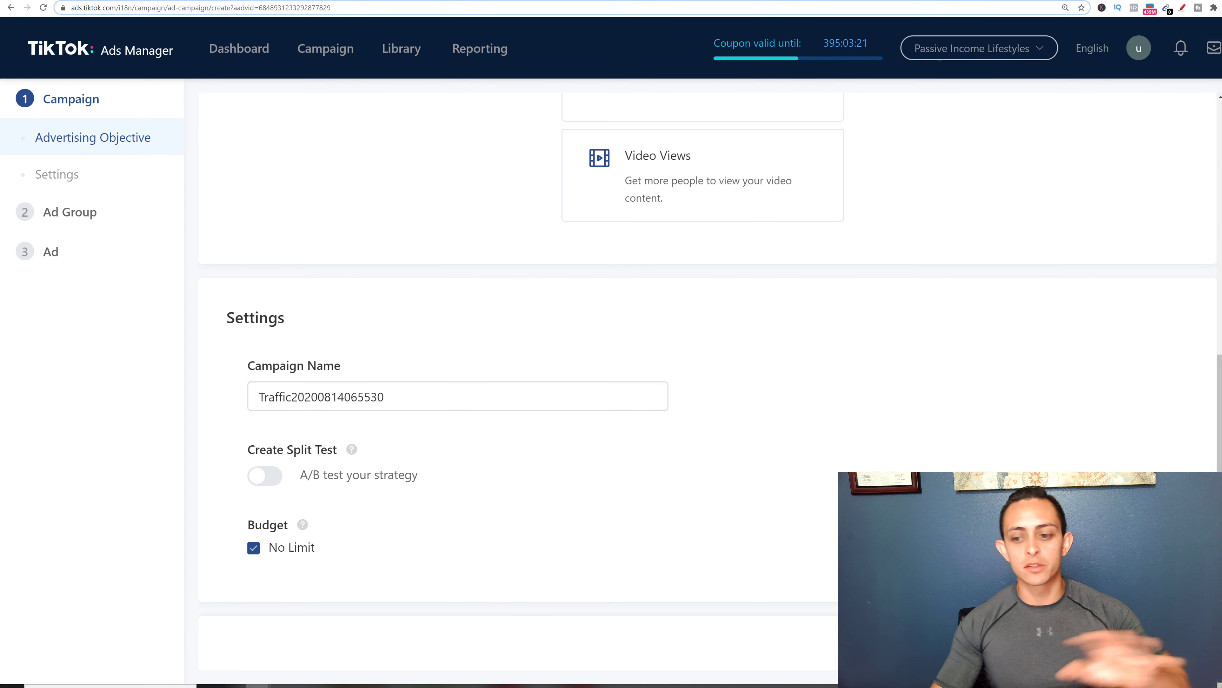
Review the advertising objectives and campaign settings once more and continue to the ad group setup
scroll(991, 412, up, 7)
scroll(751, 359, down, 4)
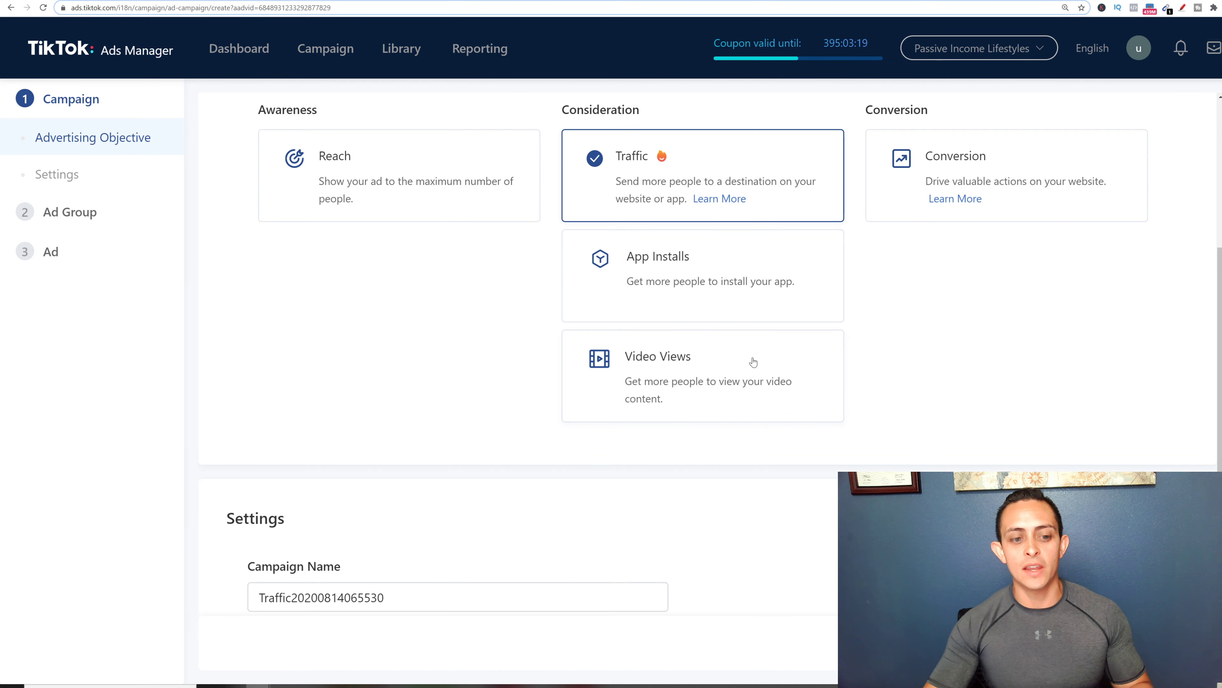
scroll(494, 454, down, 3)
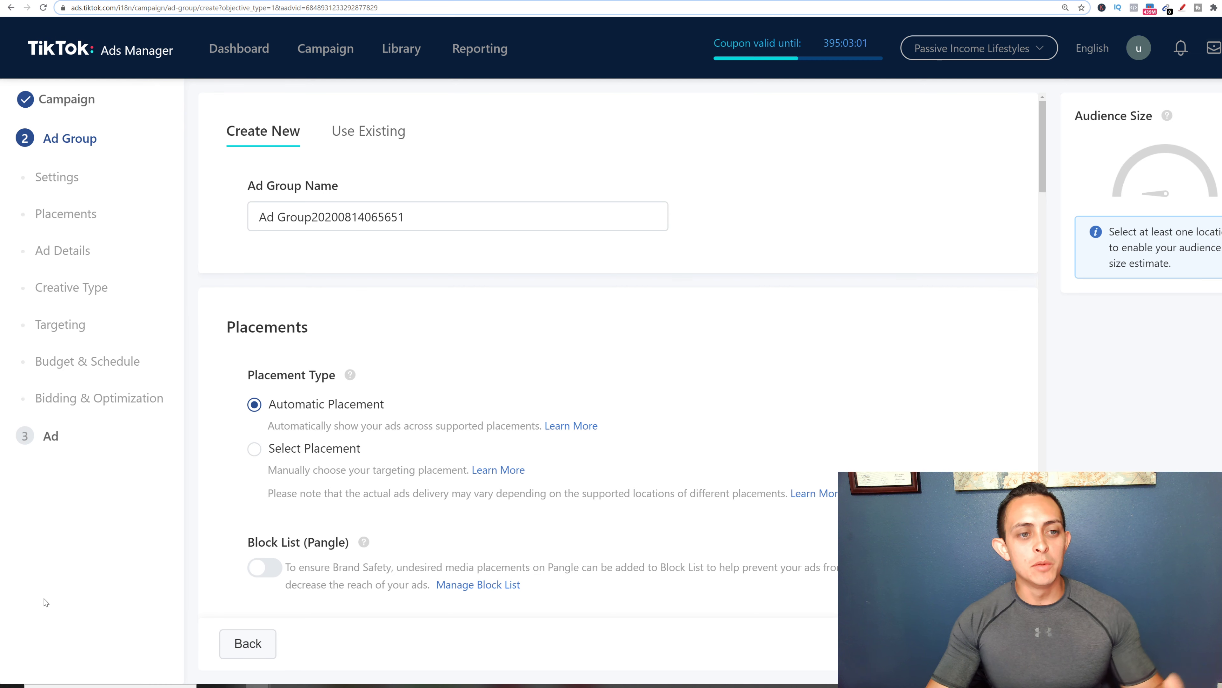
Switch the ad group to Select Placement and exclude News Feed App Series, Vigo, Helo and Pangle, keeping only TikTok
scroll(339, 483, down, 2)
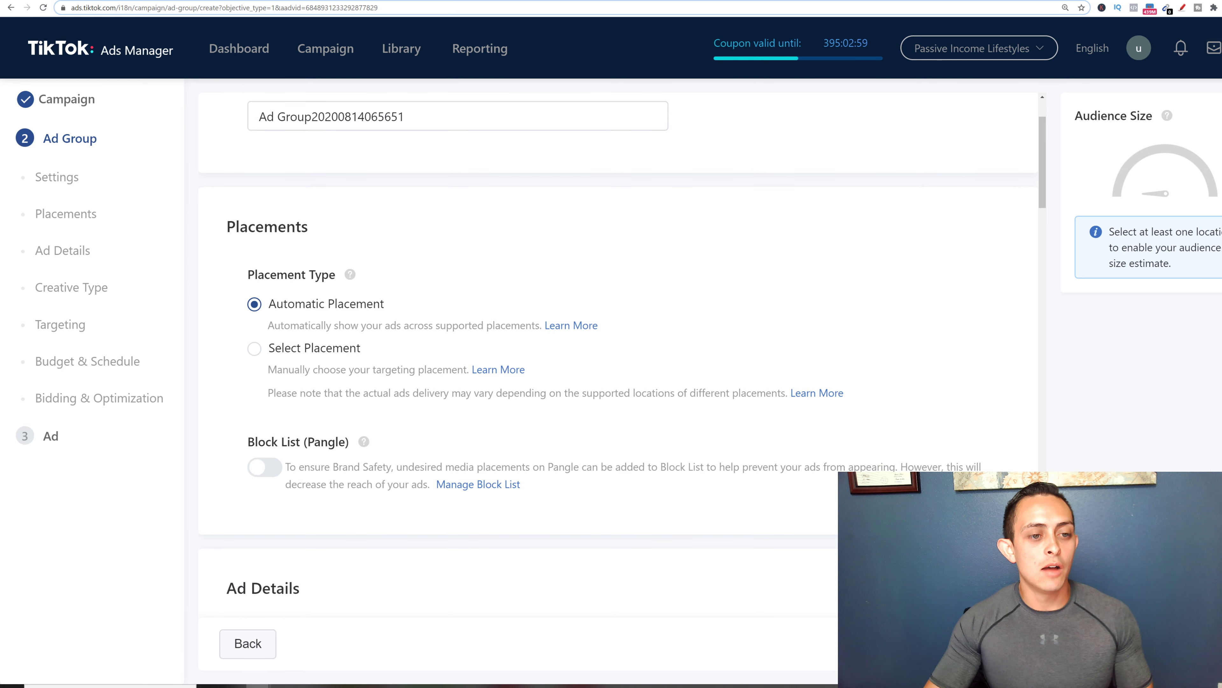
click(289, 350)
scroll(541, 368, down, 2)
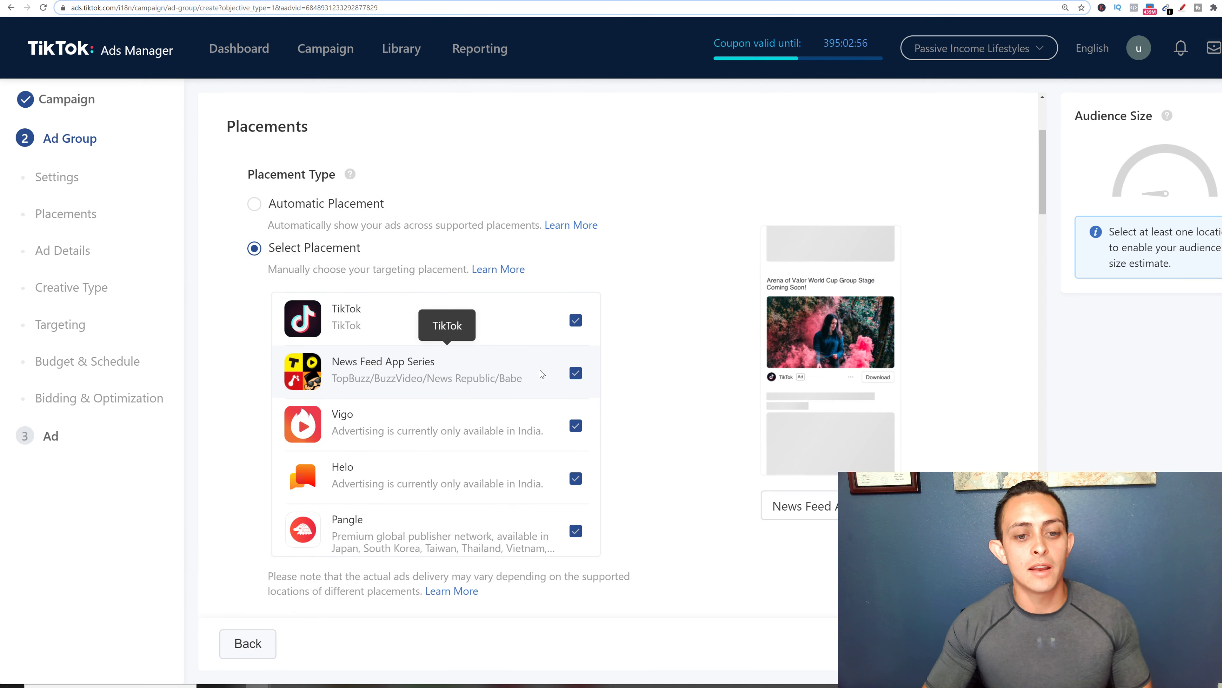
click(576, 373)
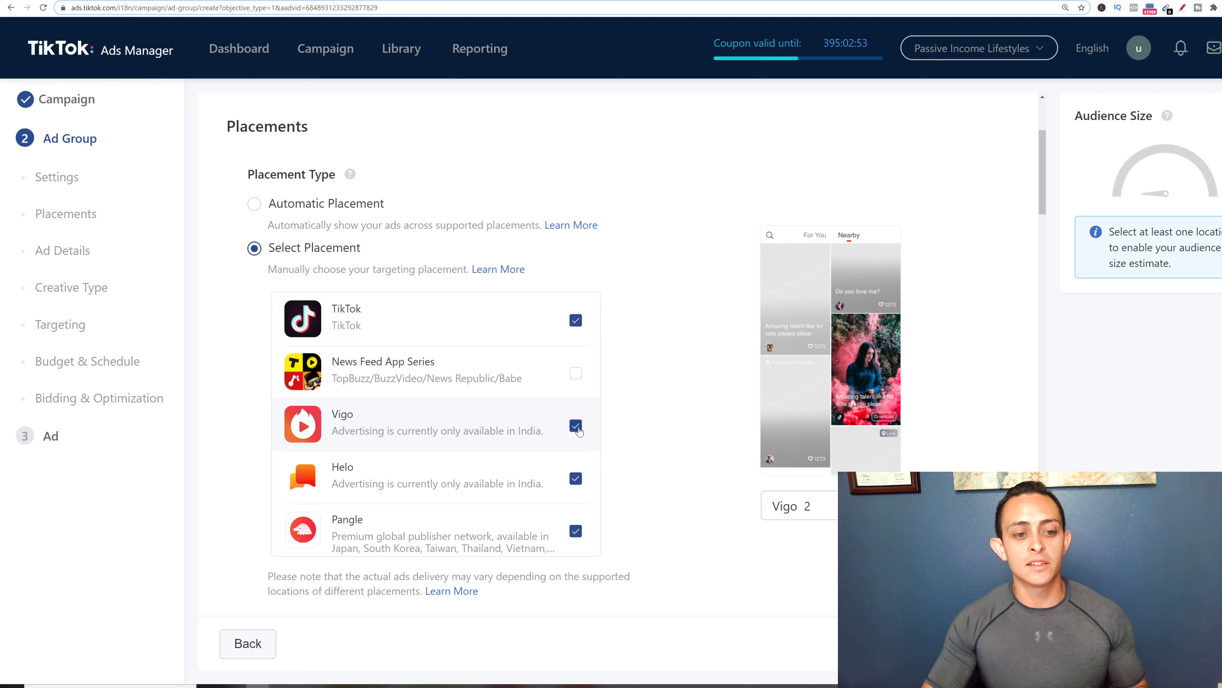
click(575, 425)
click(585, 477)
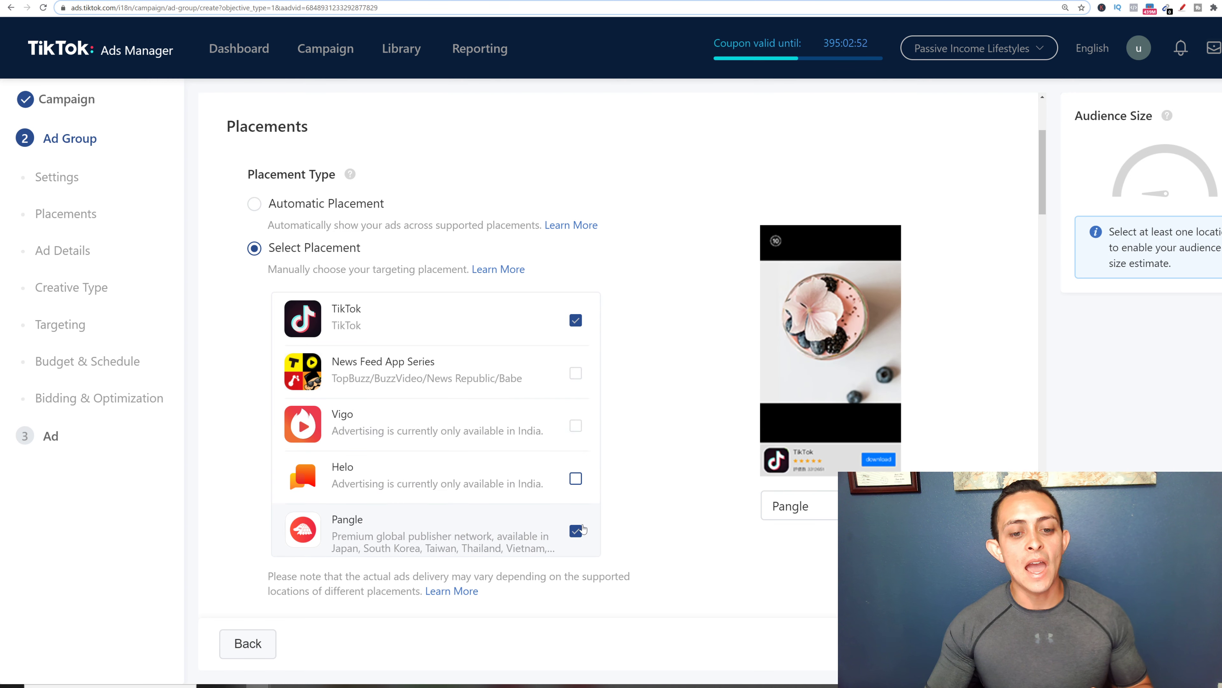
click(579, 530)
scroll(568, 510, down, 3)
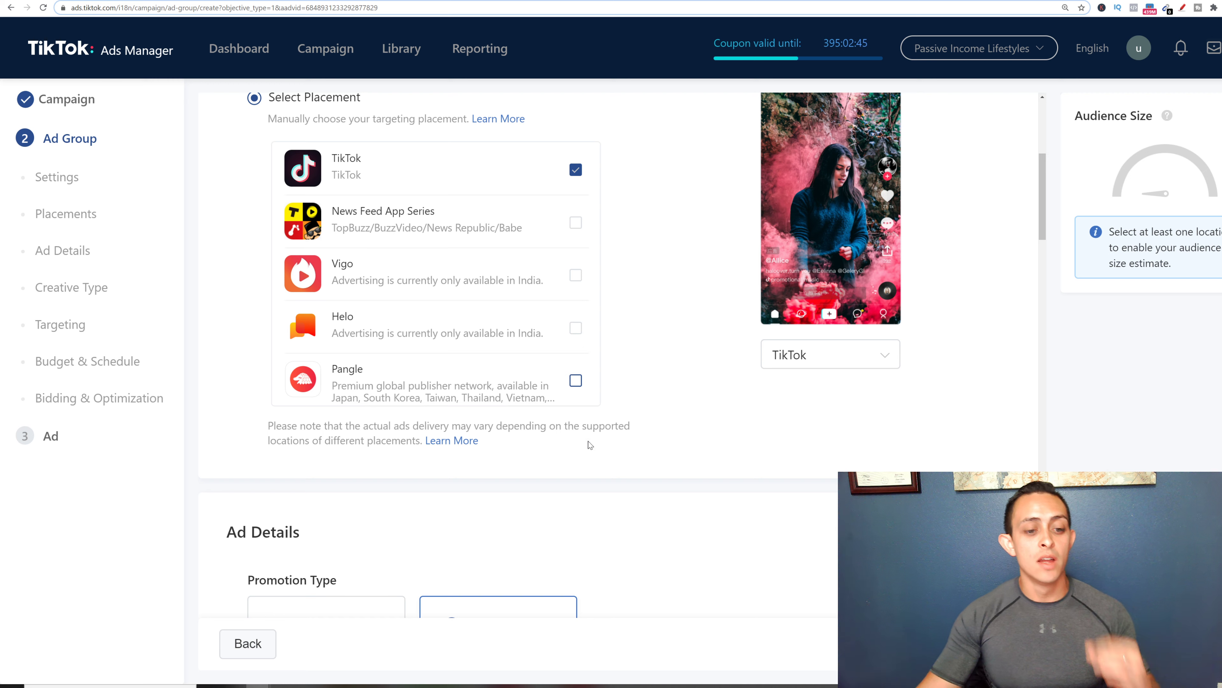
scroll(592, 416, down, 5)
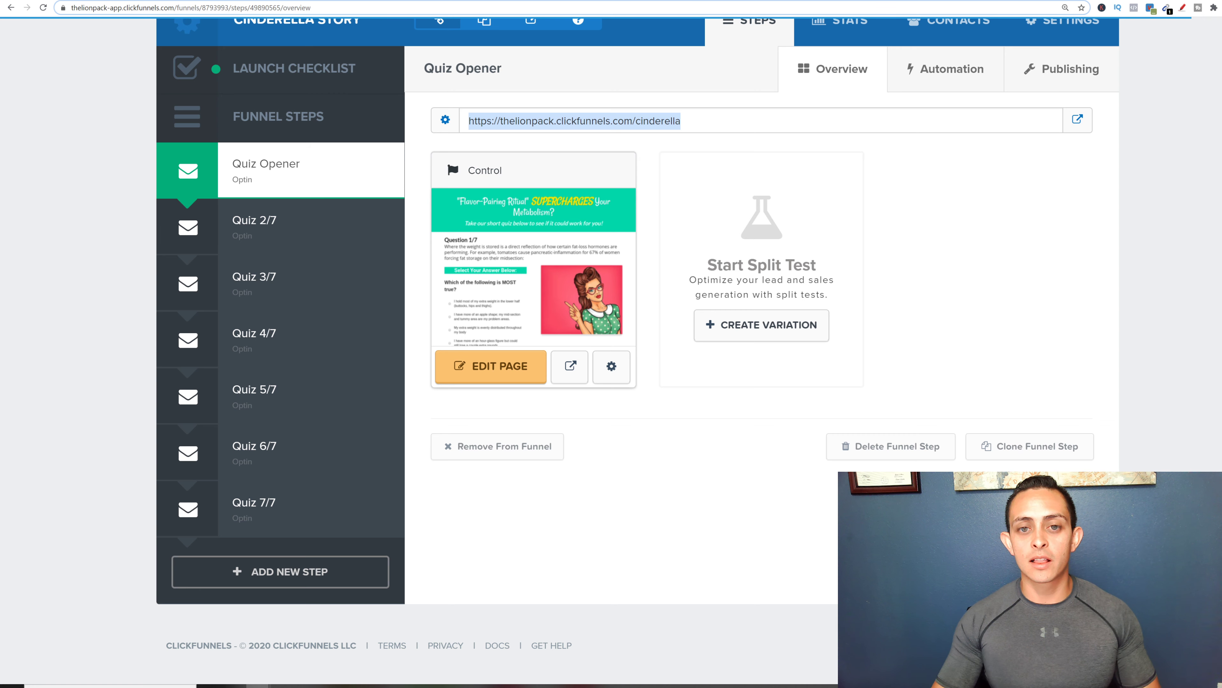
right_click(568, 122)
key(ctrl+c)
click(598, 129)
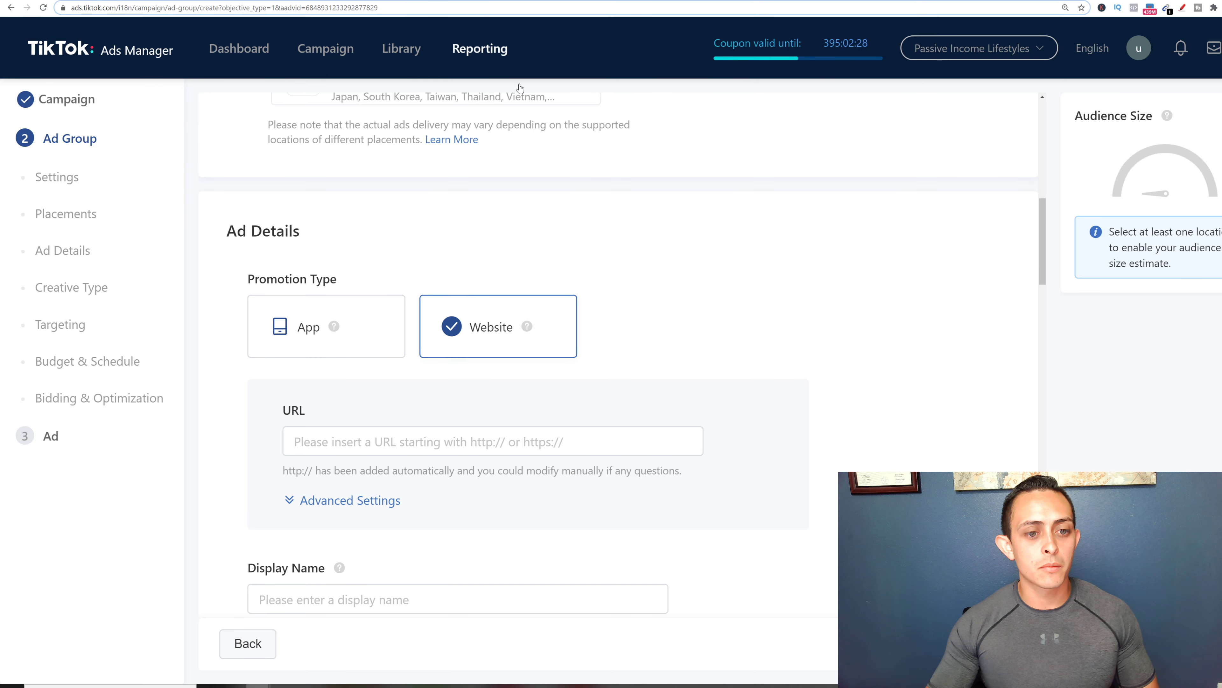
click(492, 391)
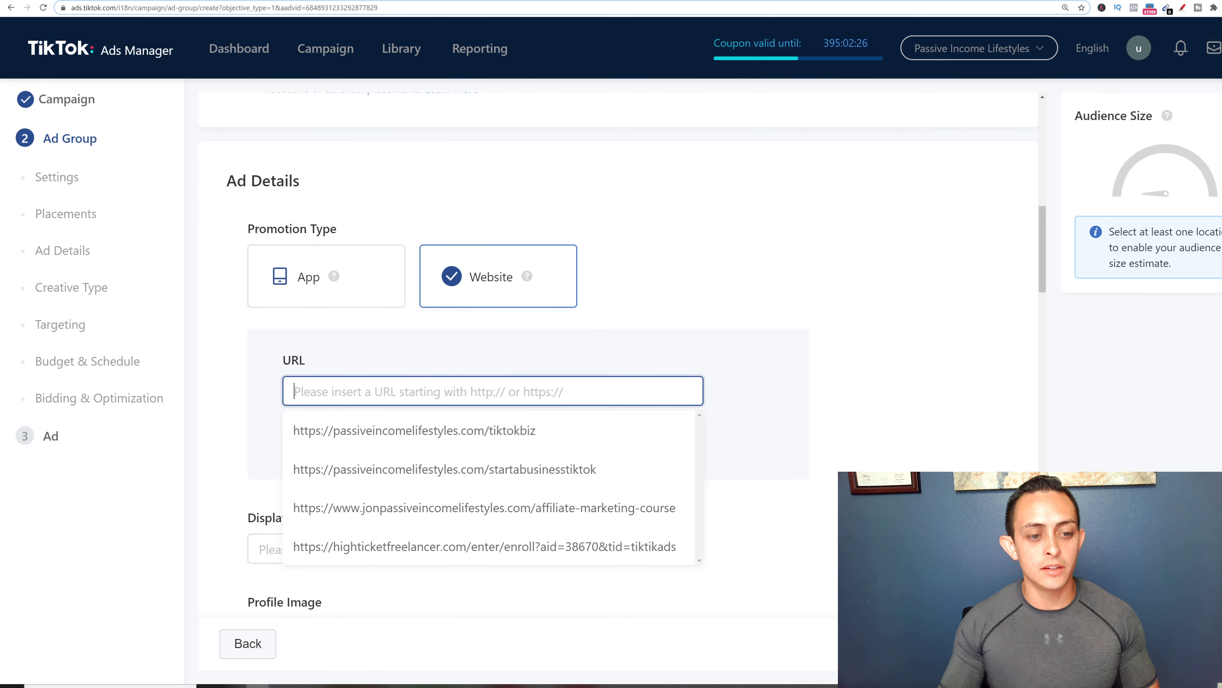
key(ctrl+v)
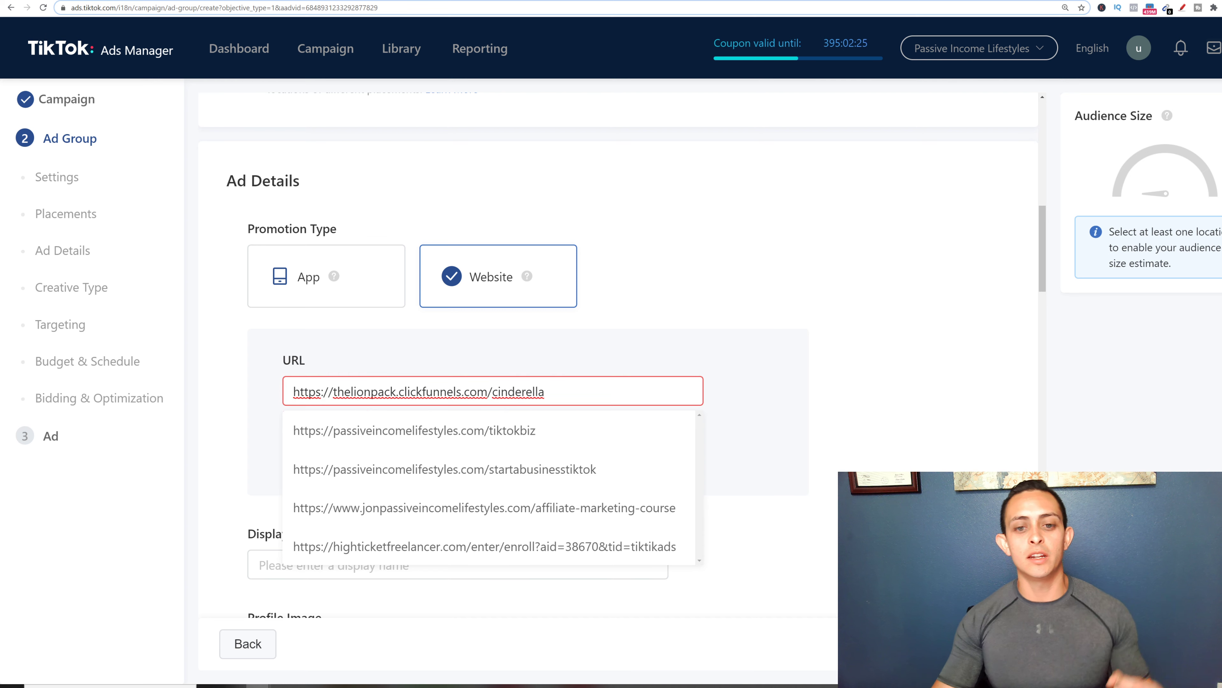
click(852, 354)
Set the ad group's display name to "Lose Weight Quiz"
scroll(838, 352, down, 5)
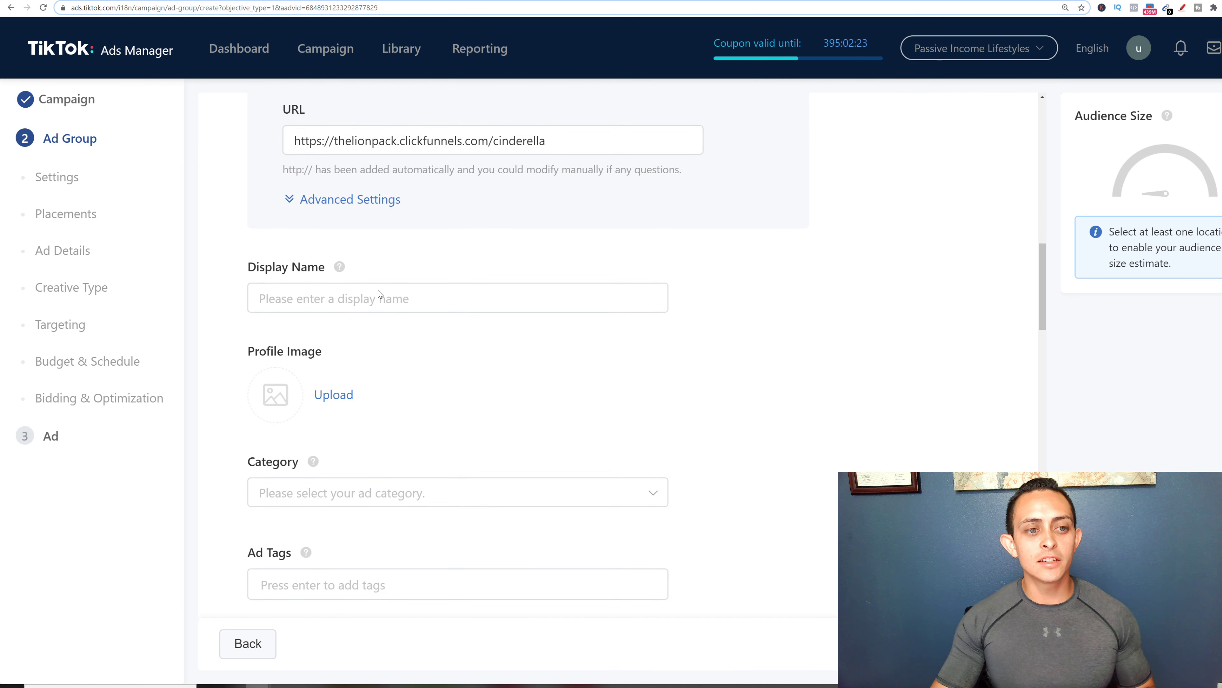
click(378, 294)
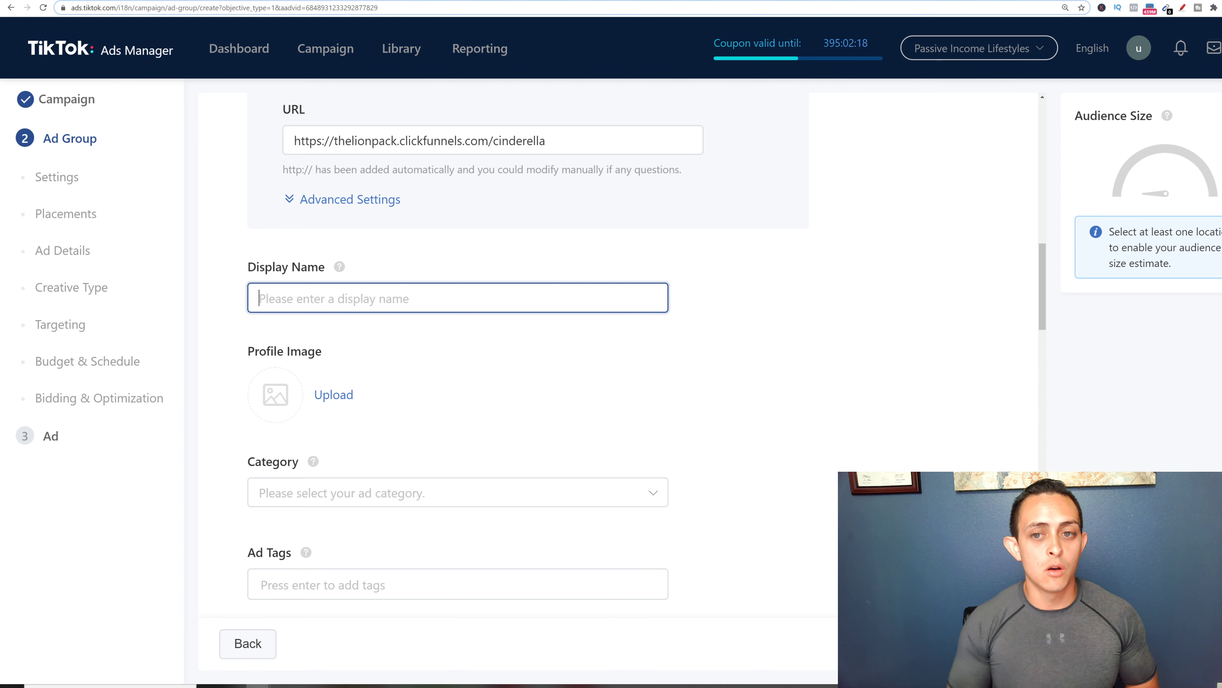
text(Lo)
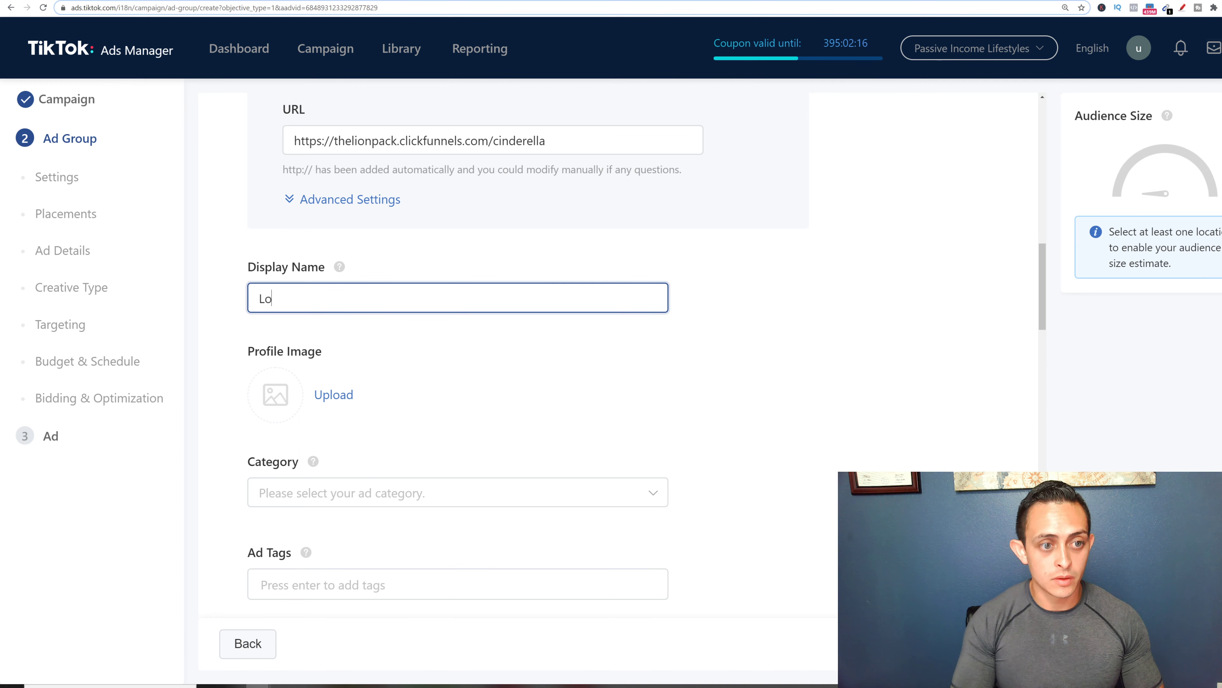
text(se)
key(BackSpace)
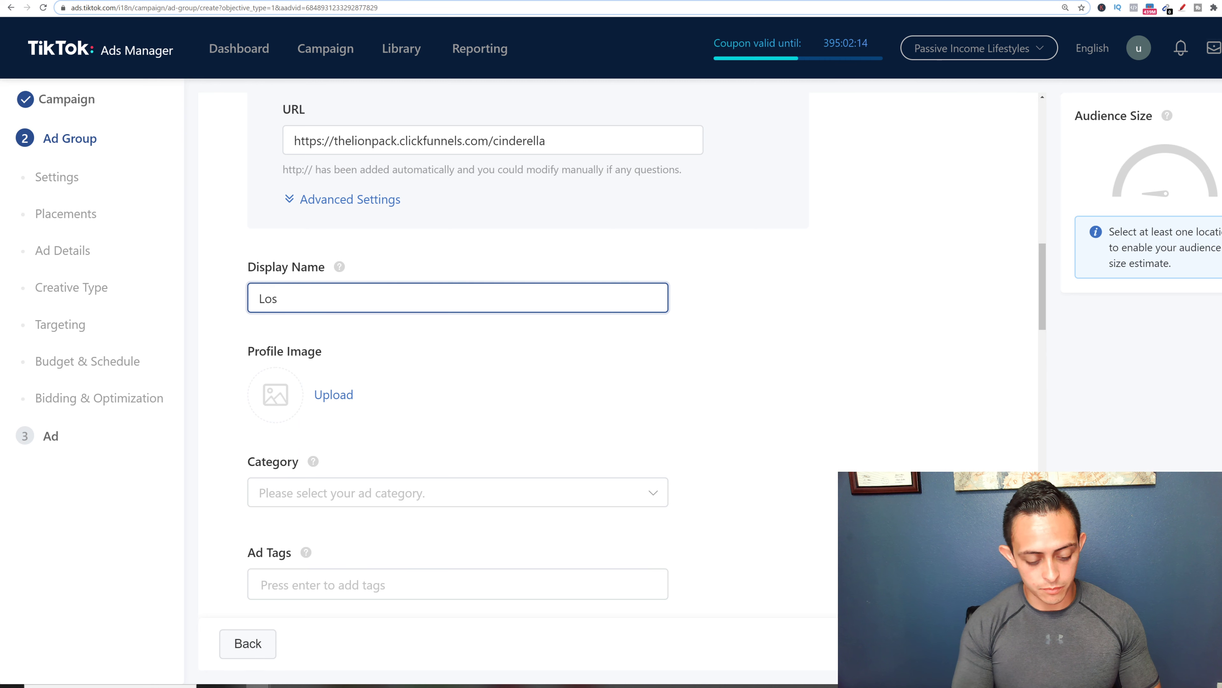
text(Weigh)
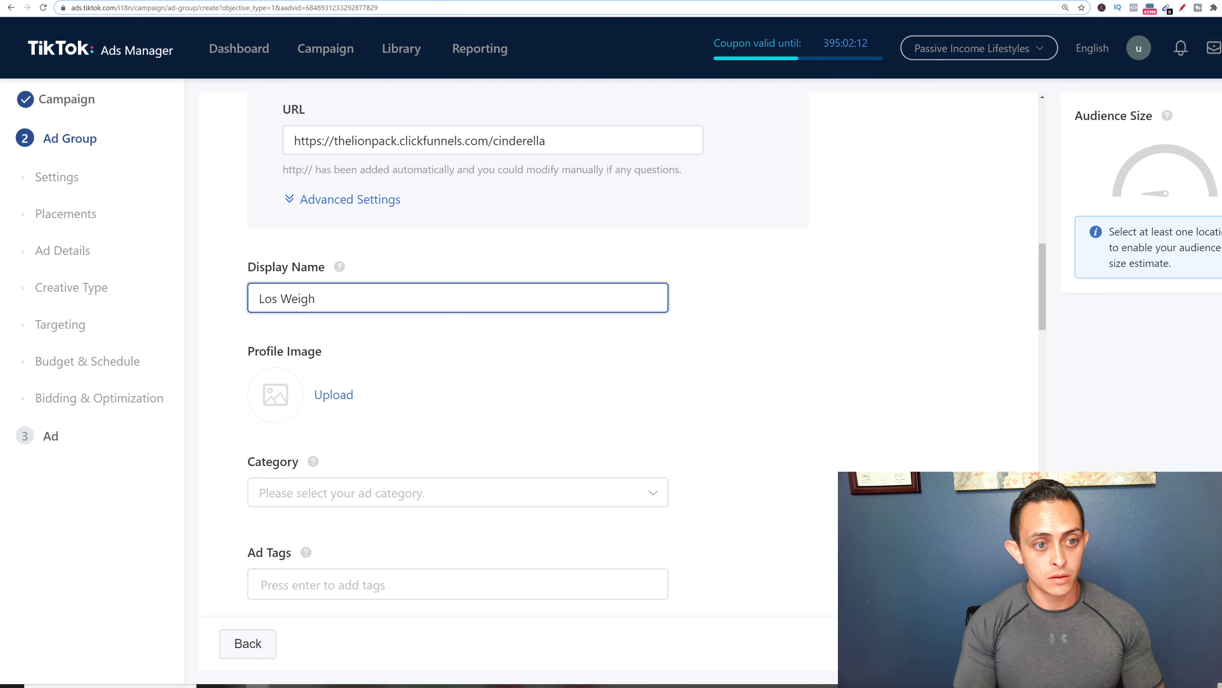
text(t Q)
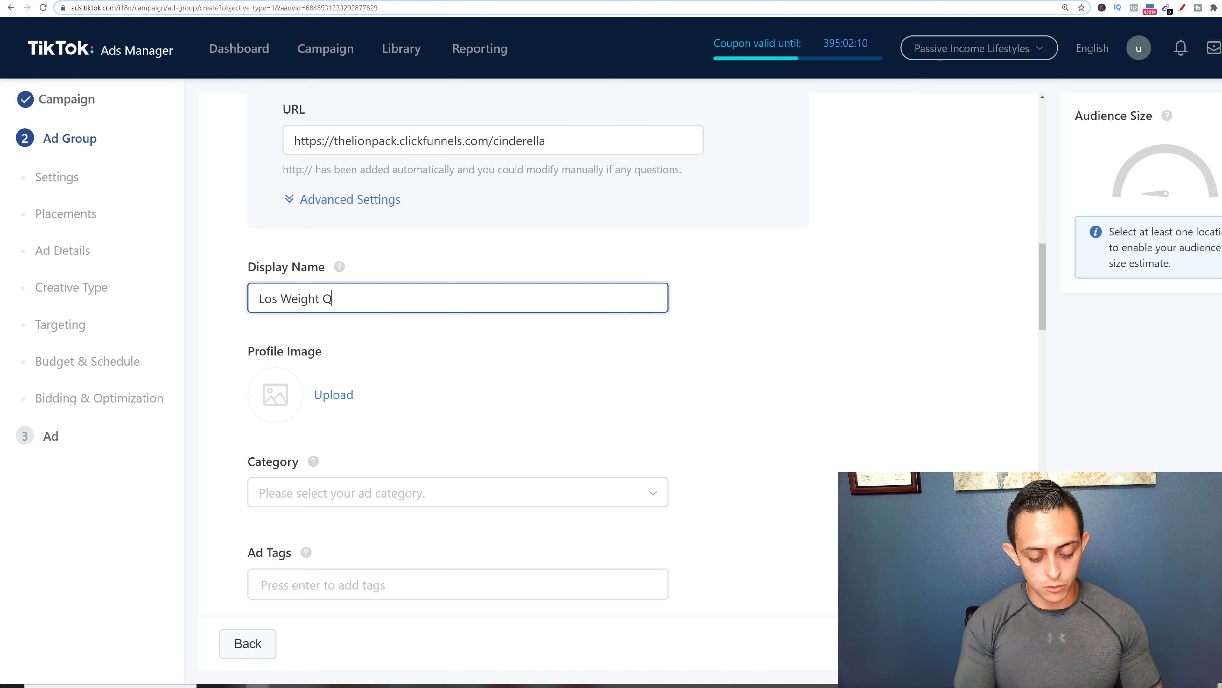
text(uiz )
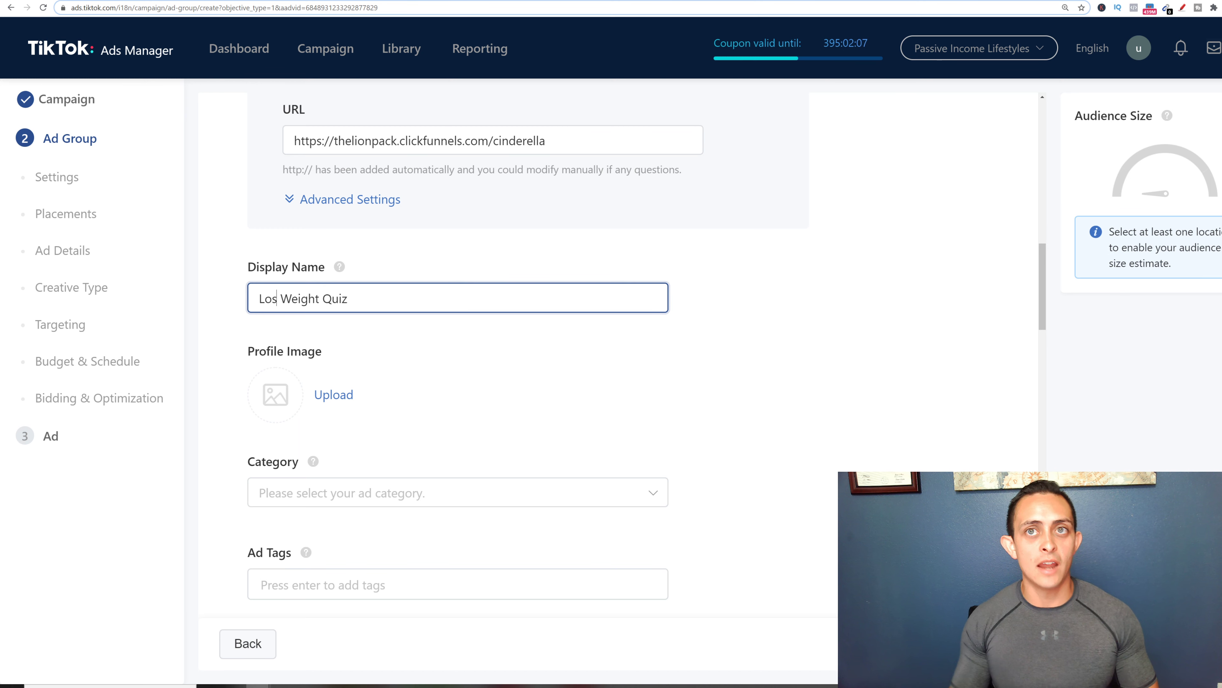
text(e)
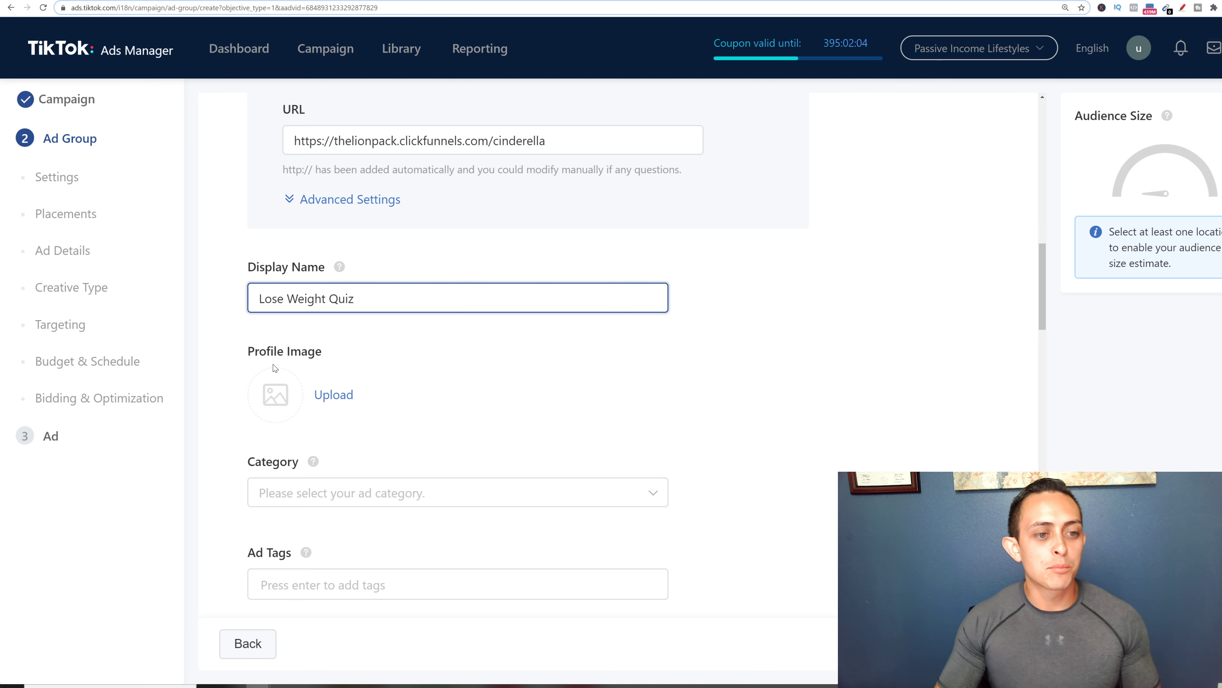
Upload the "phone carb pairing" picture from the drive-download folder as the profile image and save its default circular crop
scroll(296, 297, down, 2)
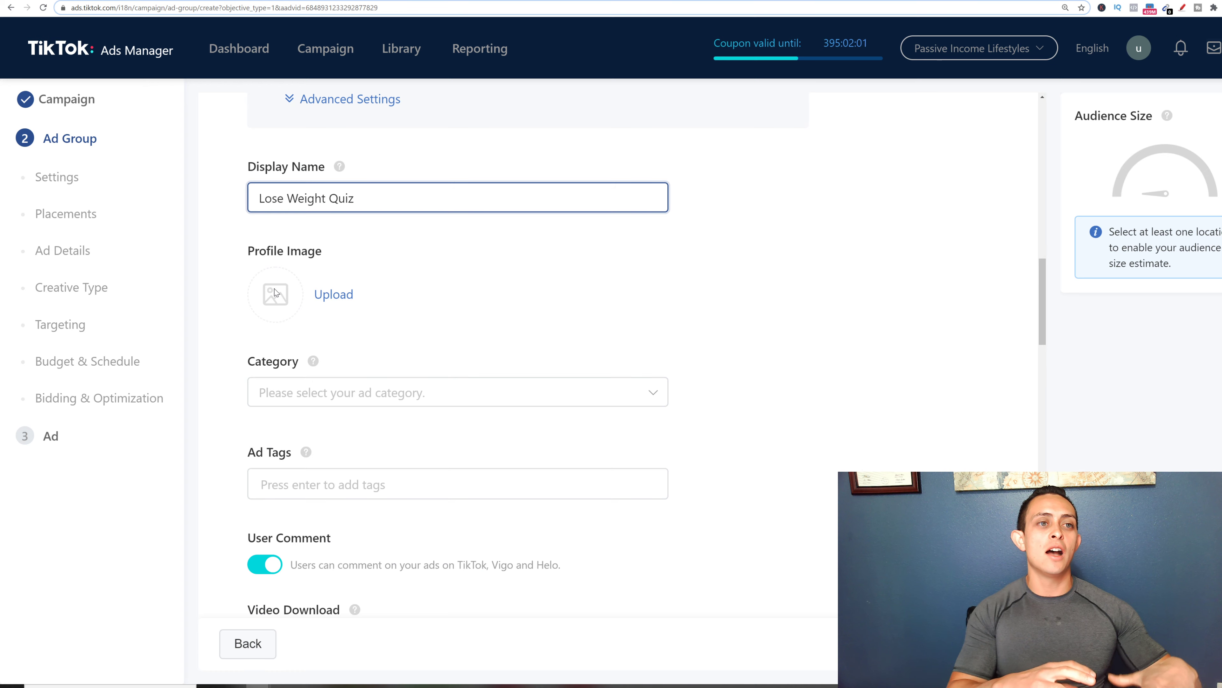
click(325, 300)
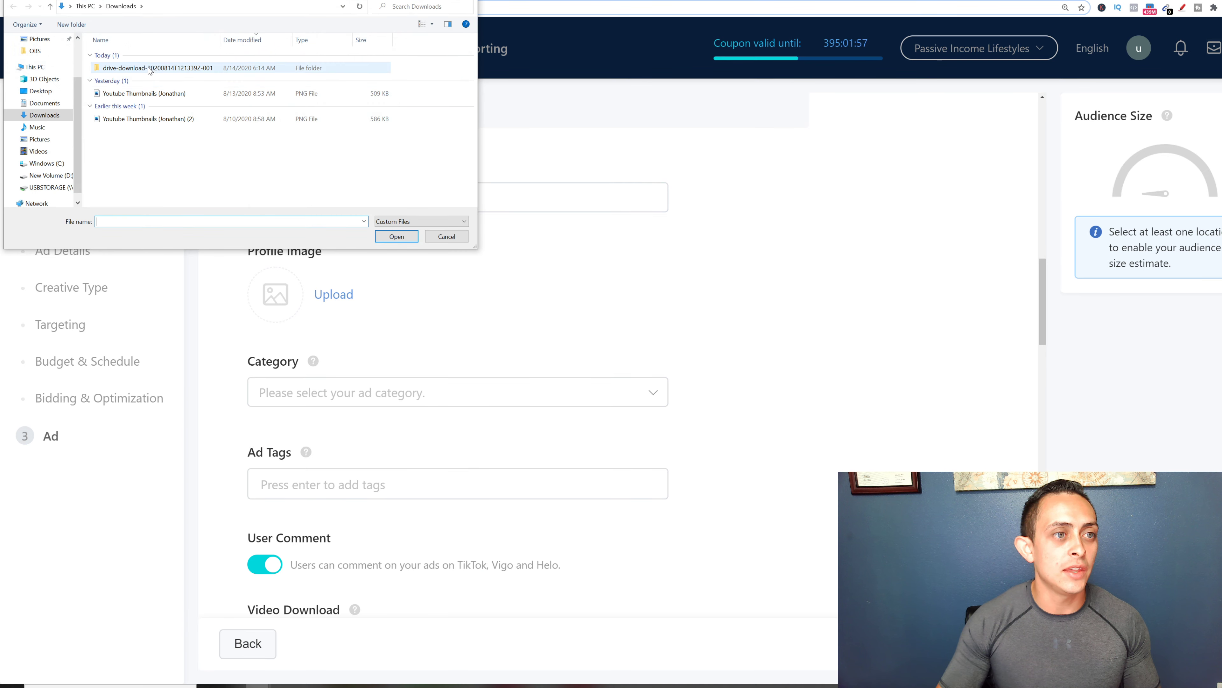
double_click(173, 68)
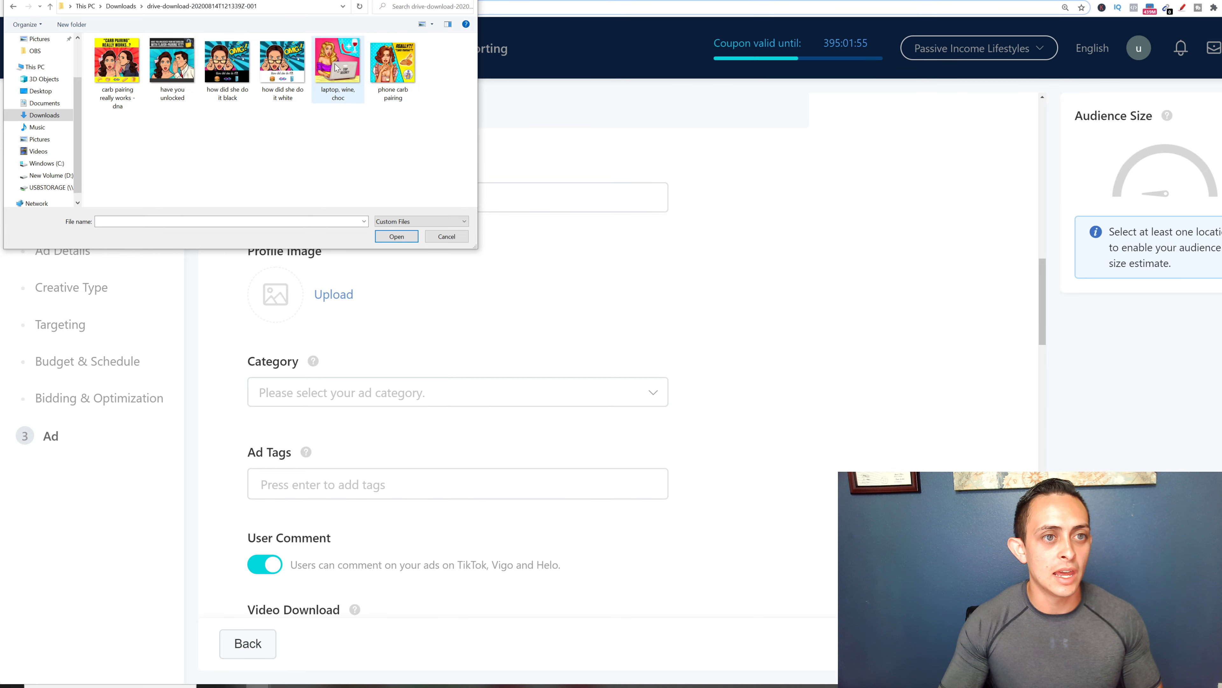
double_click(395, 65)
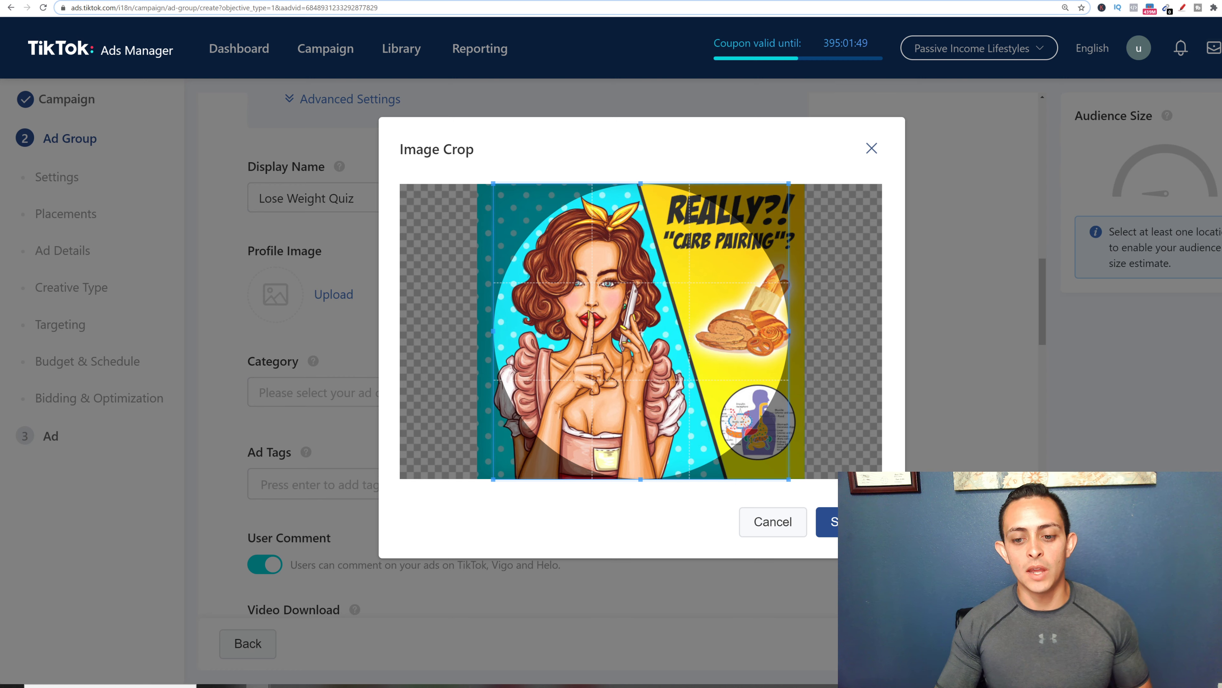
click(829, 521)
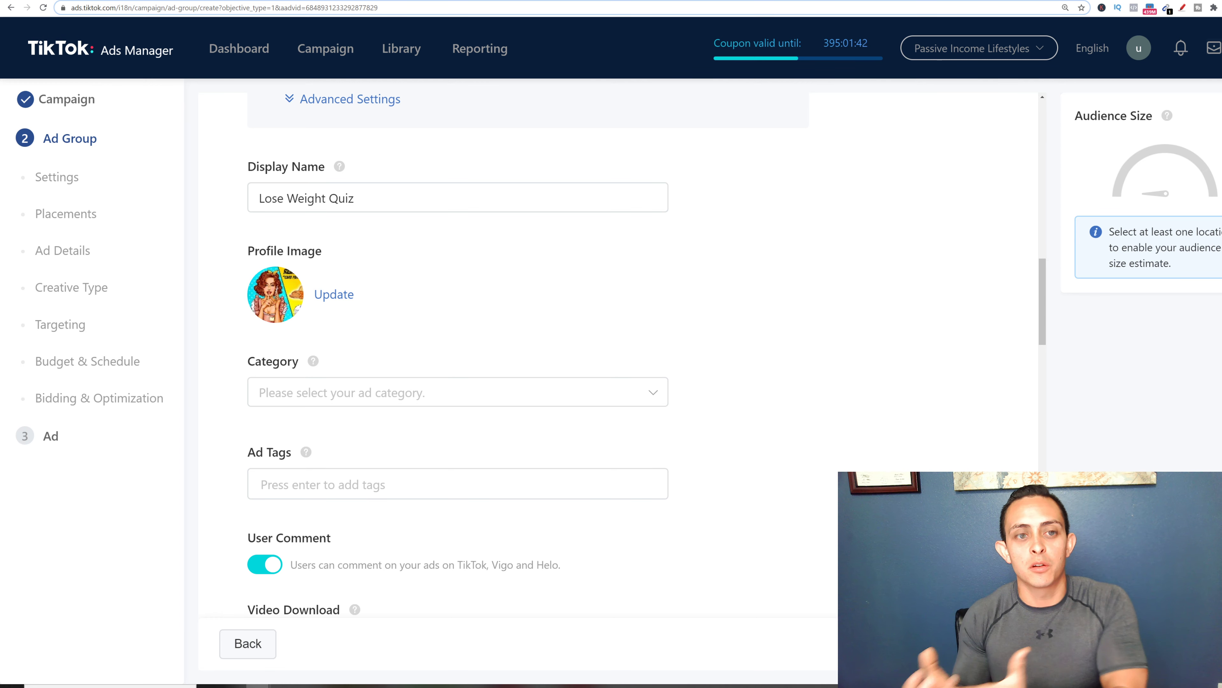
Set the ad category to Food & Drink / Organic Food
scroll(647, 437, down, 1)
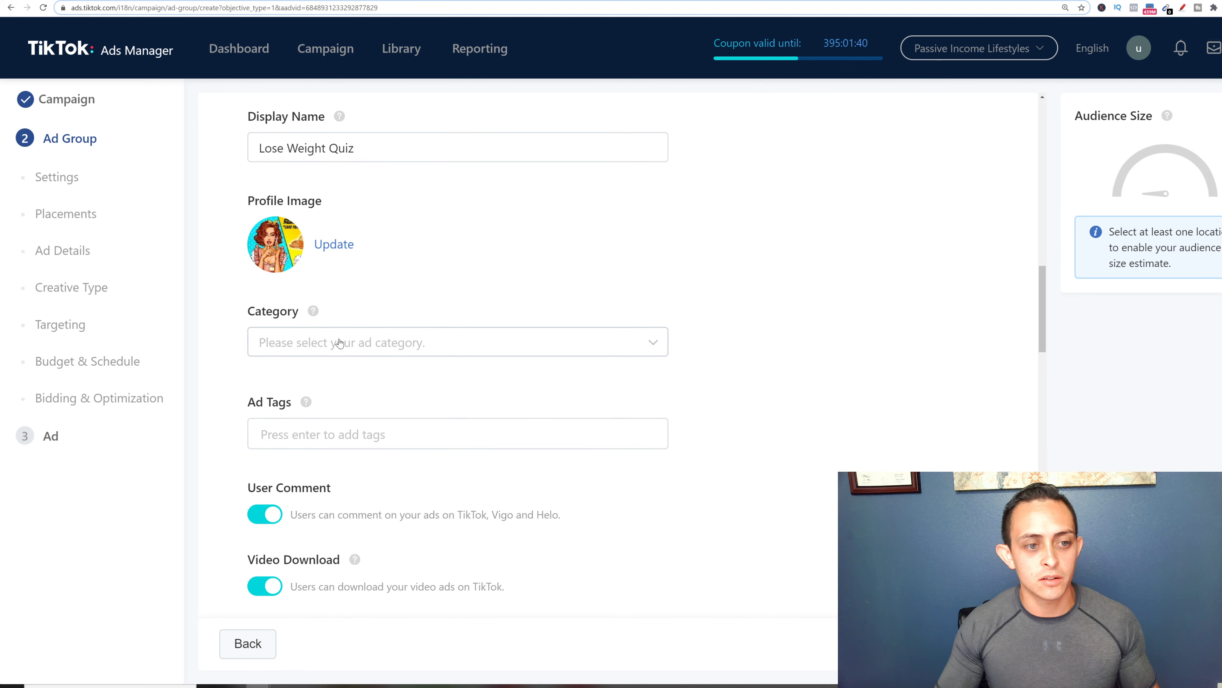
click(350, 351)
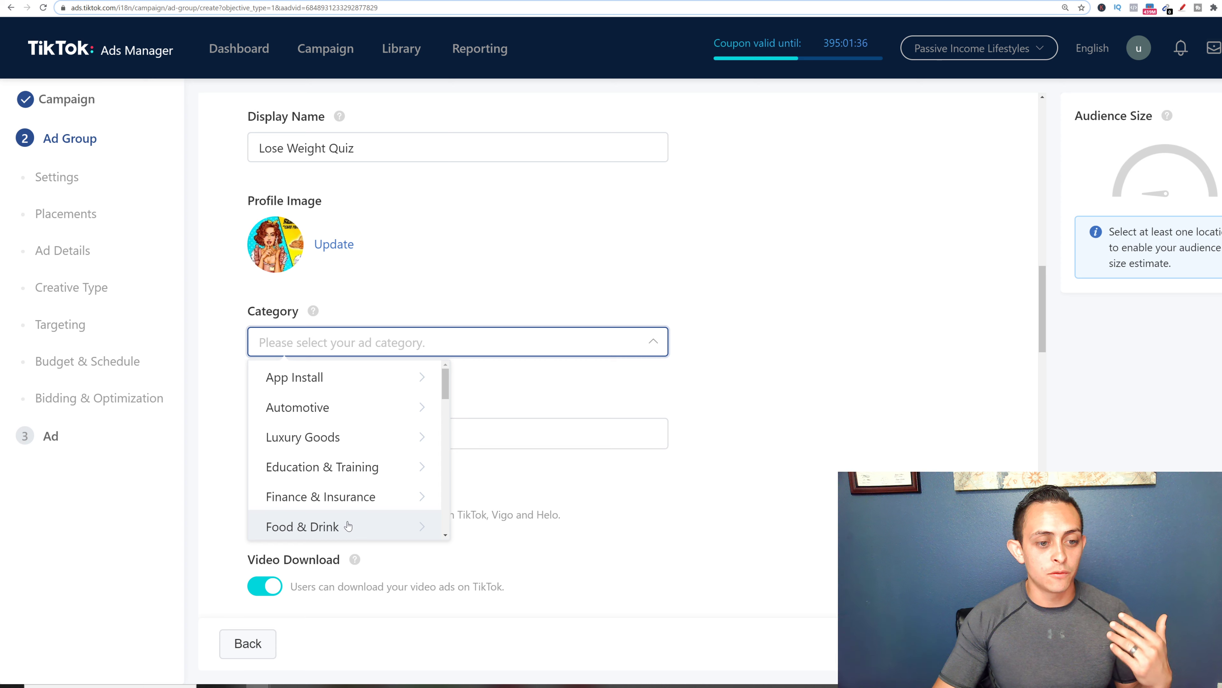
scroll(352, 500, down, 6)
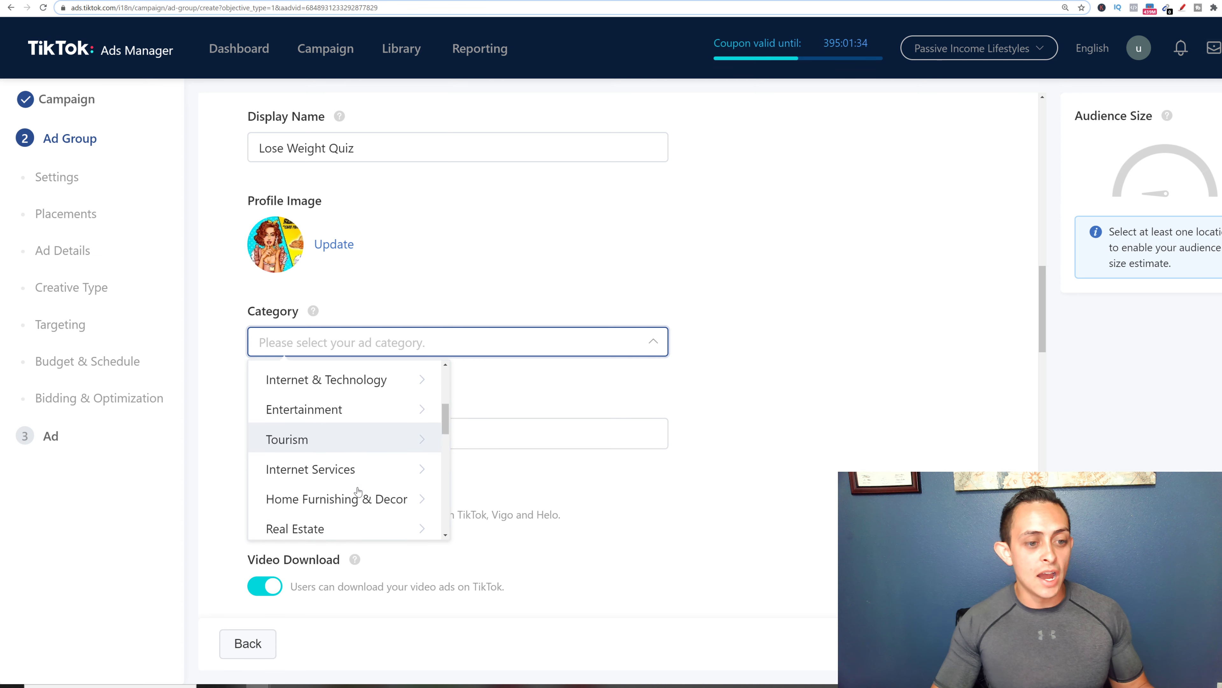
scroll(361, 484, down, 3)
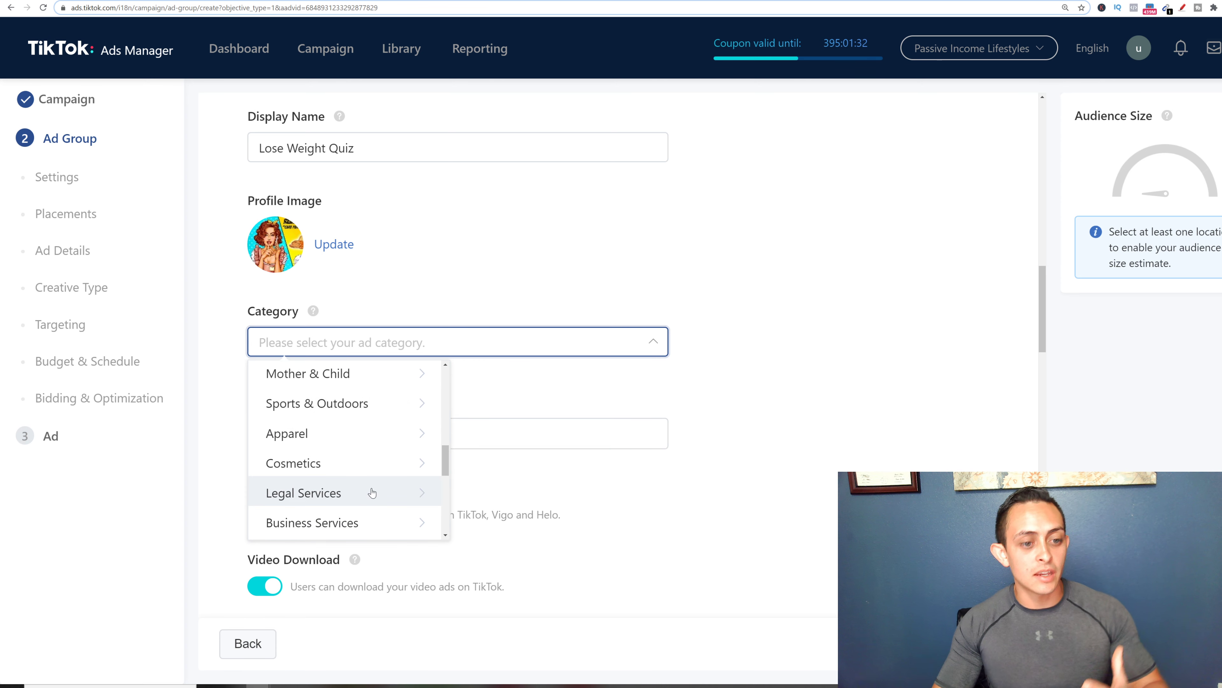
scroll(361, 482, down, 4)
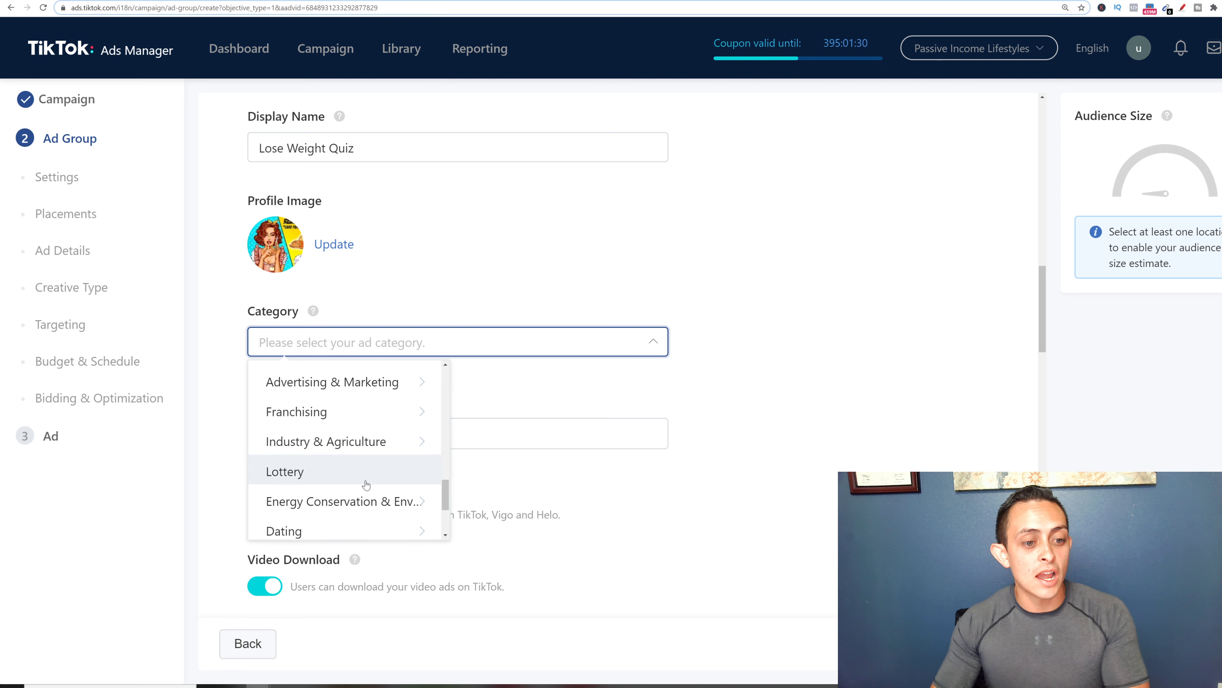
scroll(372, 501, down, 3)
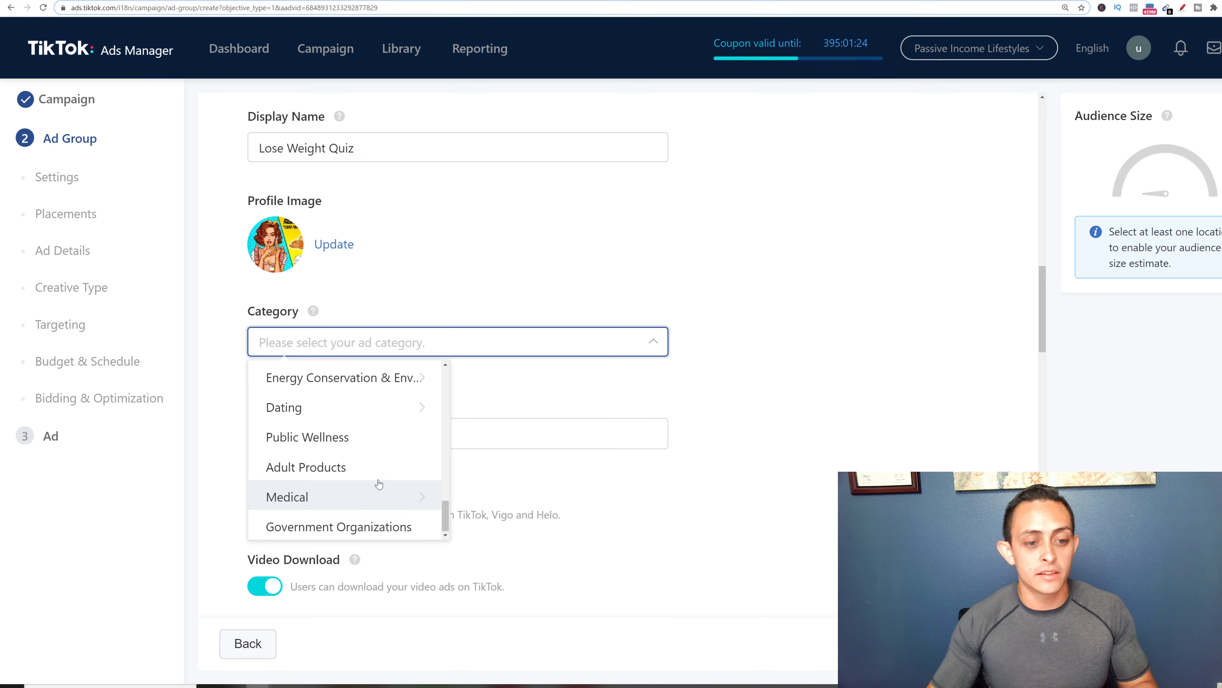
scroll(385, 472, up, 3)
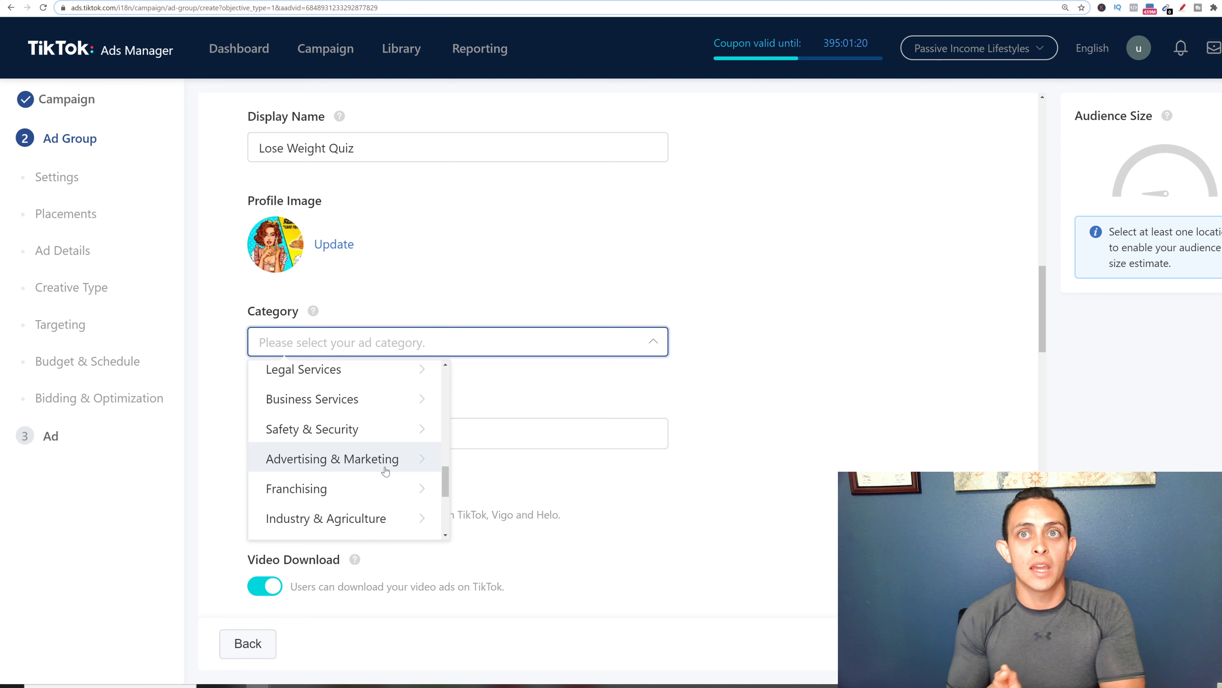
scroll(383, 471, up, 10)
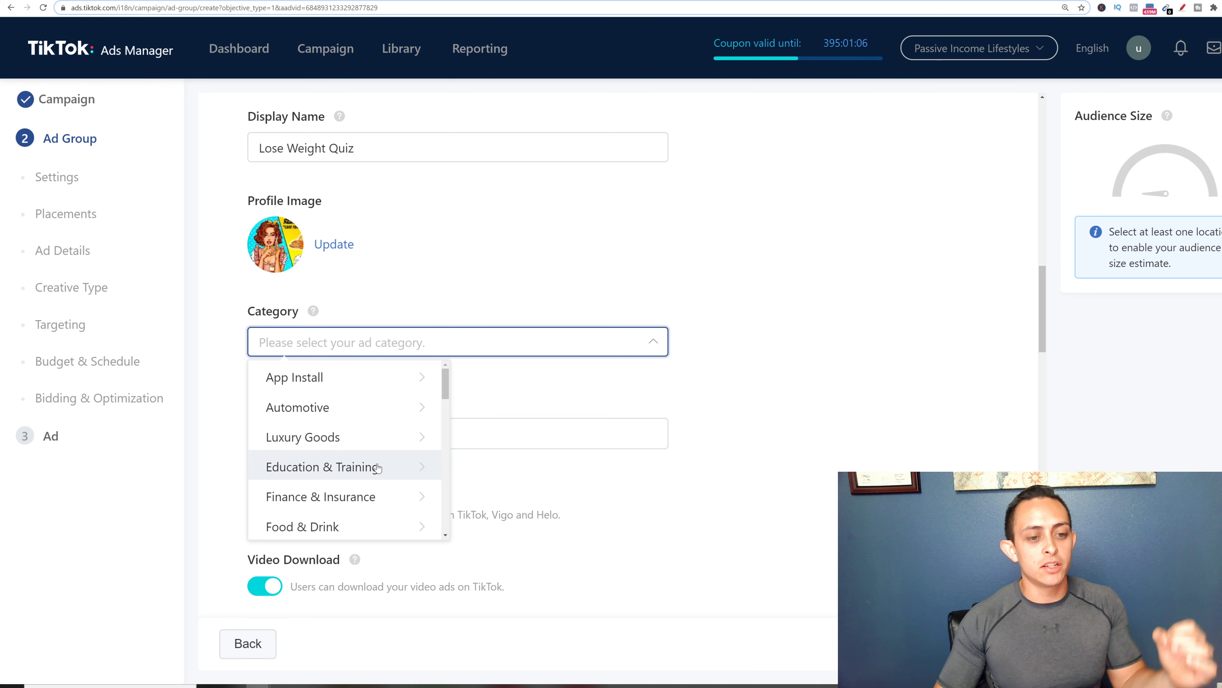
click(344, 526)
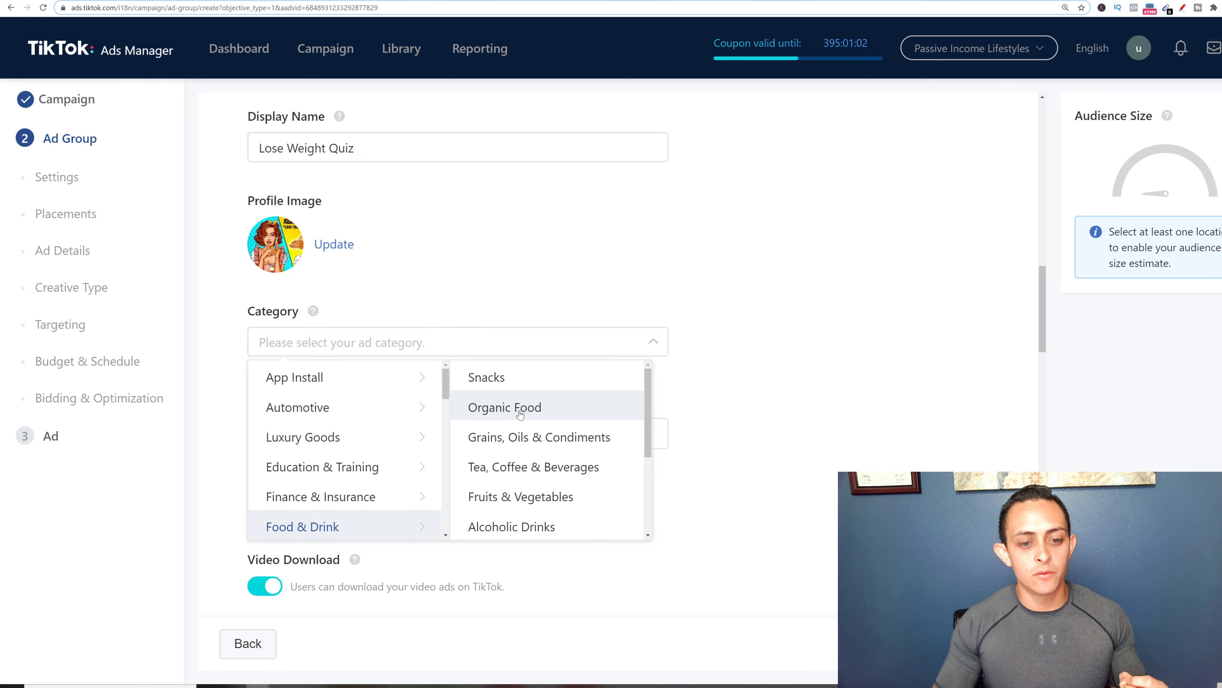
key(Return)
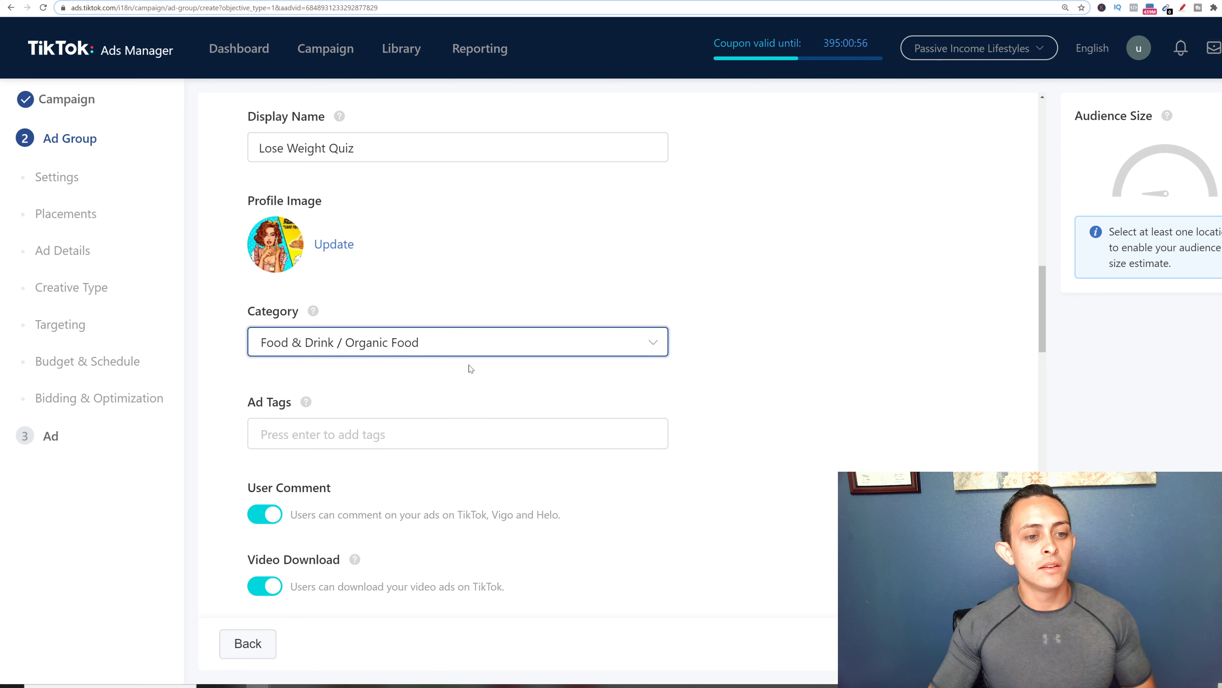
Add the ad tags "weight loss", "womens weight loss" and "losing weight"
click(346, 437)
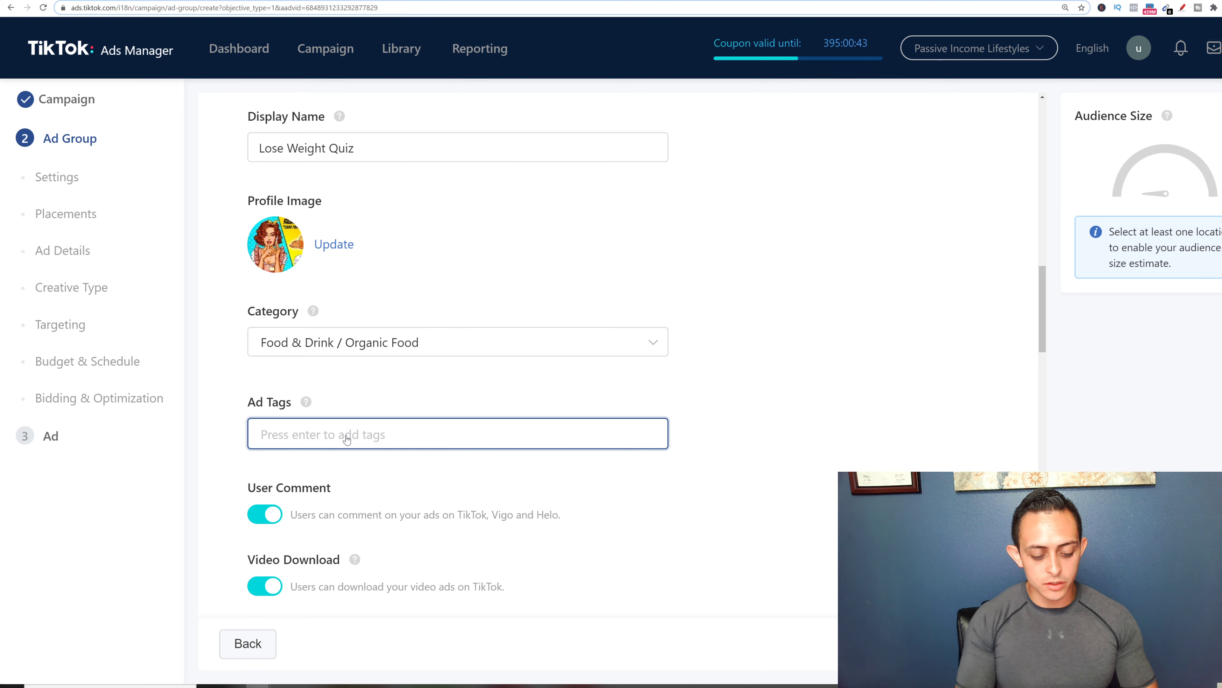
text(wei)
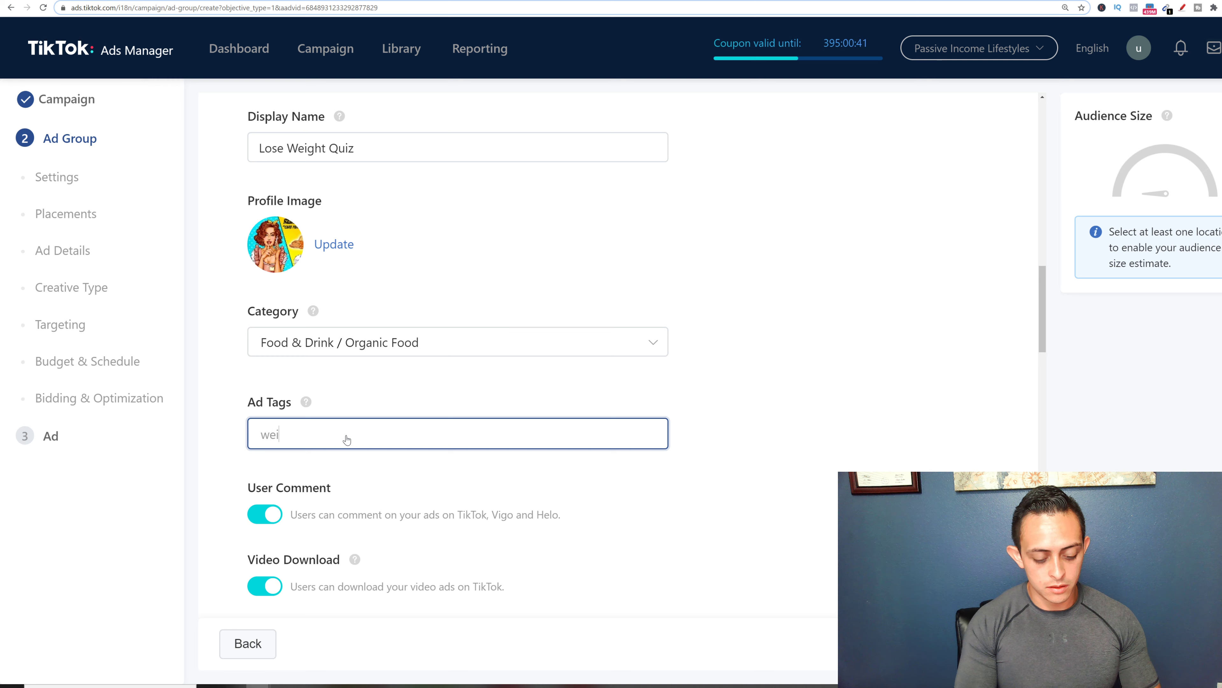
text(ght loss)
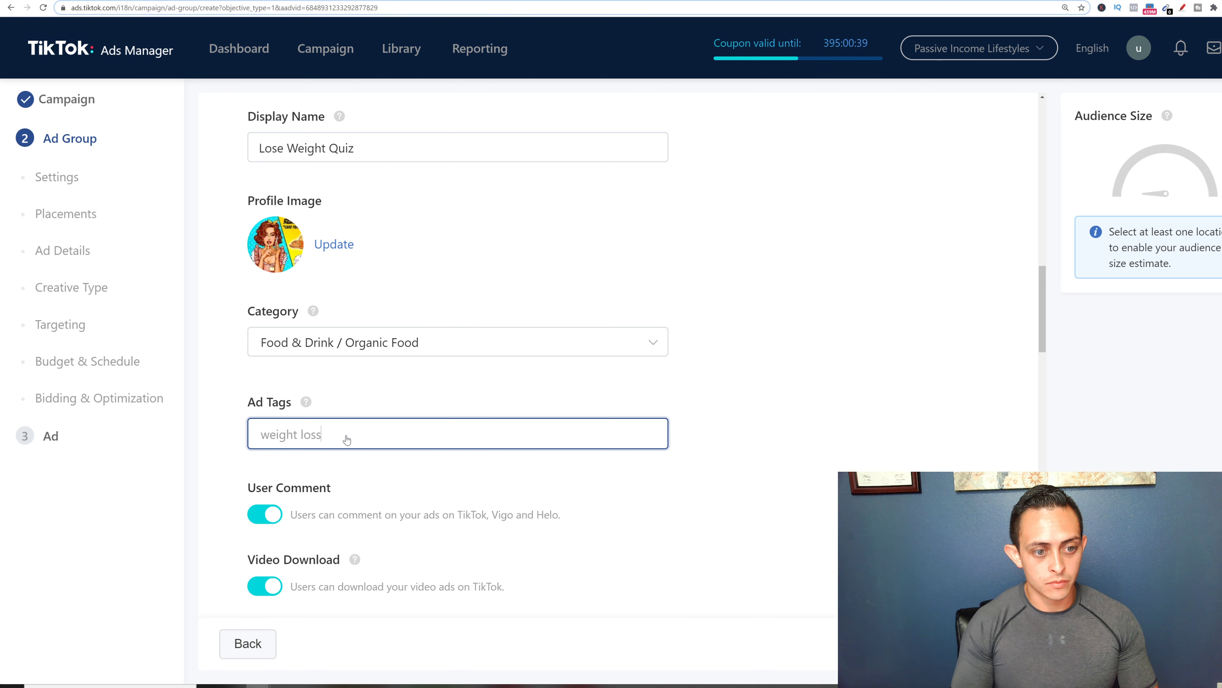
key(Return)
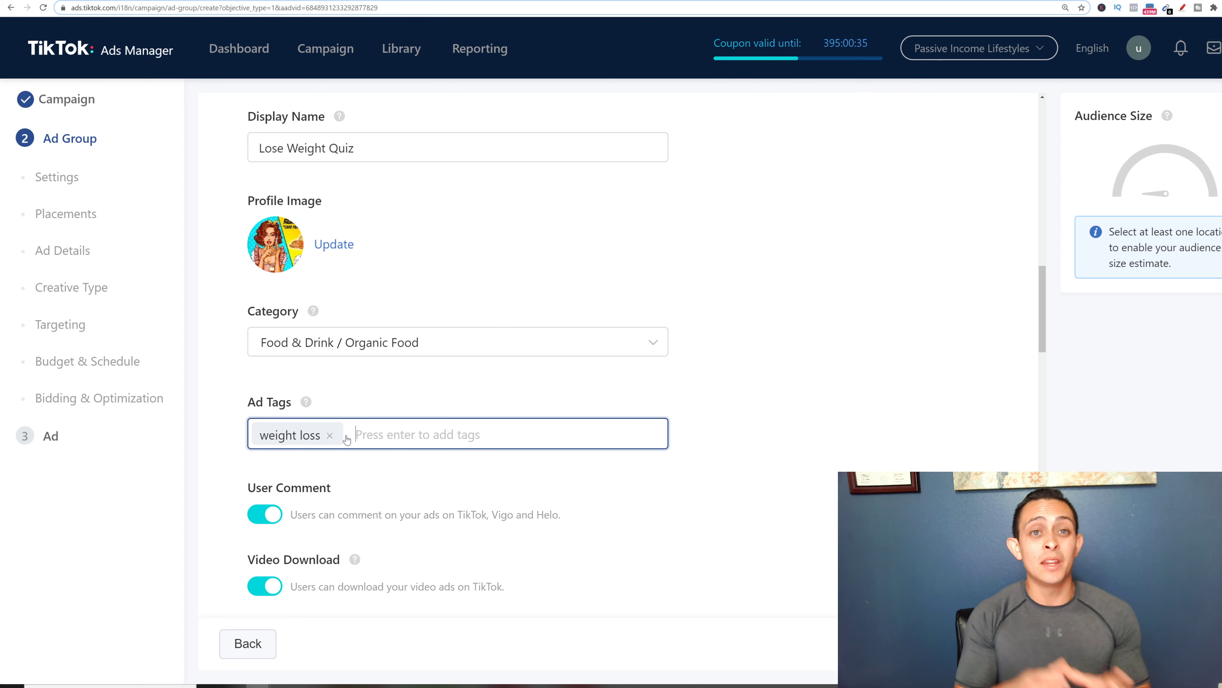
text(wo)
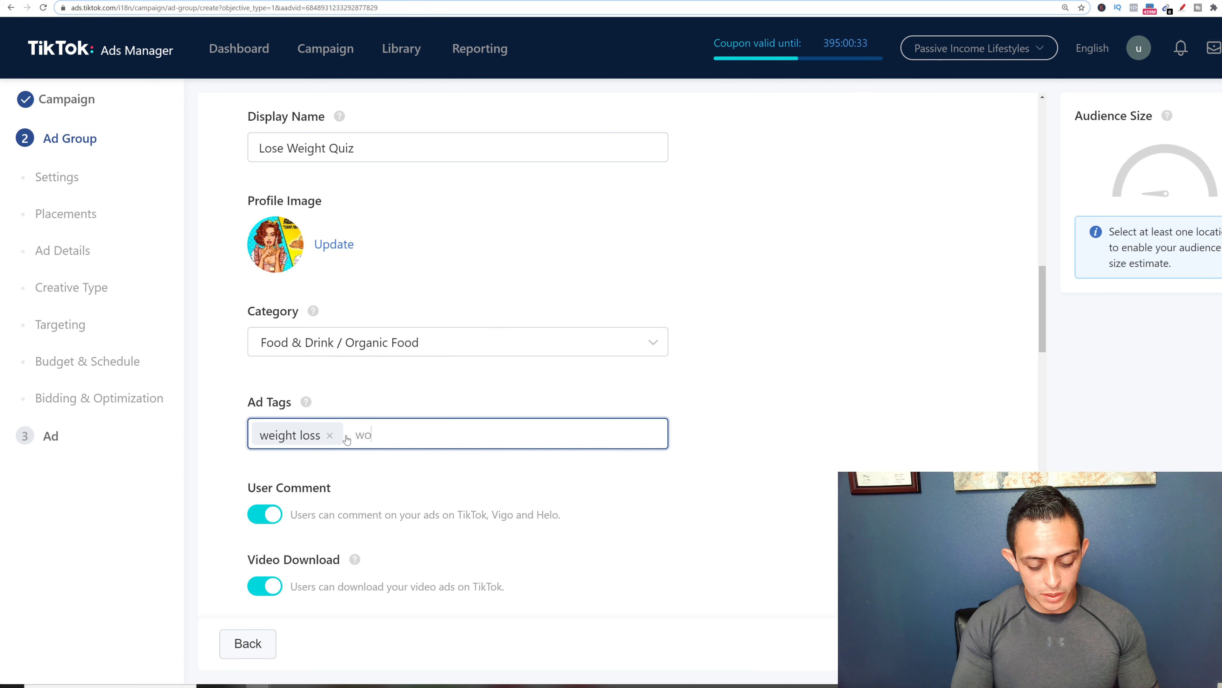
text(mens weight )
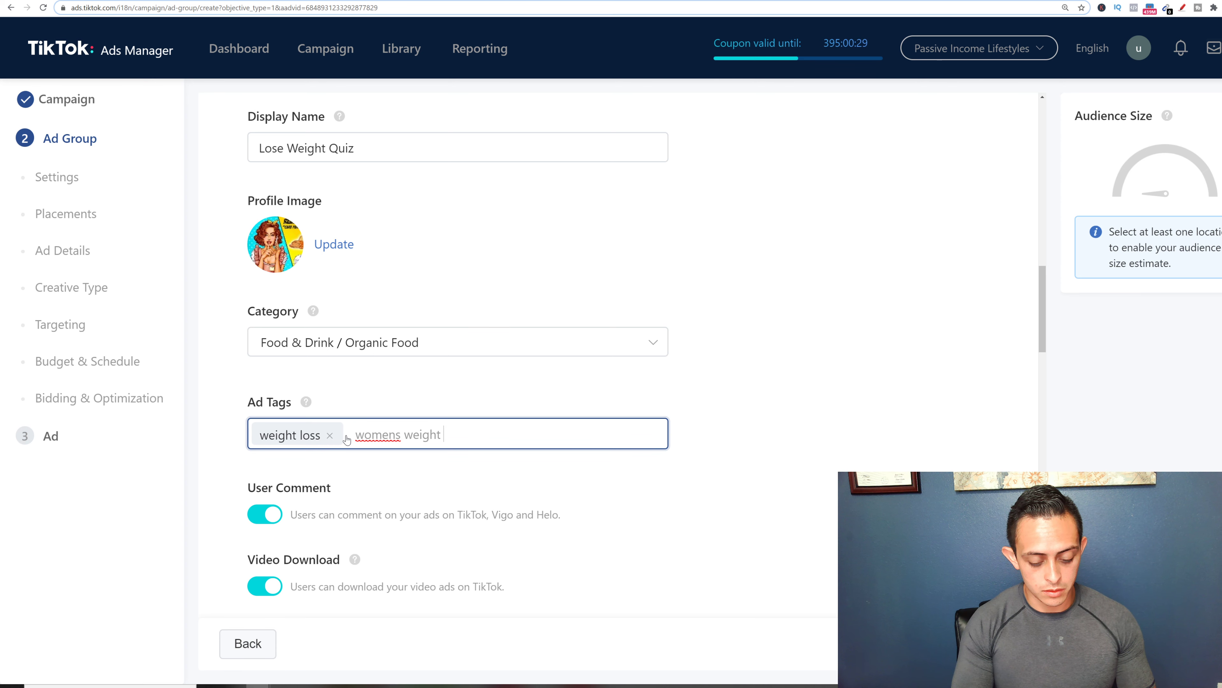
text(;lloss)
key(Return)
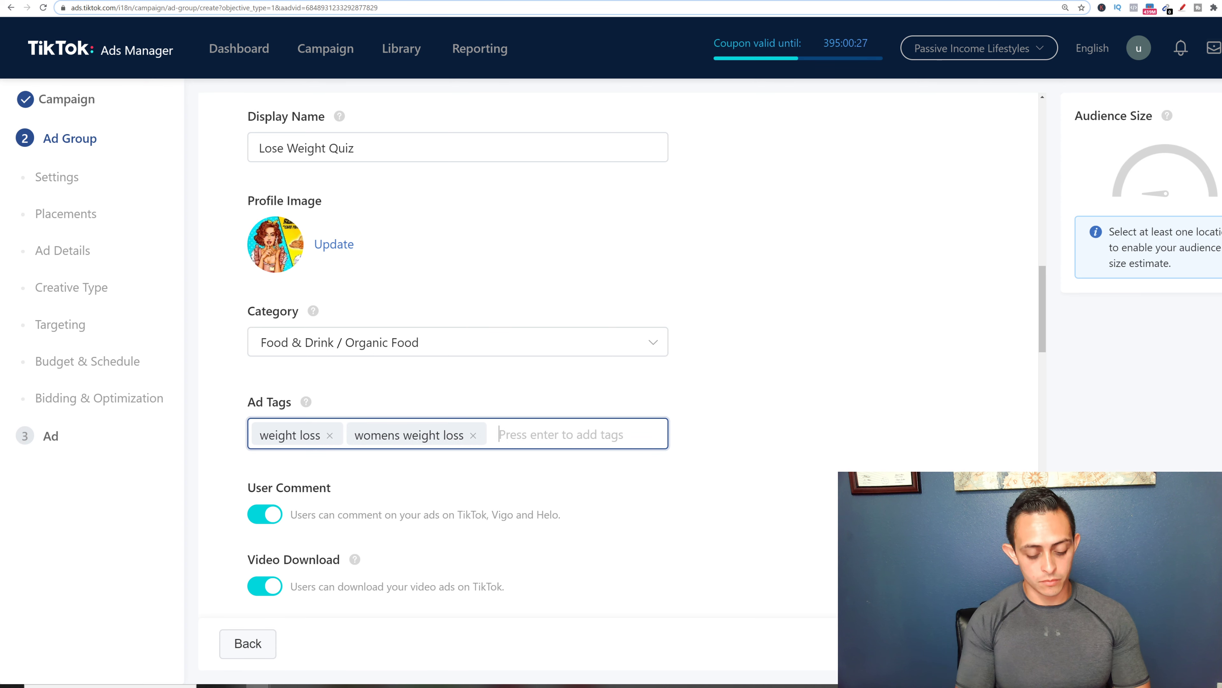
text(losing )
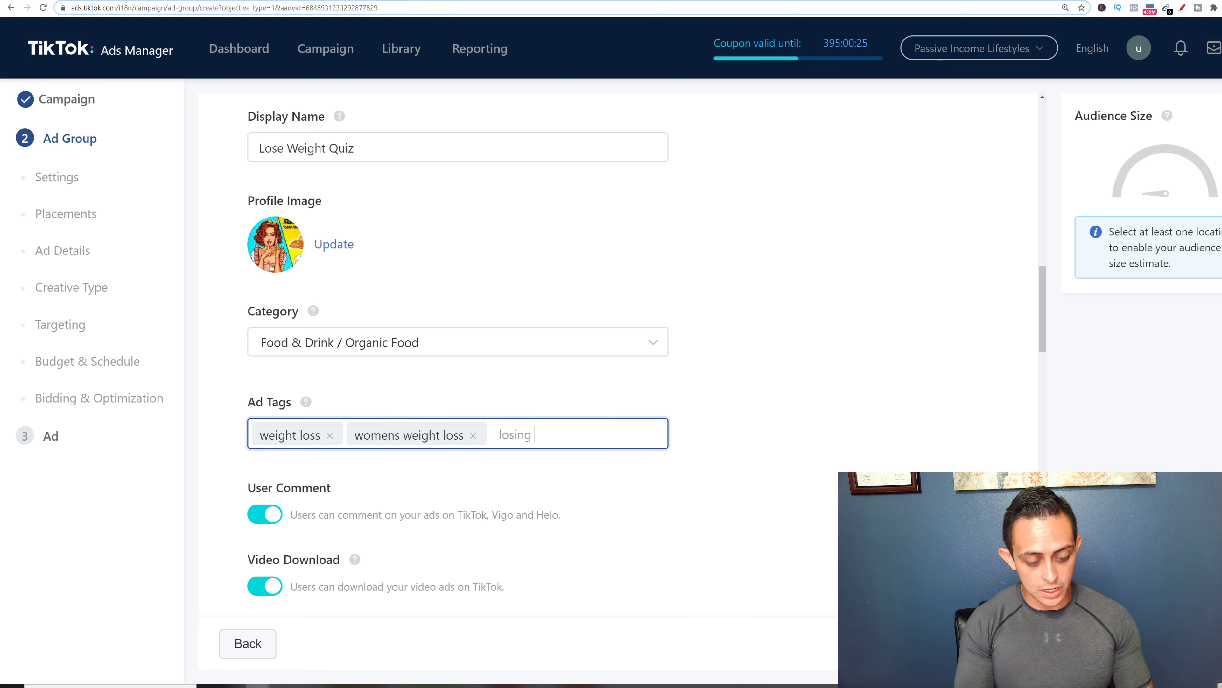
text(weight)
key(Return)
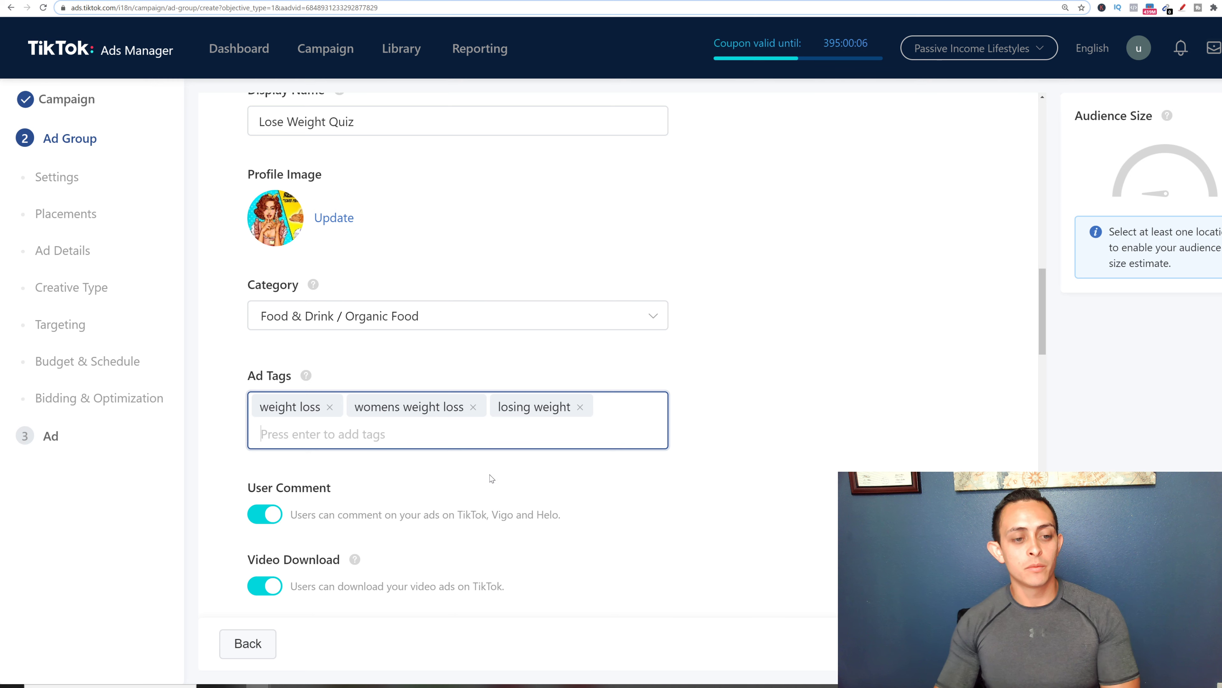
Turn off video download so that users cannot download the video ads on TikTok
scroll(477, 475, down, 2)
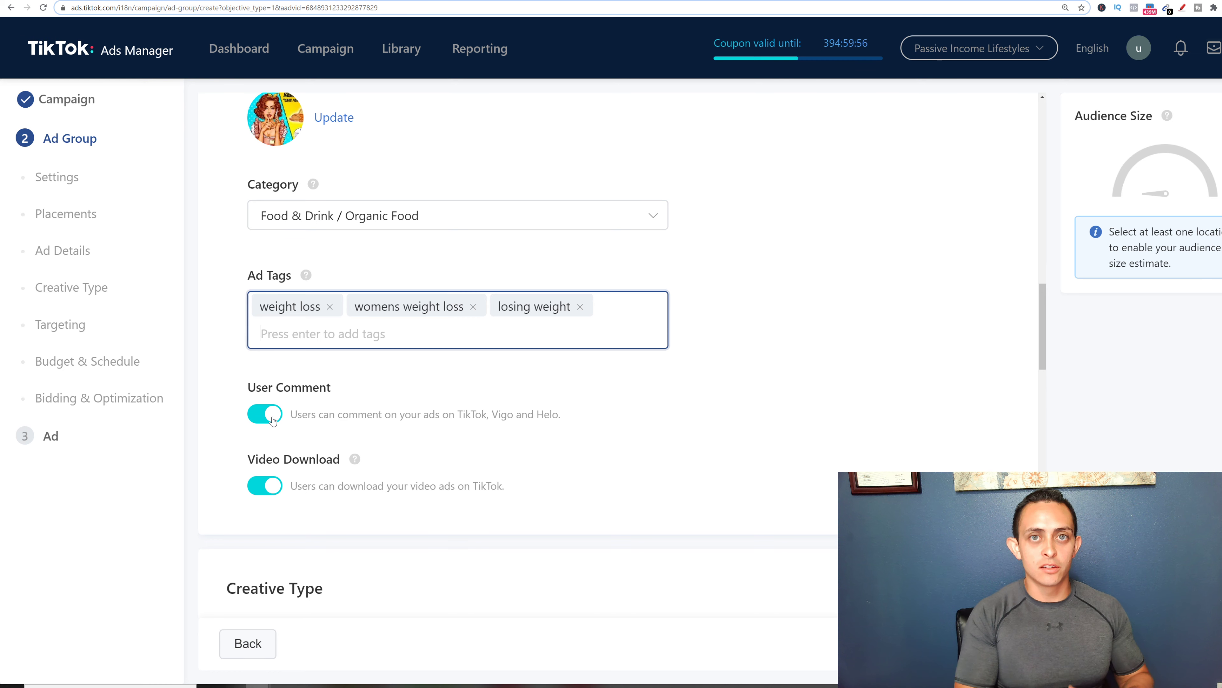
click(274, 487)
Set the target location in the ad group's demographics to United States
scroll(333, 499, down, 5)
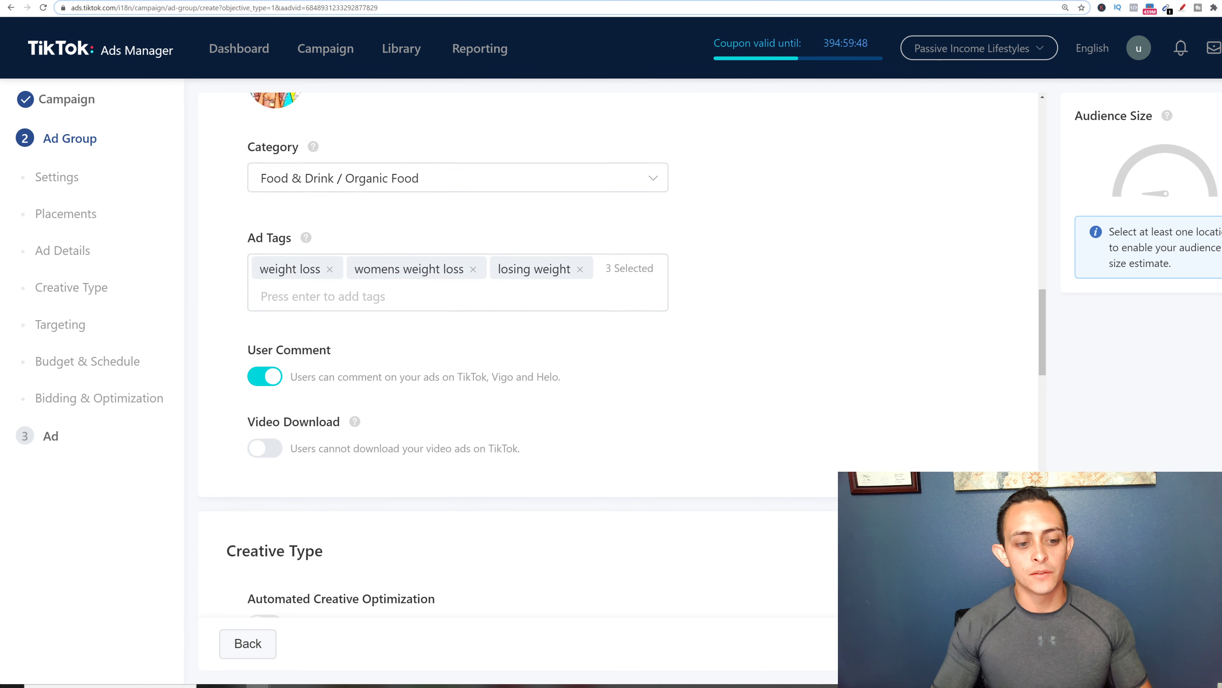
scroll(618, 337, down, 3)
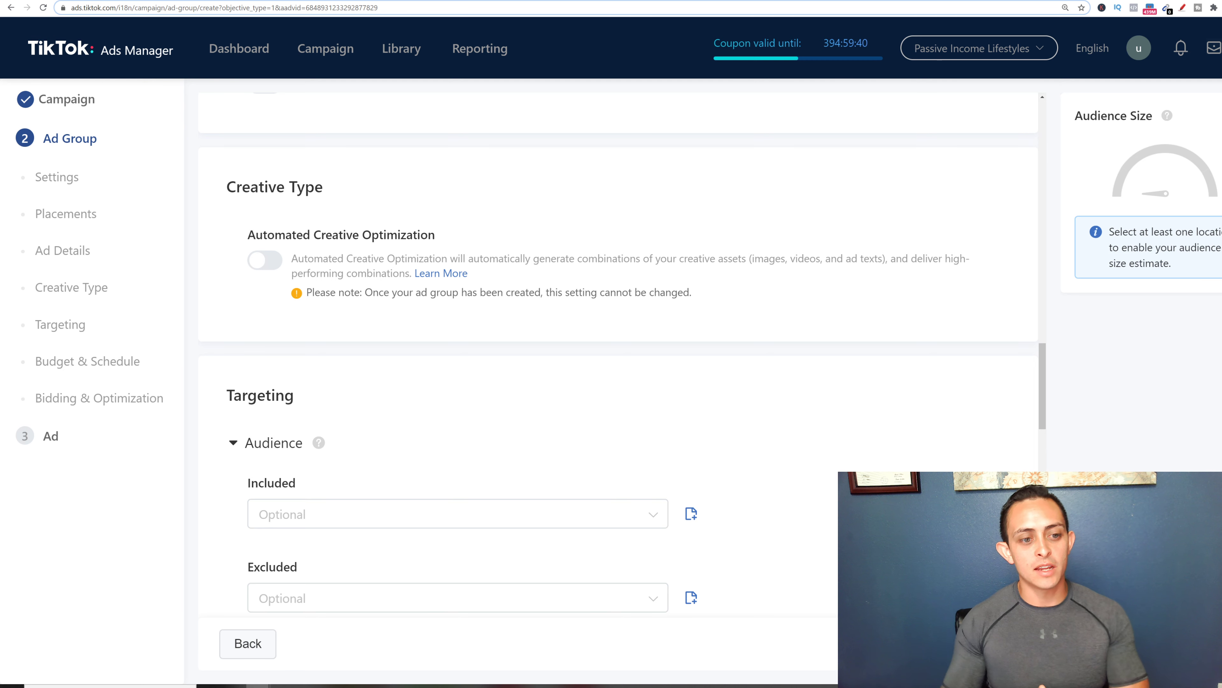
scroll(390, 321, down, 5)
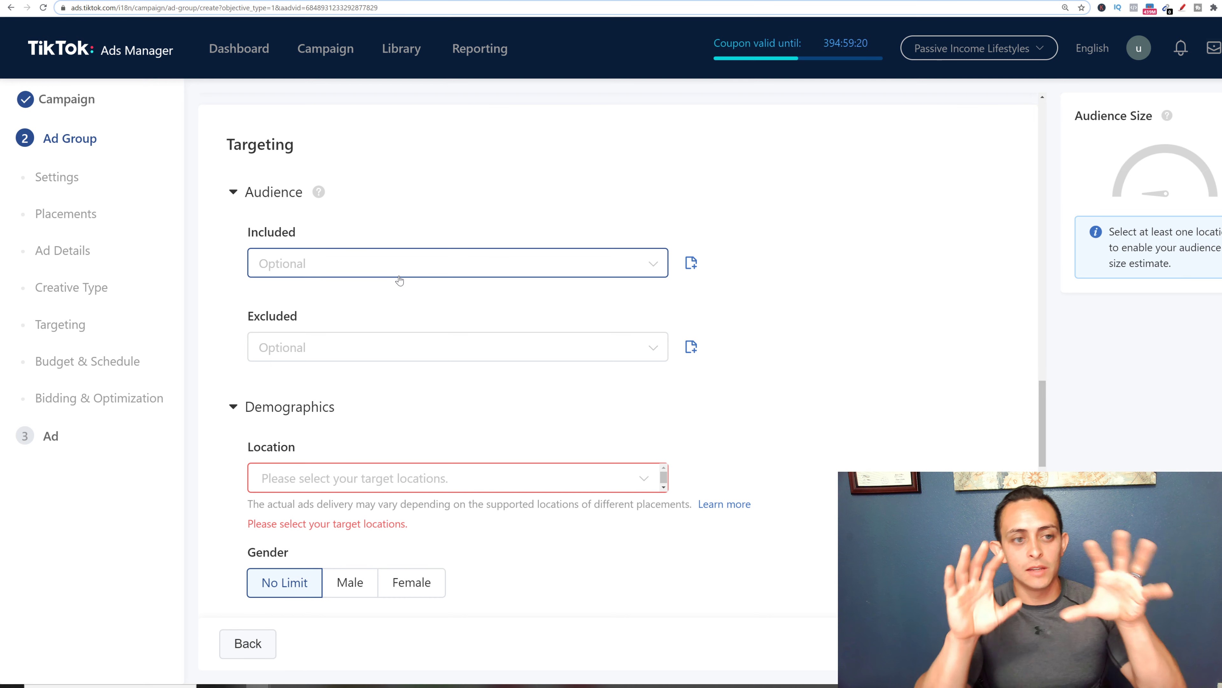
scroll(400, 280, down, 3)
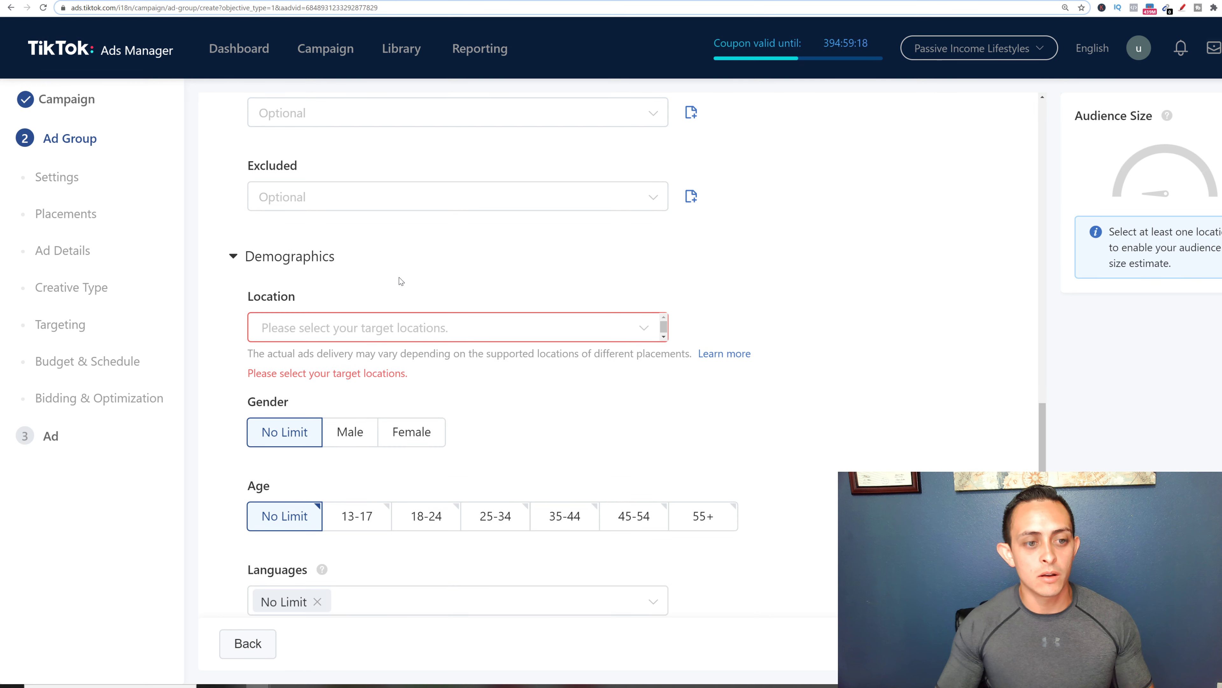
click(331, 329)
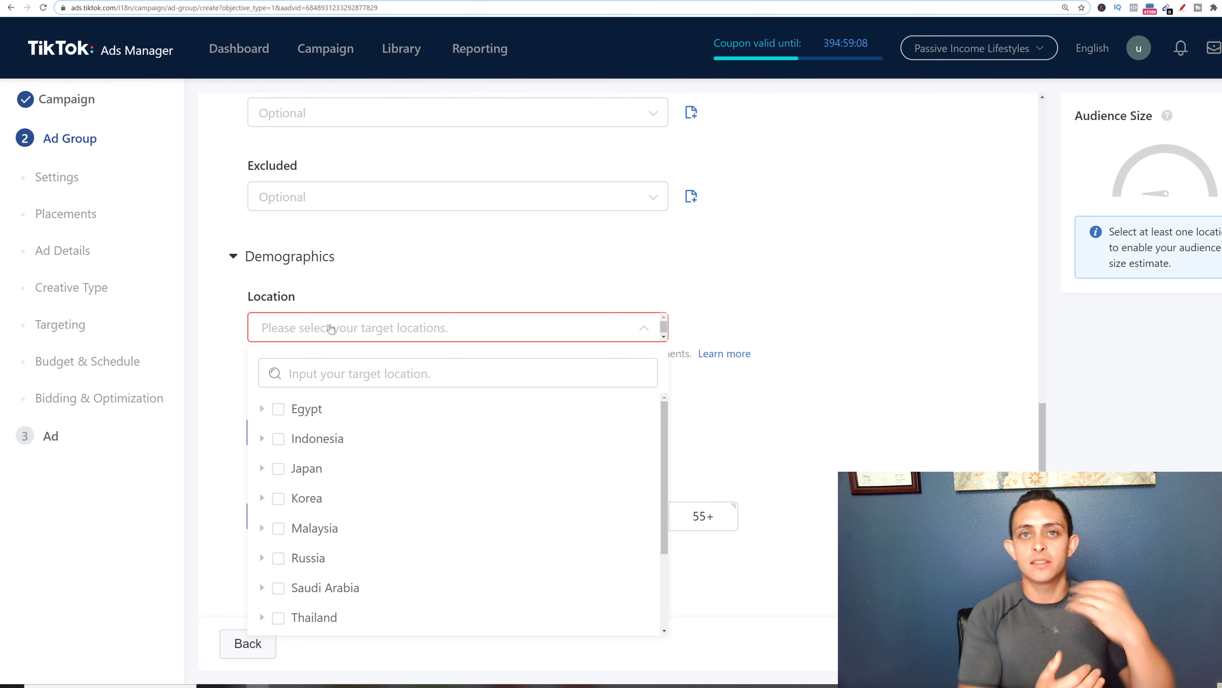
scroll(431, 443, down, 3)
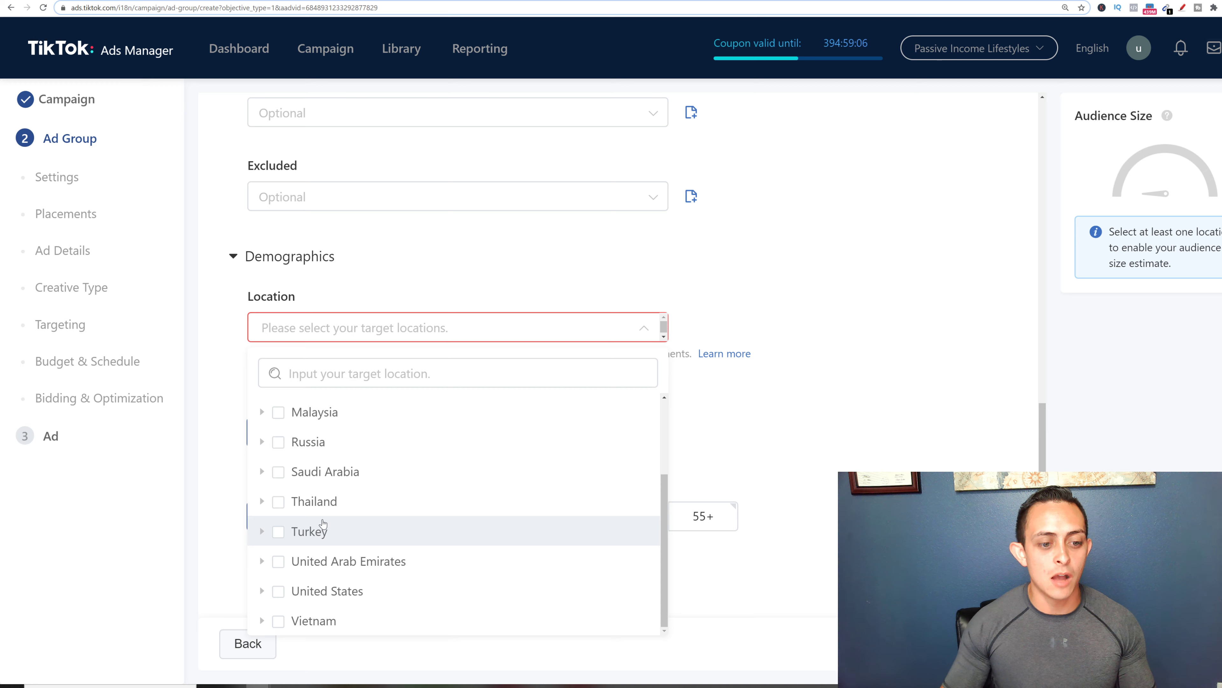
click(335, 598)
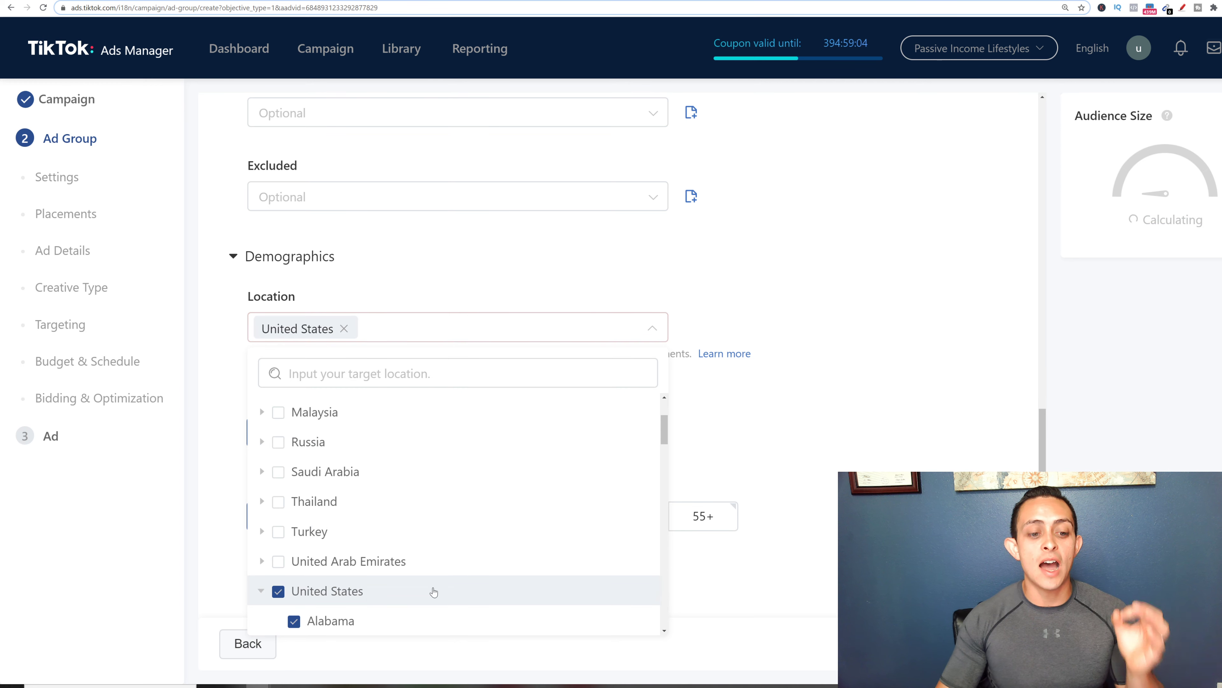
scroll(660, 508, down, 3)
scroll(851, 423, down, 2)
click(852, 424)
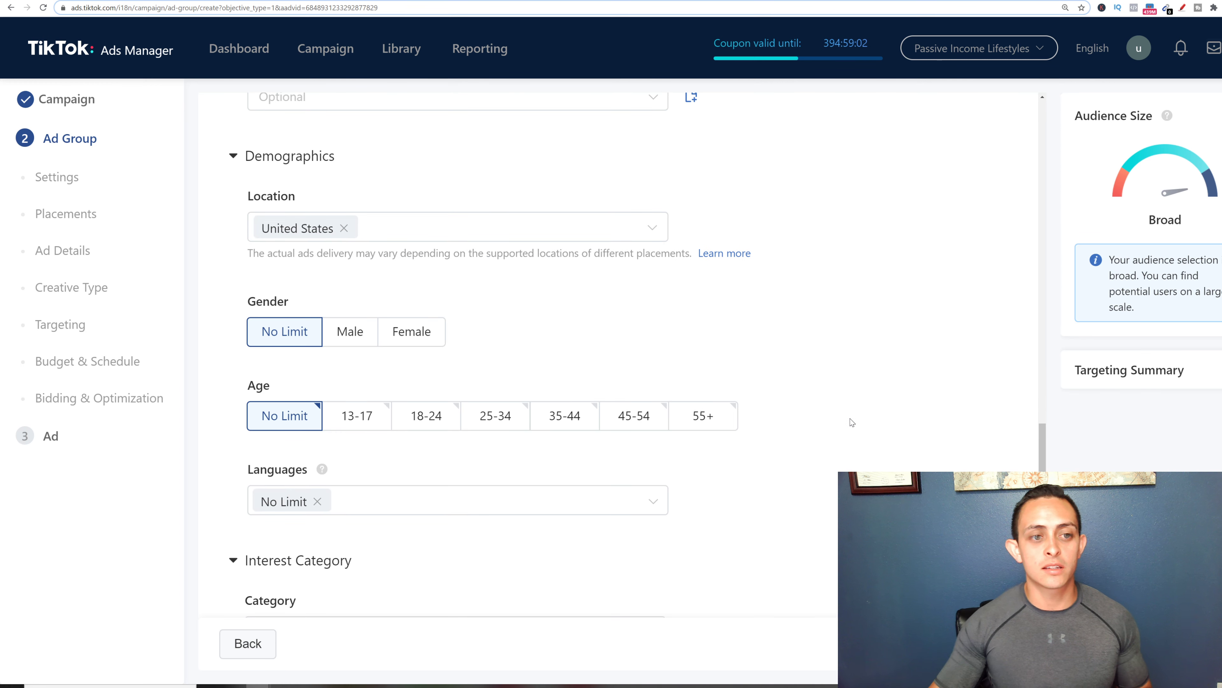
Limit the targeting to the Female gender and the age groups 35-44, 45-54 and 55+
click(402, 341)
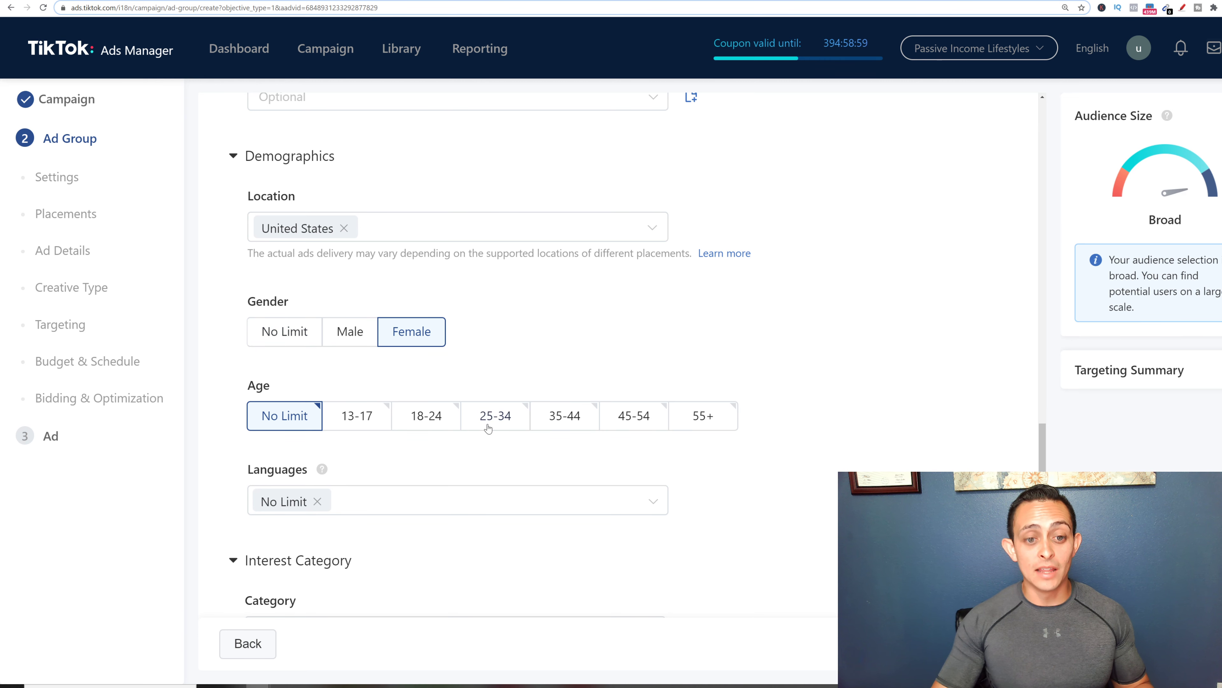
click(562, 423)
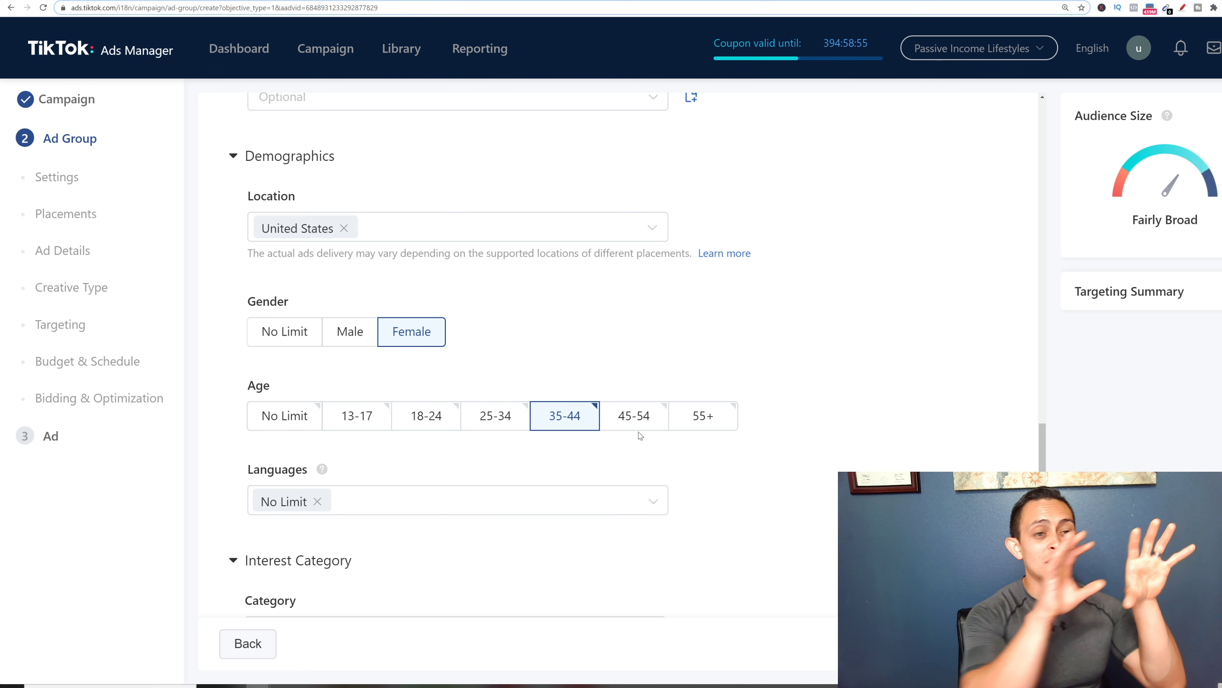
click(631, 416)
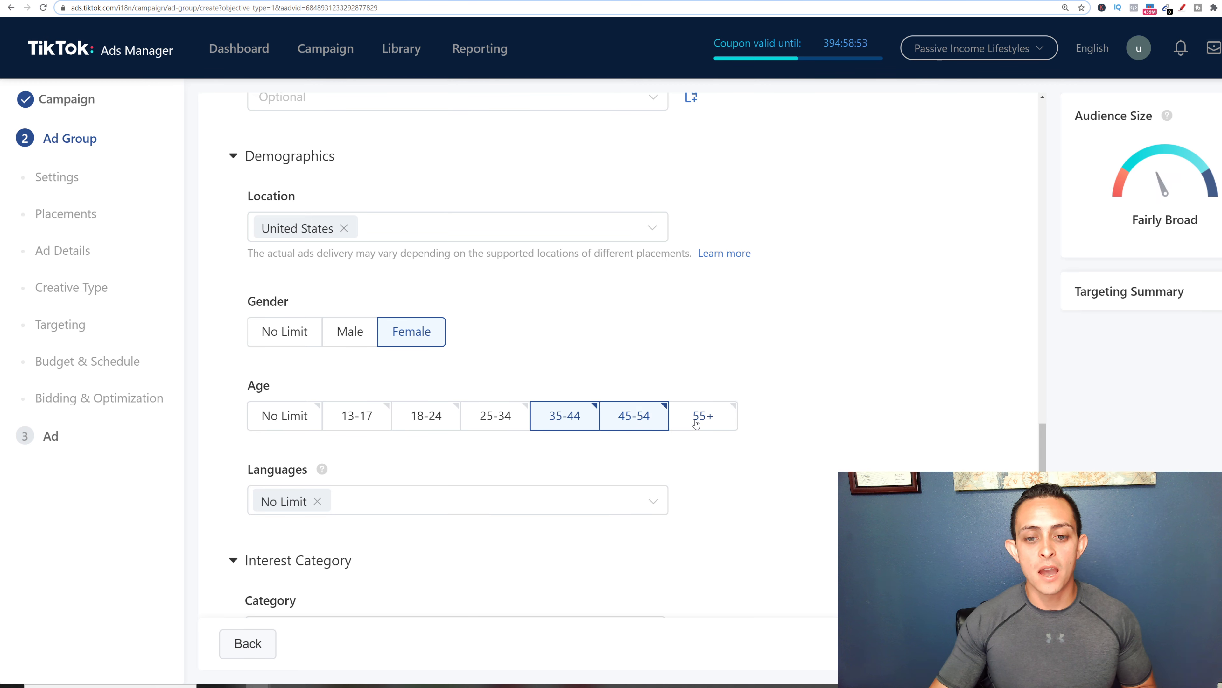
click(697, 422)
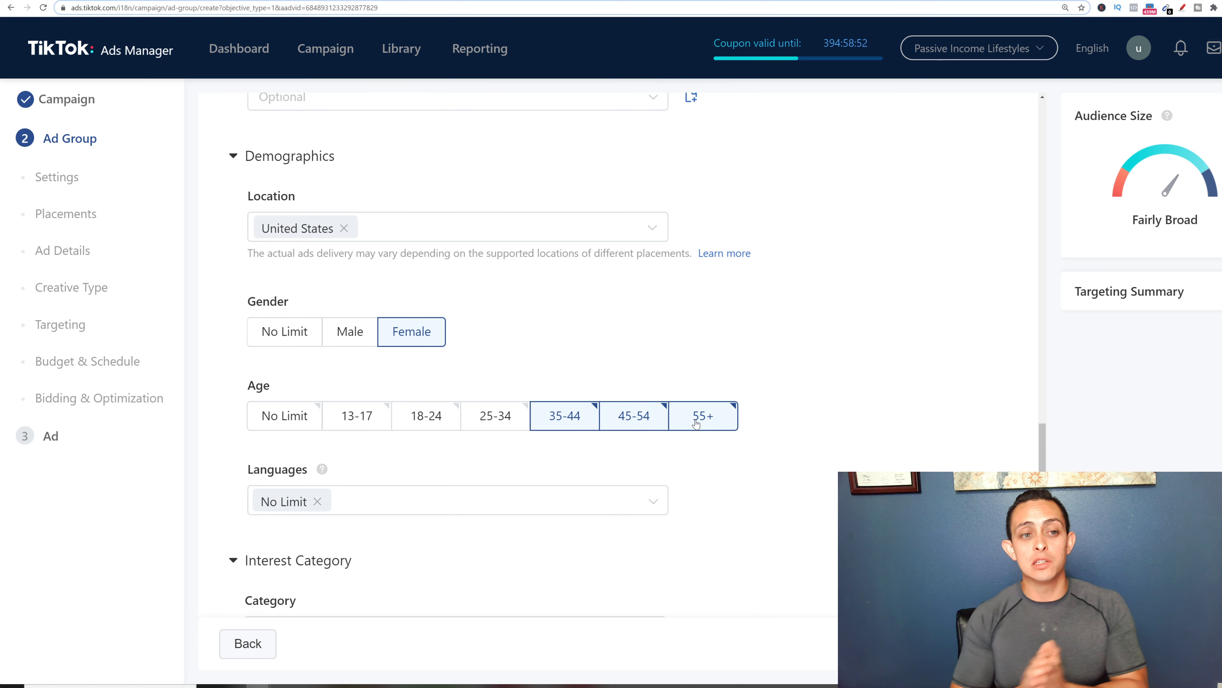
Replace the No Limit language targeting with English
scroll(696, 422, down, 4)
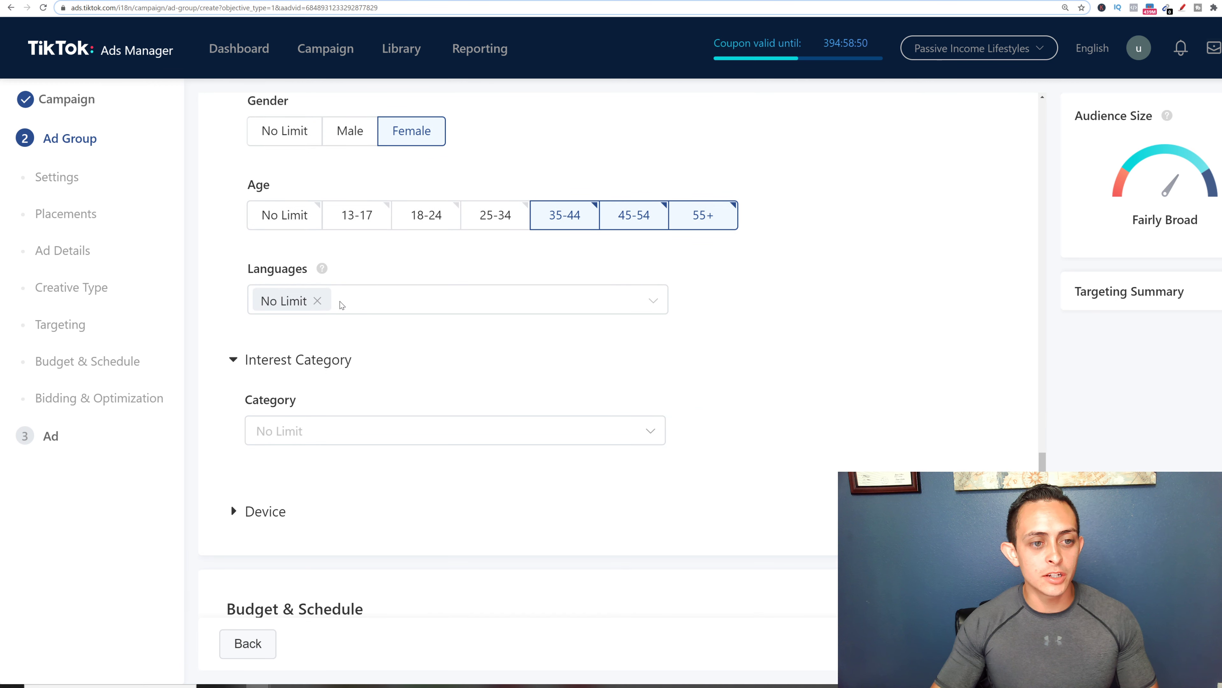
click(317, 302)
click(315, 303)
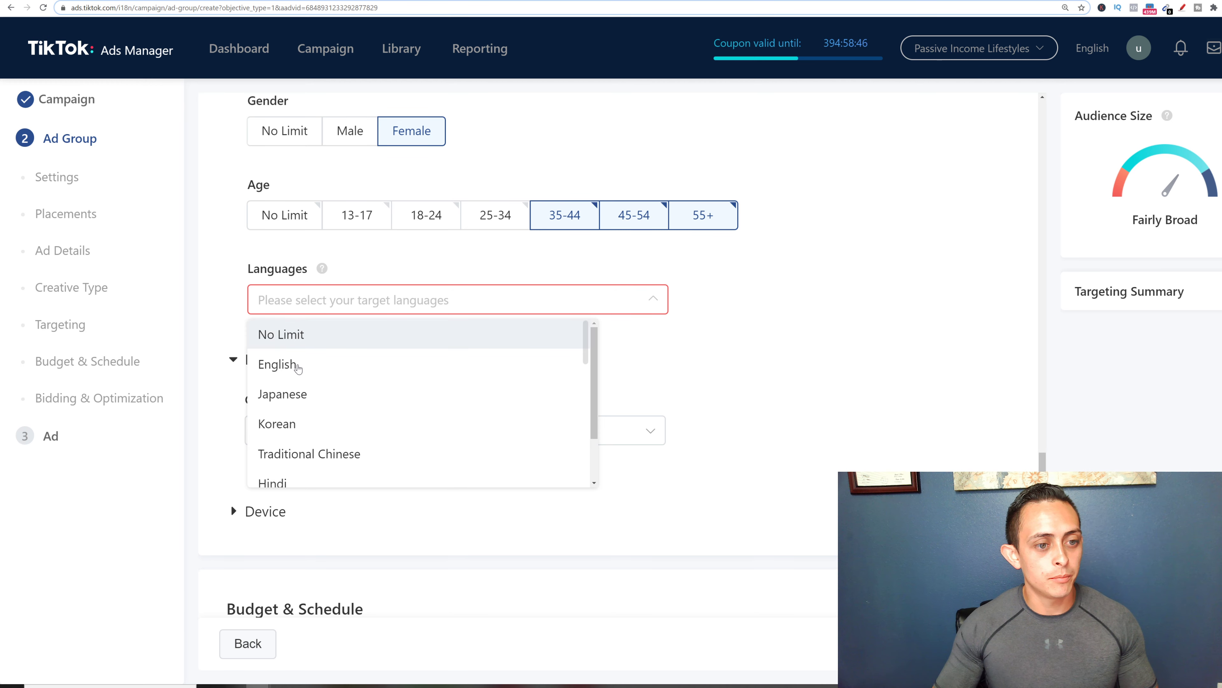
click(312, 369)
click(681, 363)
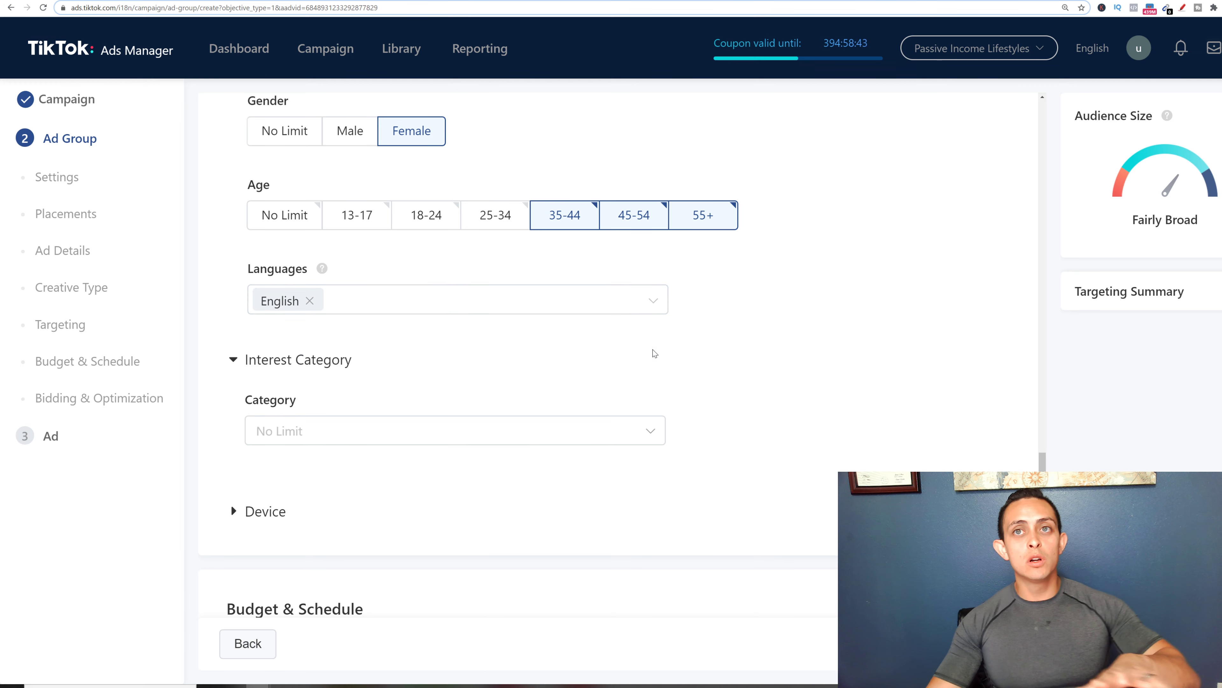
Review the ad group's ad tags, audience targeting, budget and schedule, and bidding settings
scroll(649, 337, up, 15)
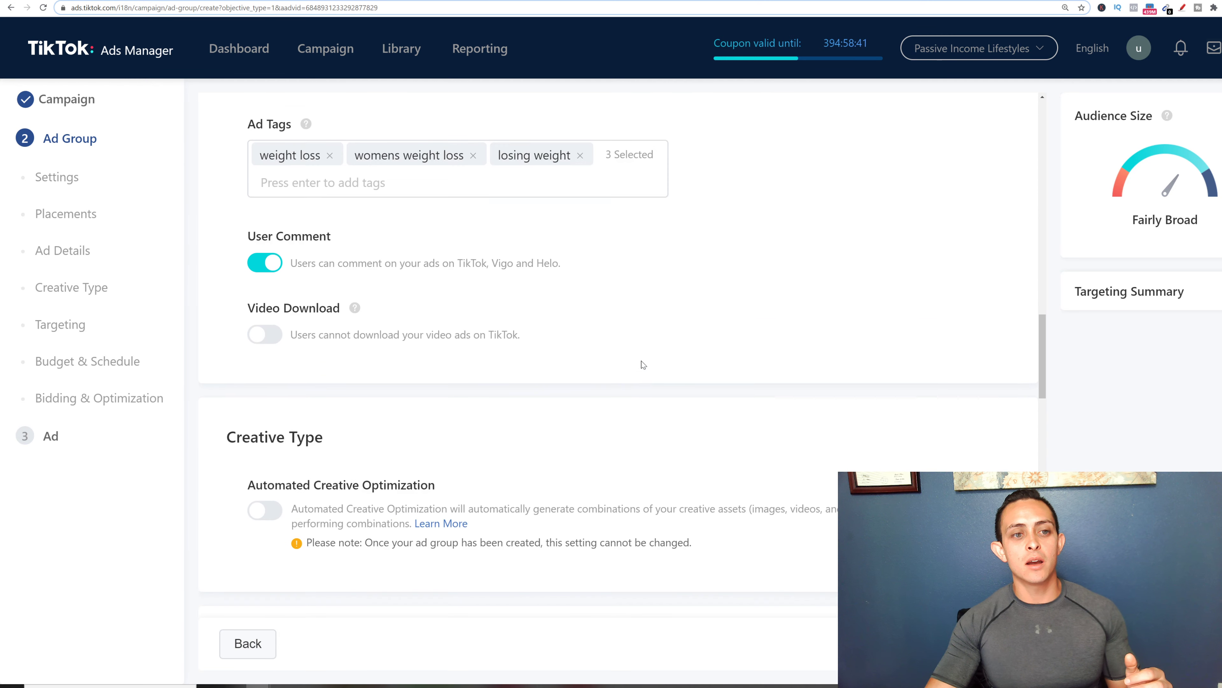
click(322, 434)
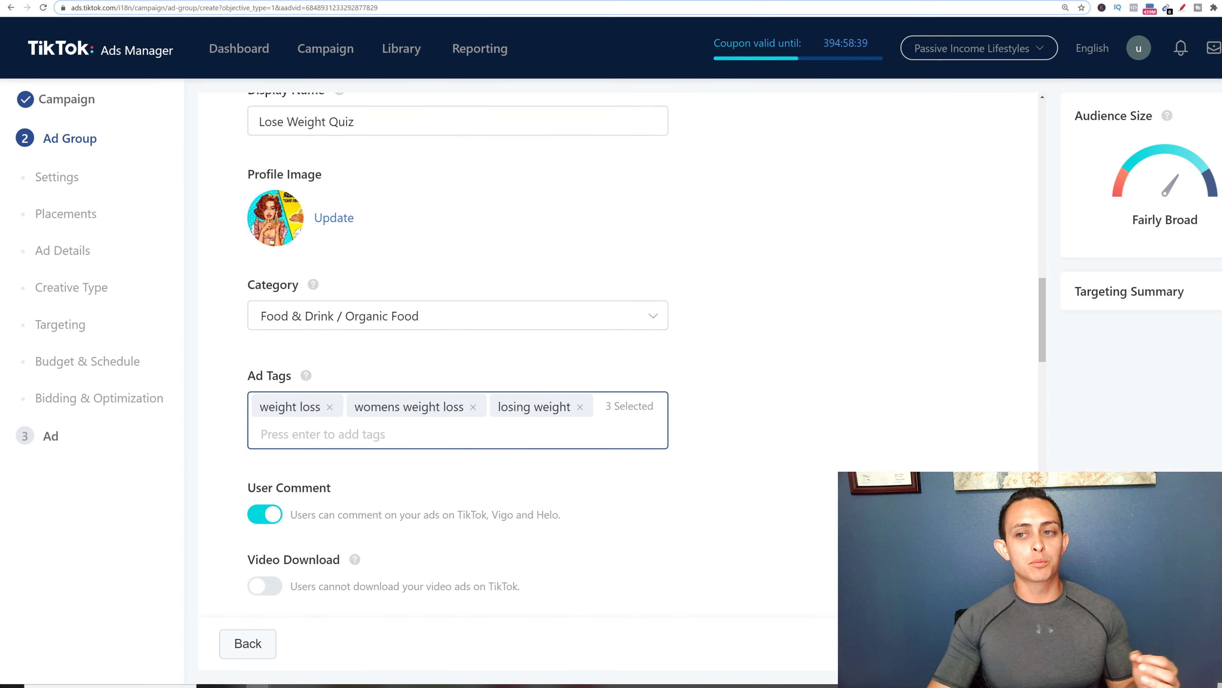
key(ctrl+plus)
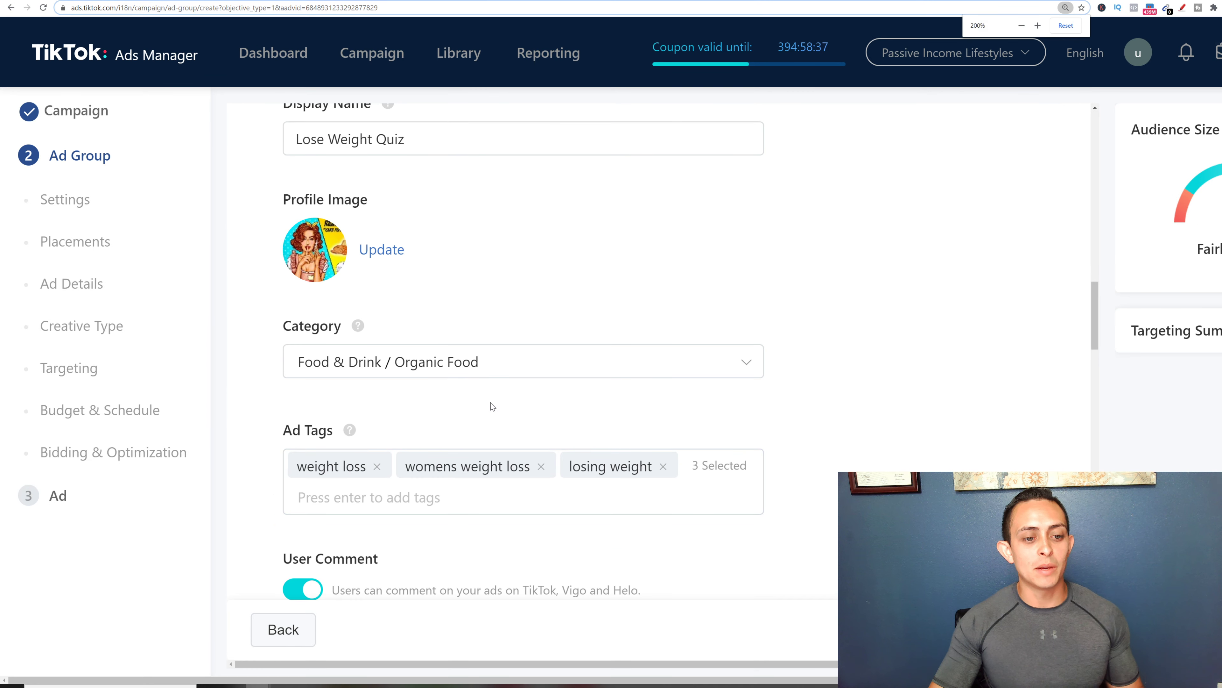
scroll(435, 375, down, 3)
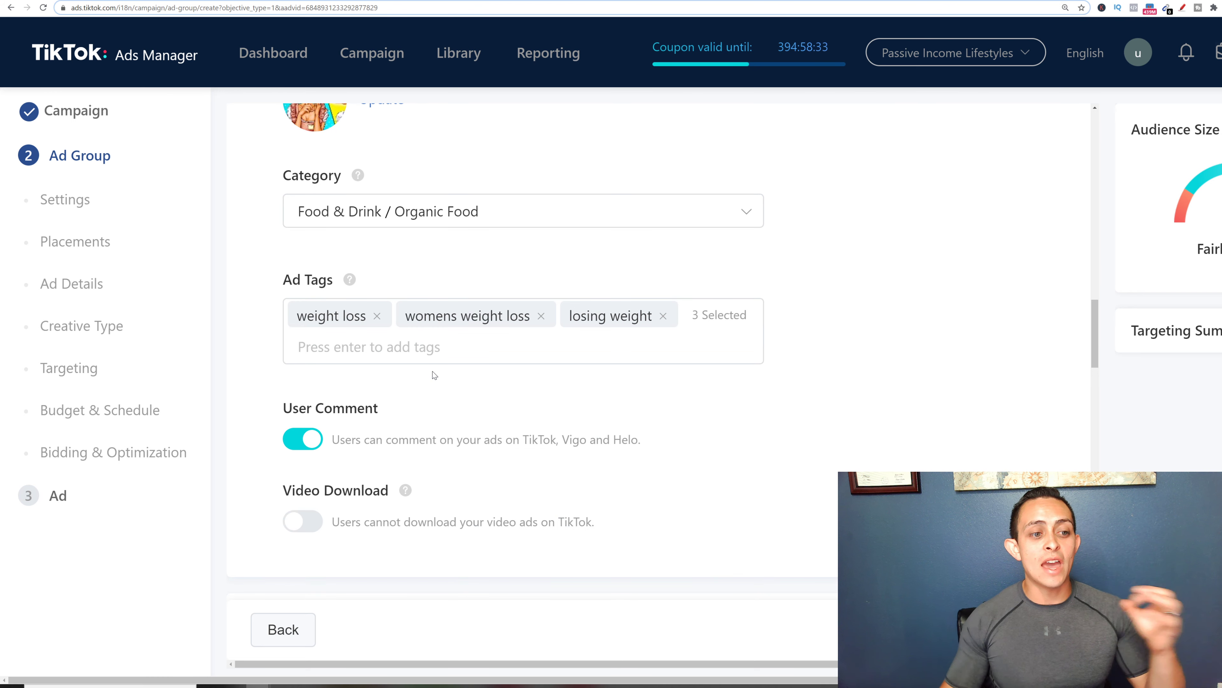
scroll(581, 376, down, 10)
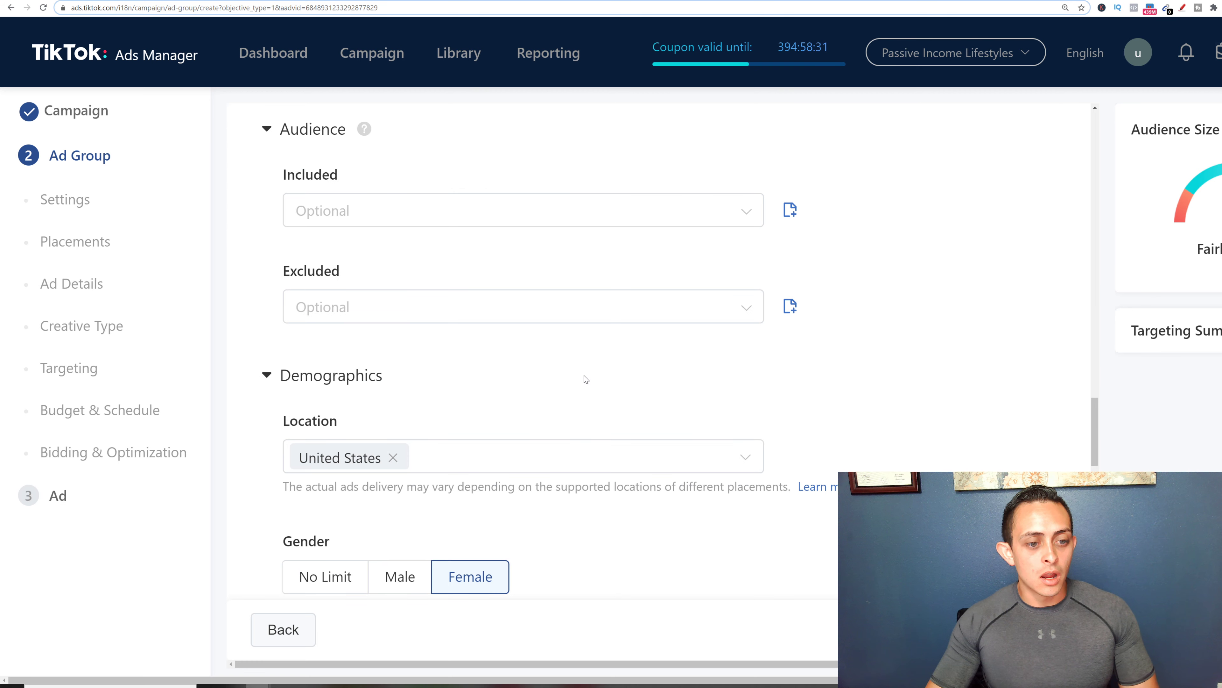
scroll(587, 376, down, 12)
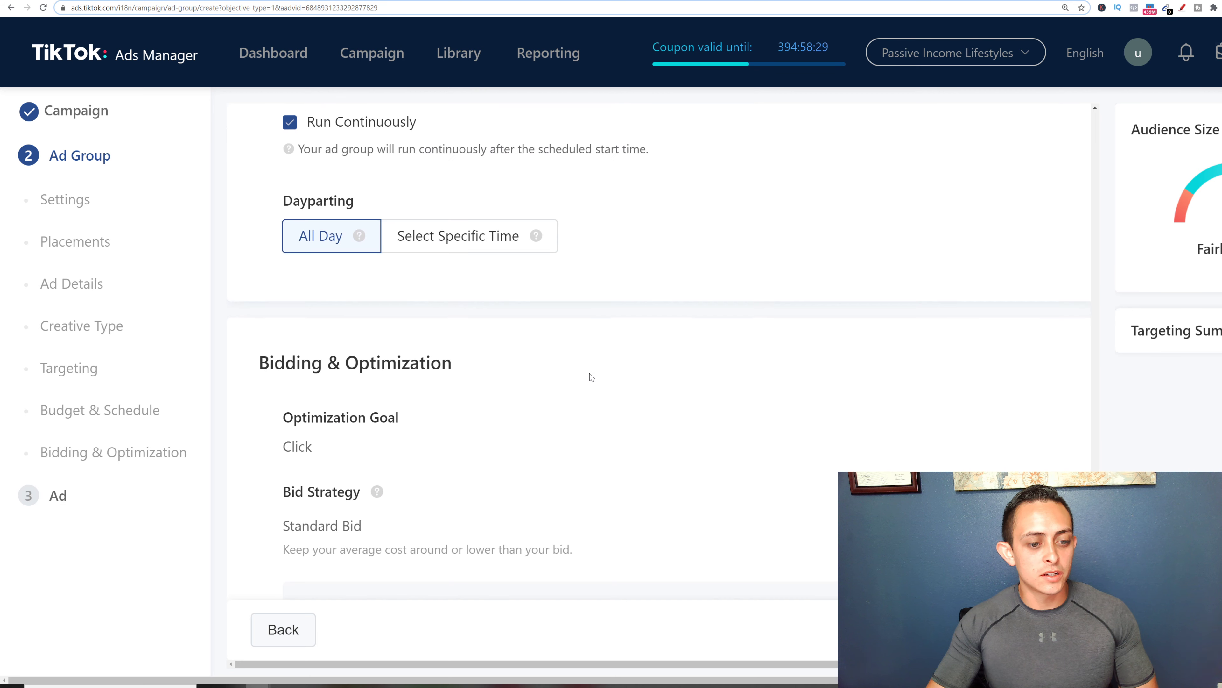
scroll(591, 377, down, 5)
scroll(612, 370, up, 5)
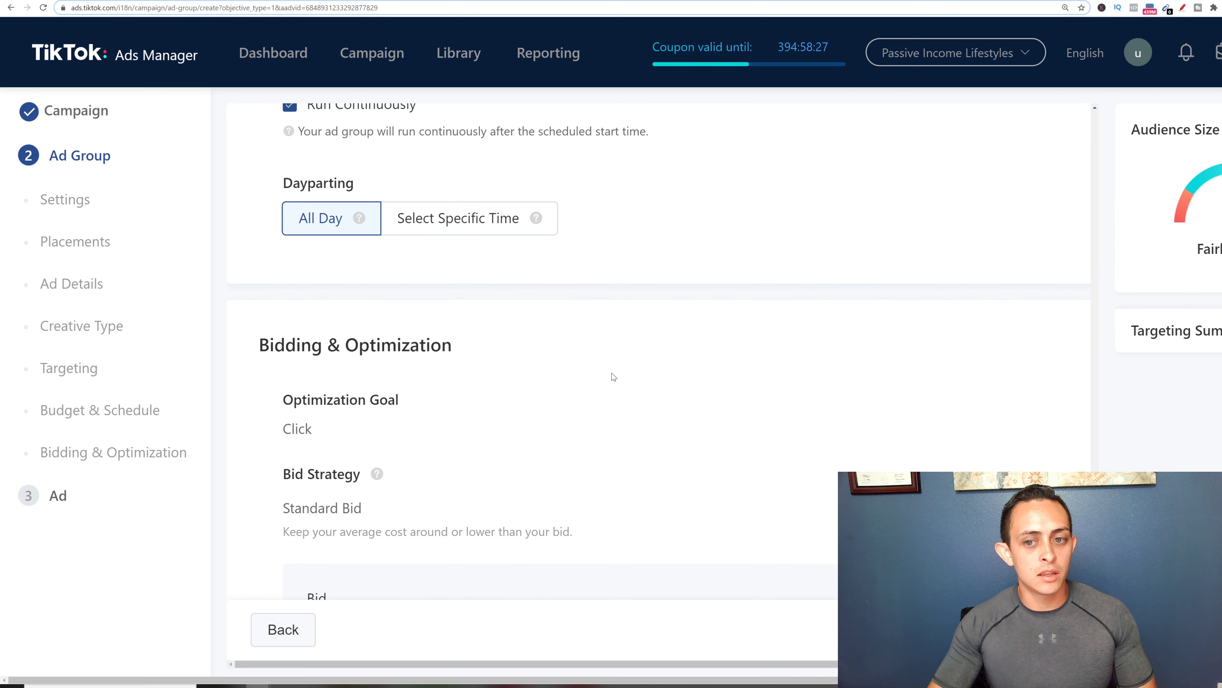
scroll(542, 375, down, 5)
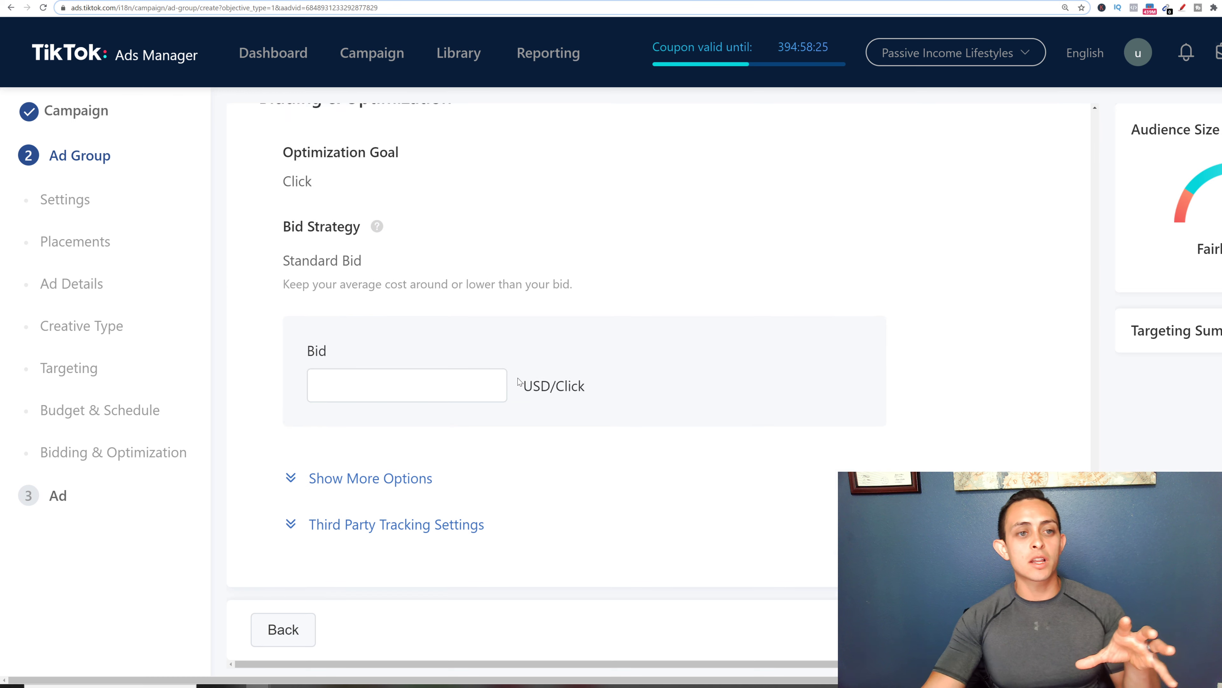
scroll(520, 383, up, 11)
scroll(532, 384, up, 4)
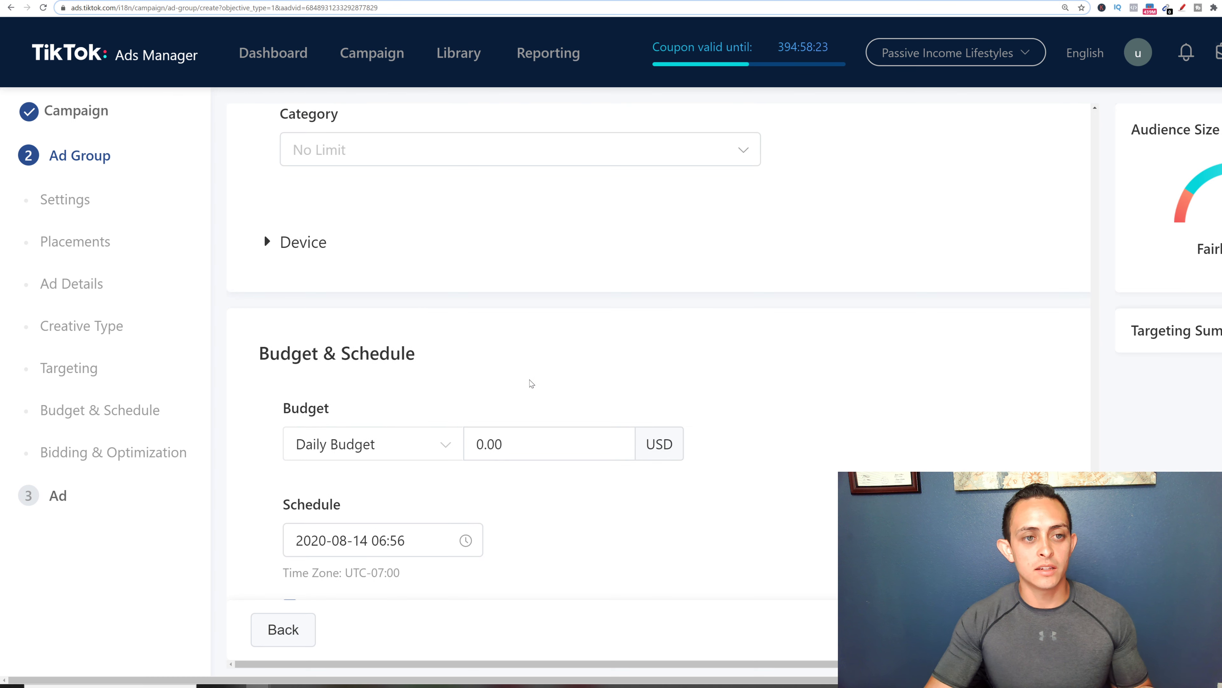
scroll(531, 384, up, 2)
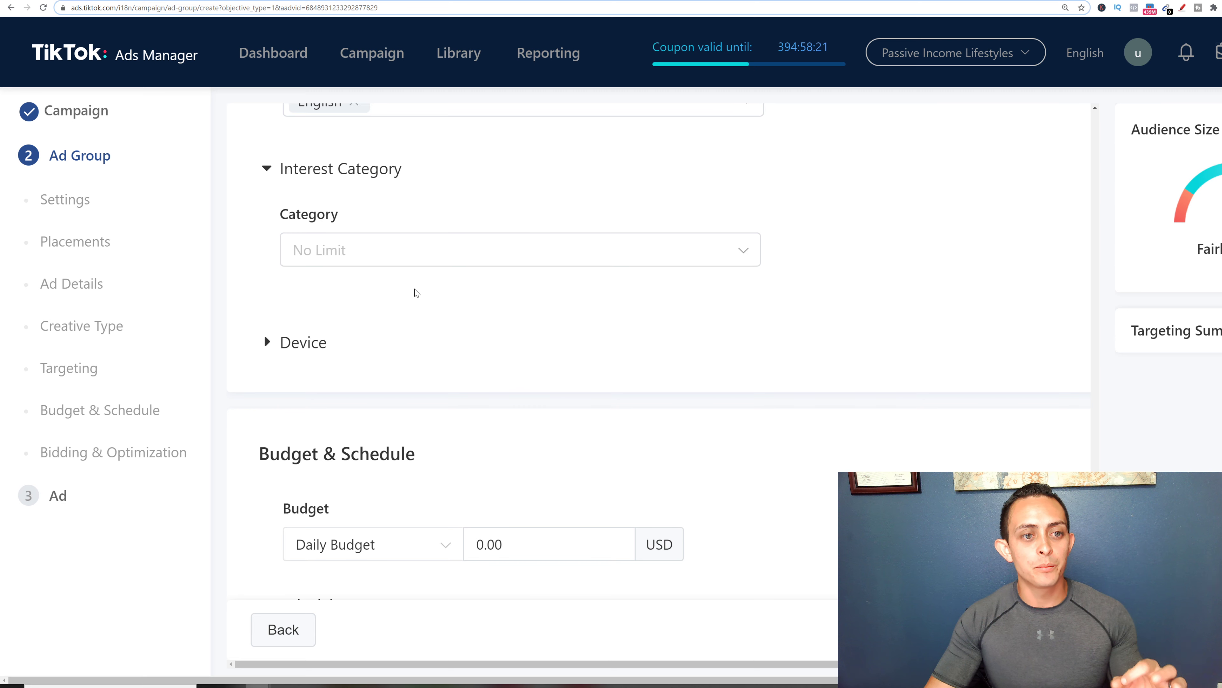
Set the ad group's daily budget to 20.00 USD
scroll(485, 363, down, 6)
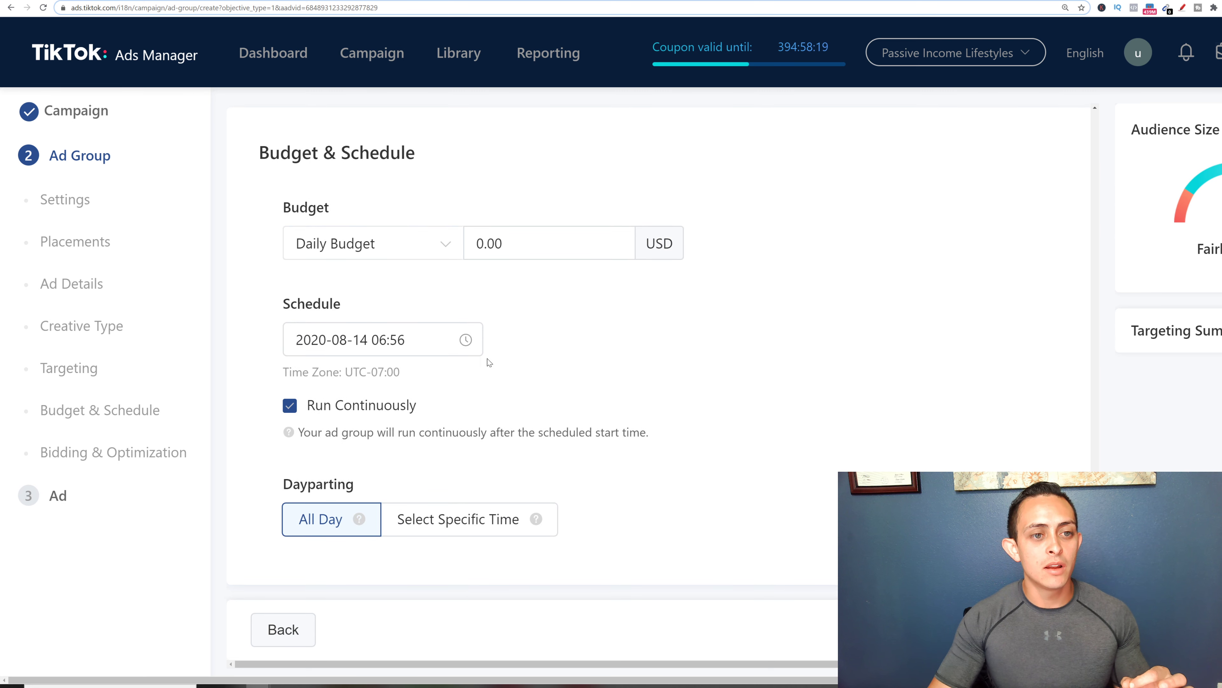
click(532, 245)
double_click(532, 245)
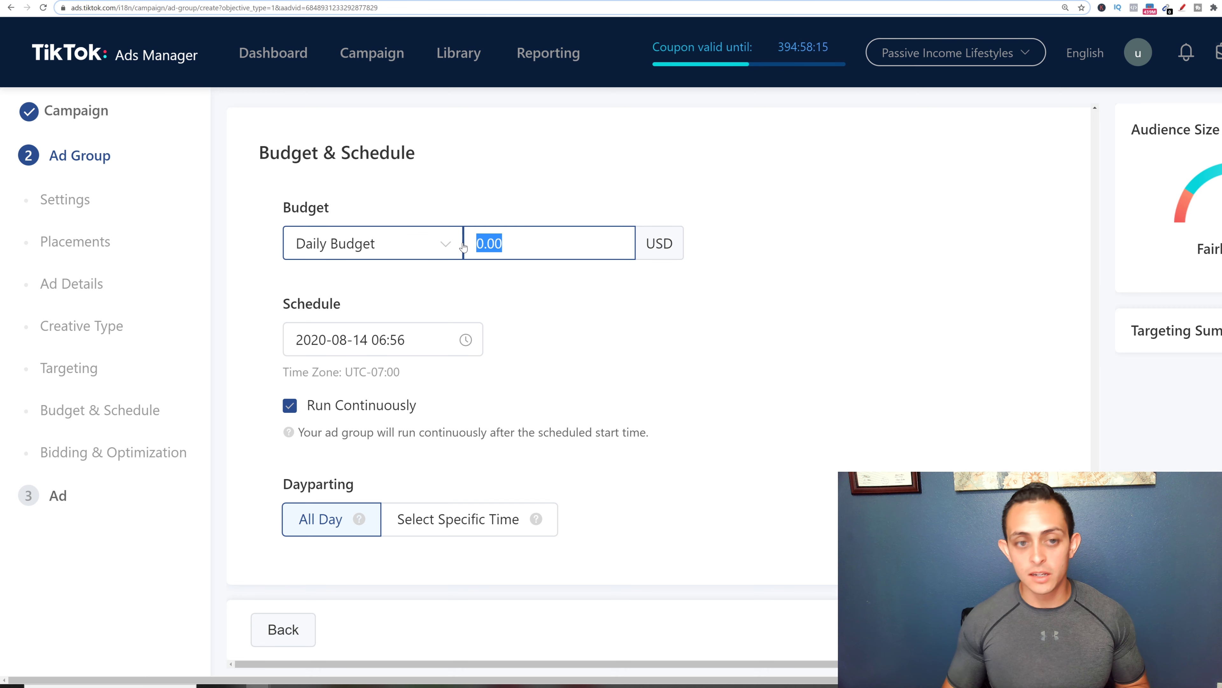
text(20.00)
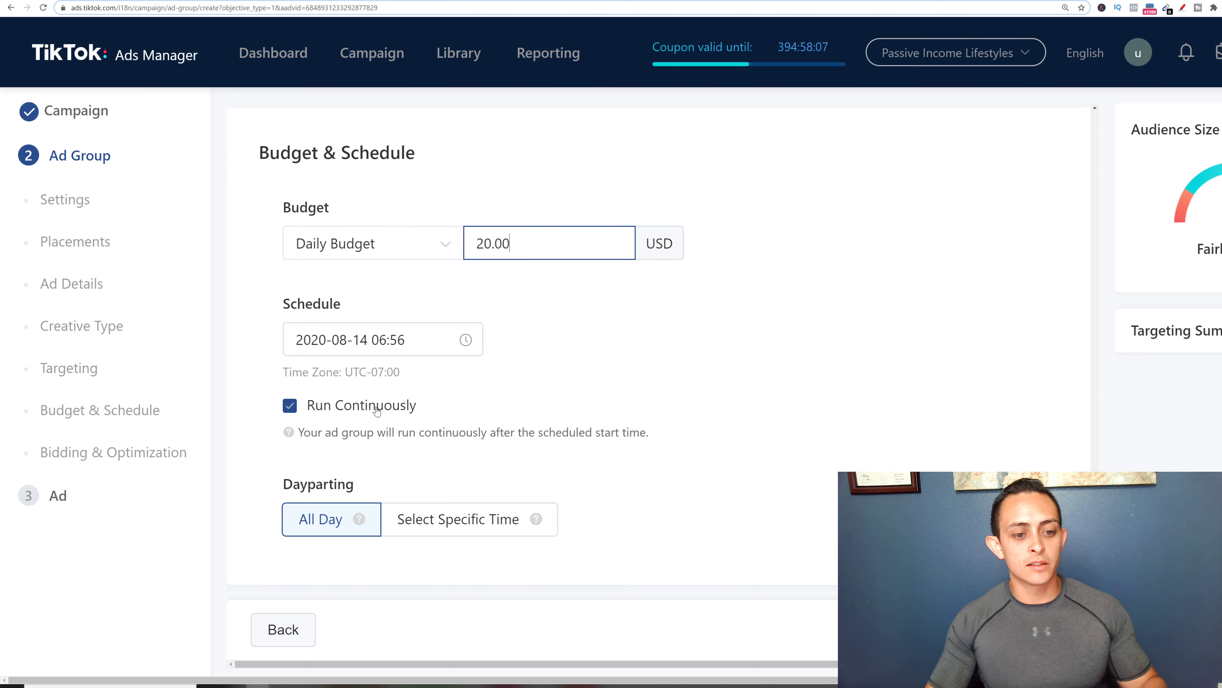
Set the ad group's standard bid to 0.25 USD per click
scroll(443, 422, down, 5)
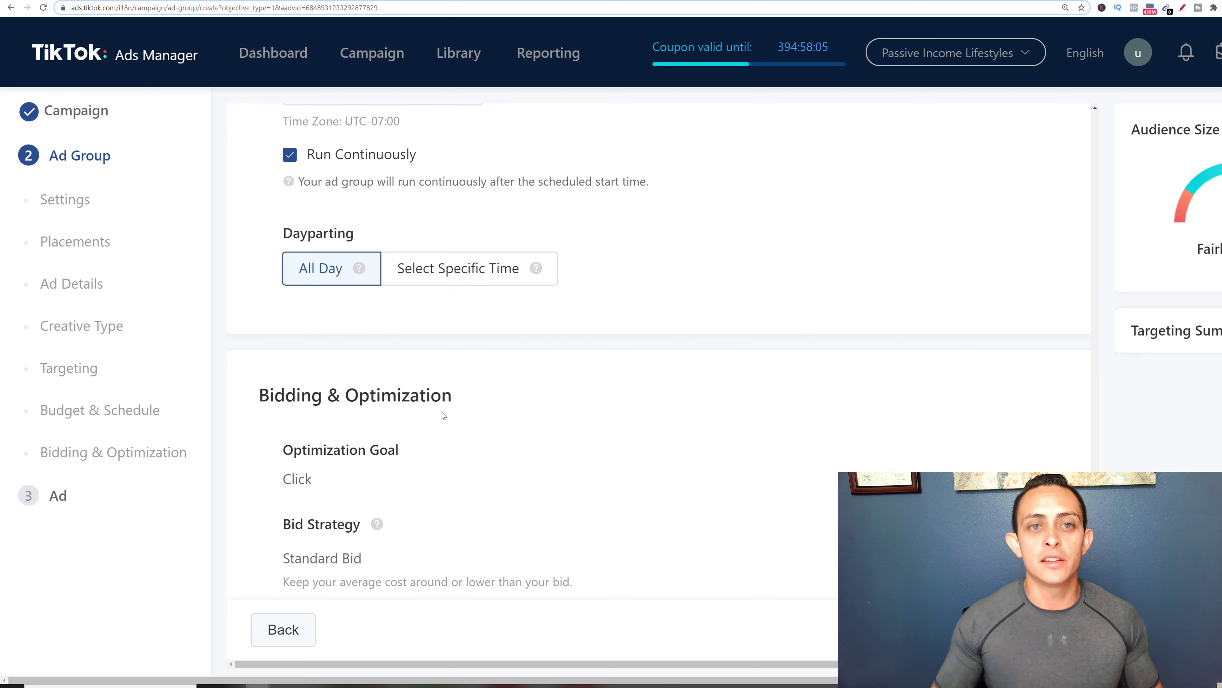
scroll(470, 410, down, 5)
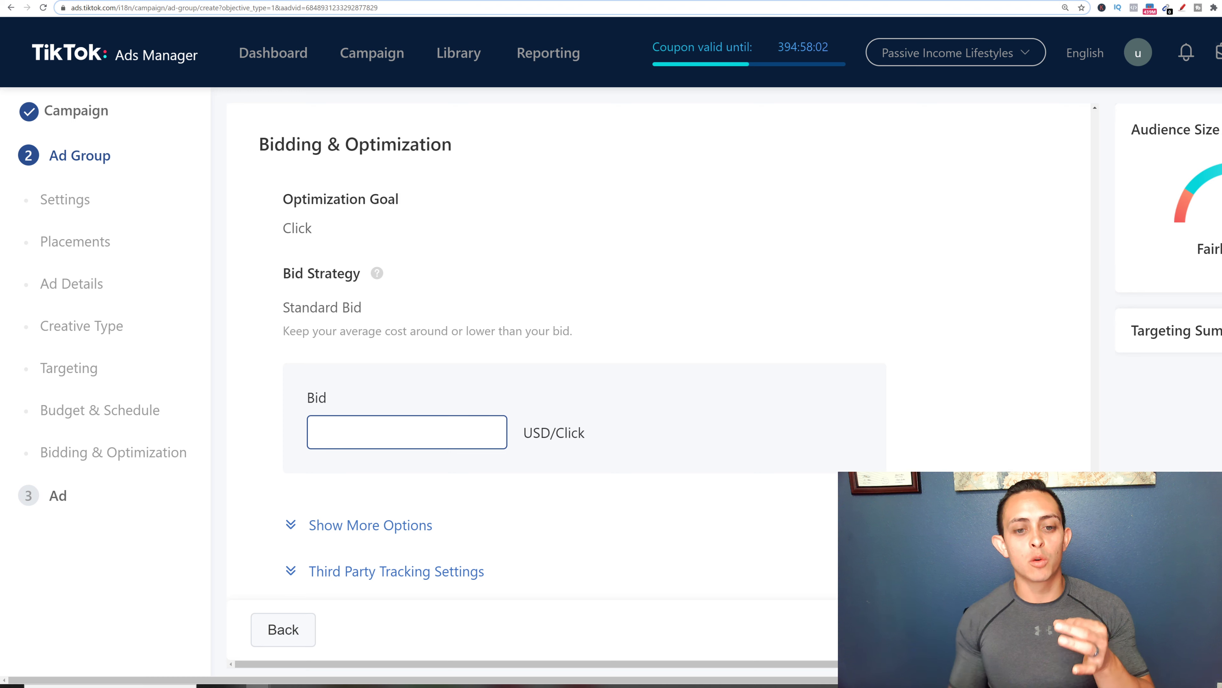
click(320, 432)
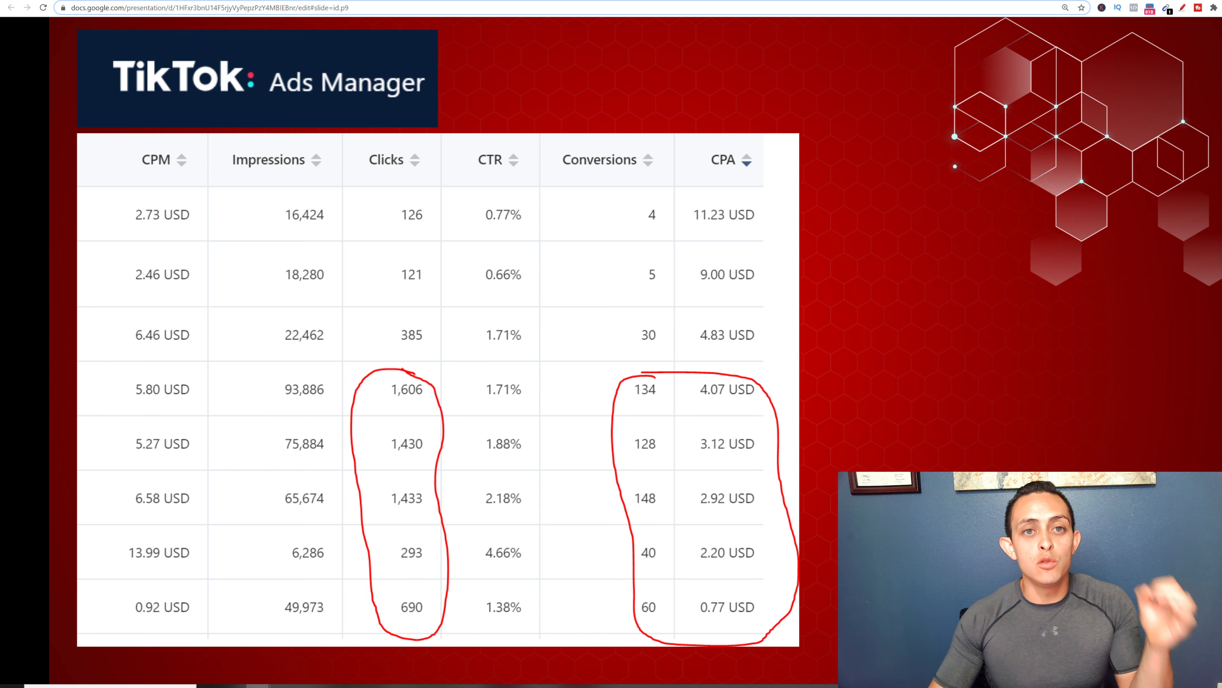
key(ctrl+Tab)
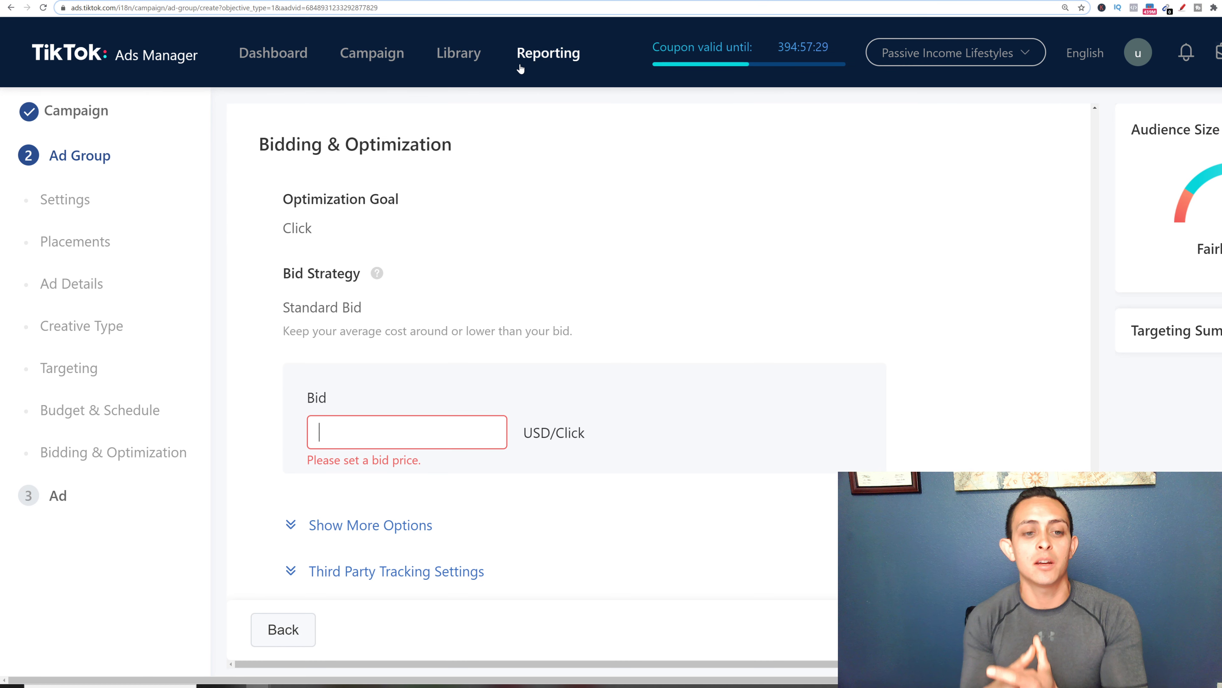
text(.)
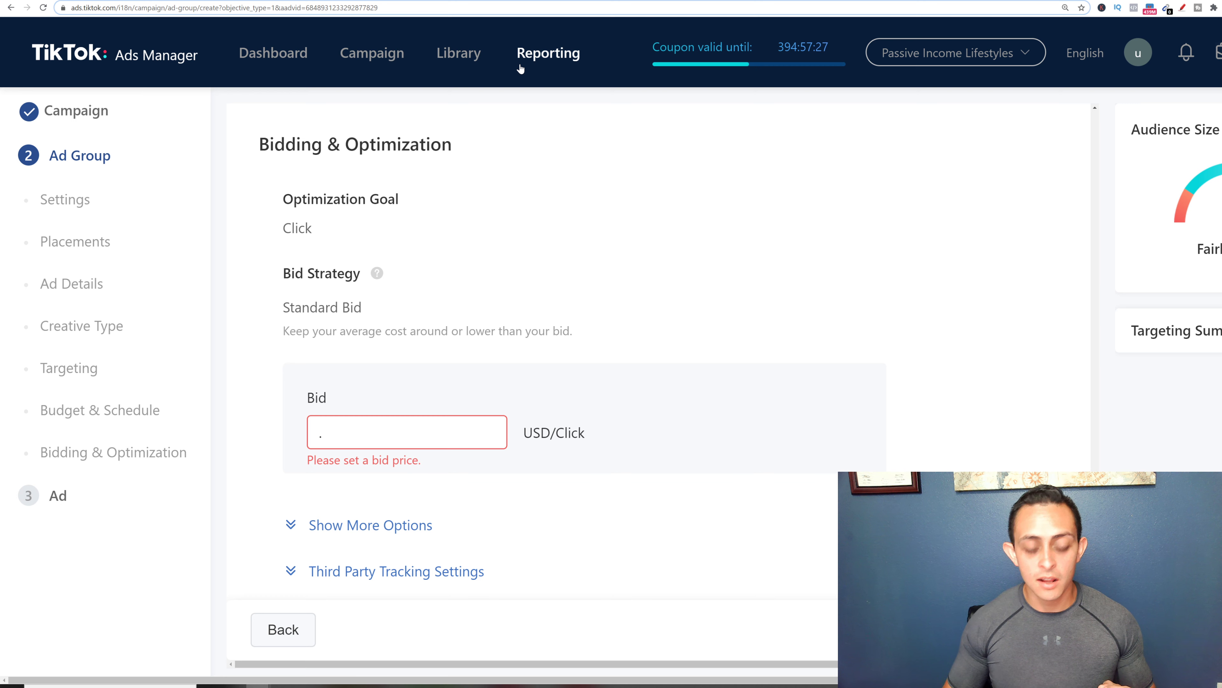
text(25)
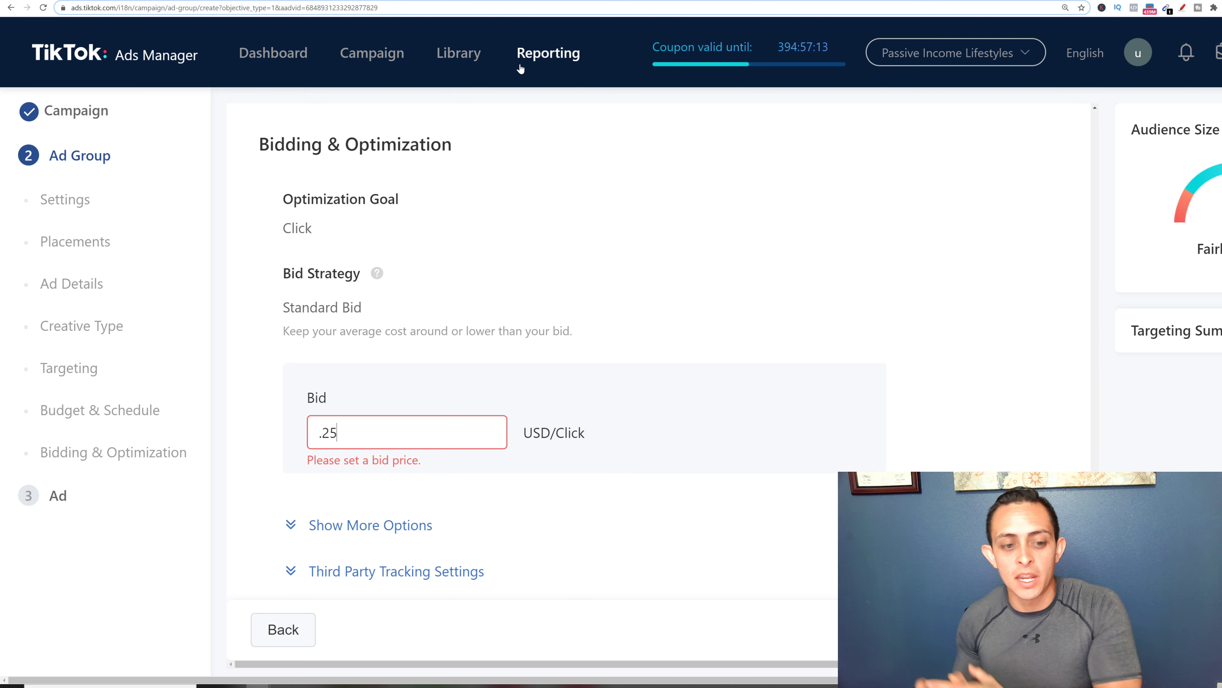
click(409, 383)
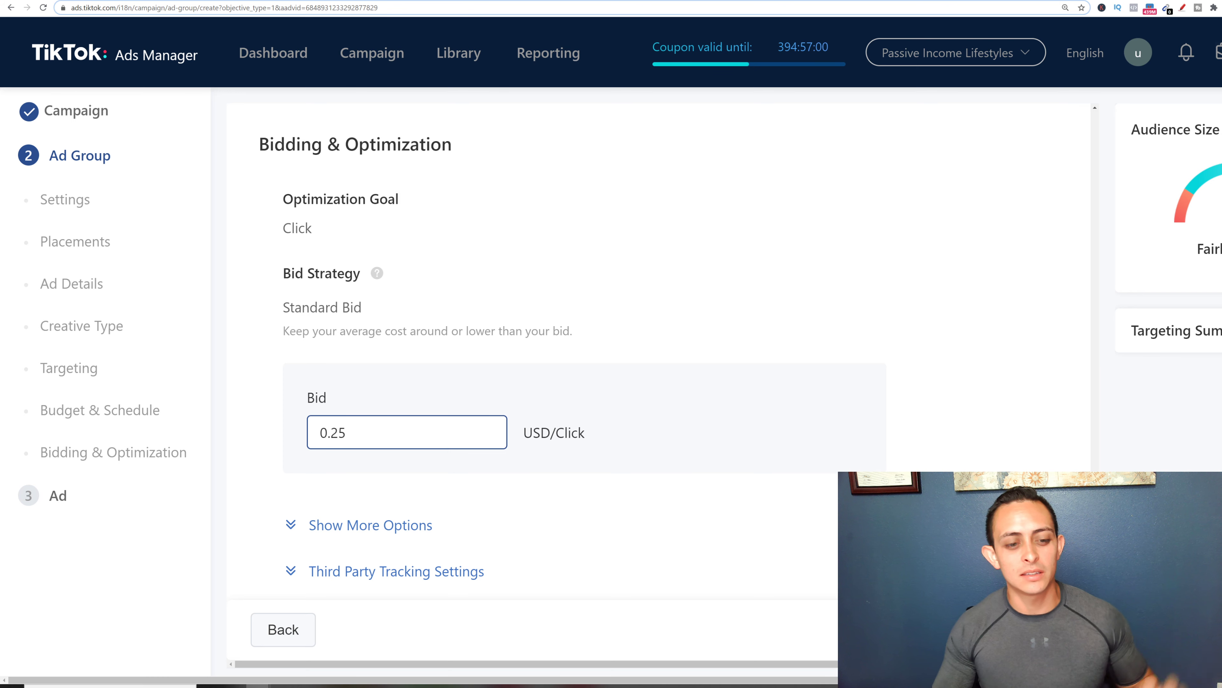
scroll(452, 410, down, 1)
click(452, 410)
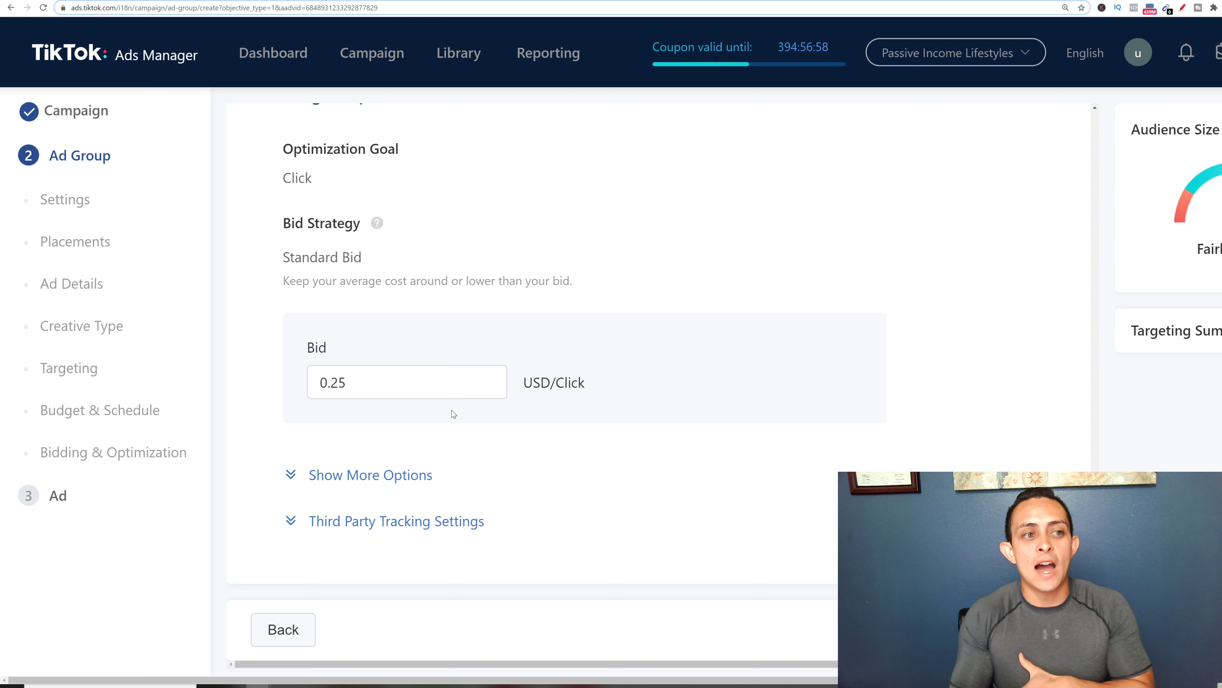
double_click(375, 391)
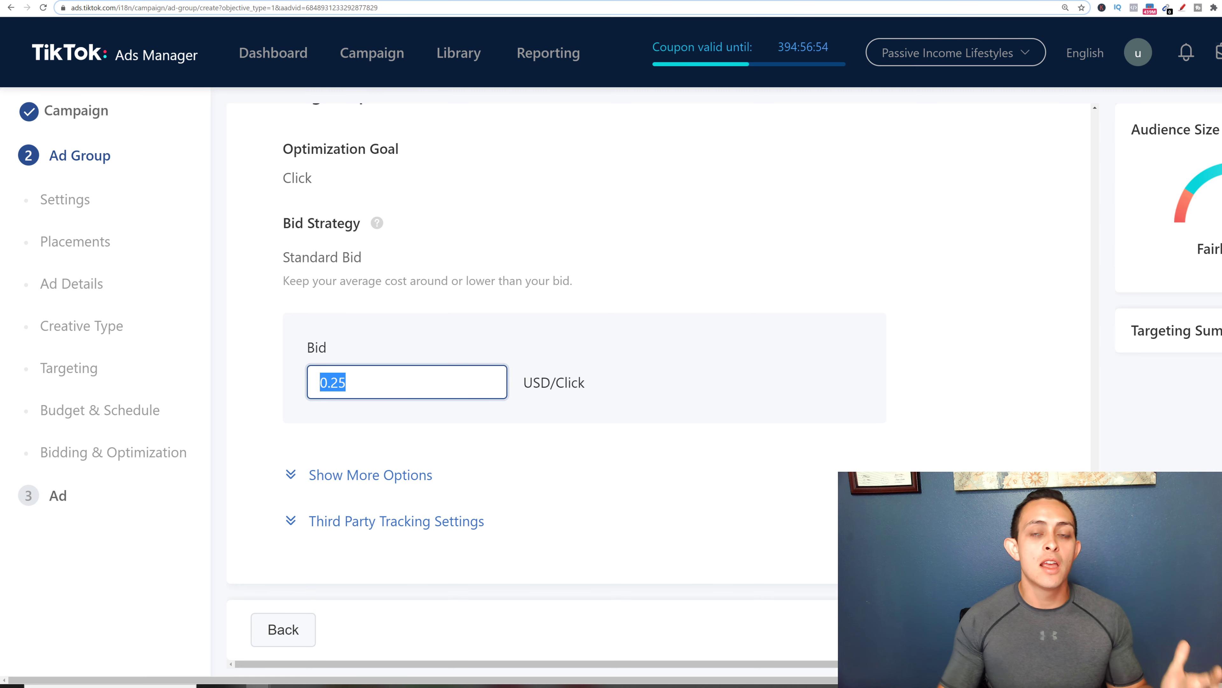
click(330, 383)
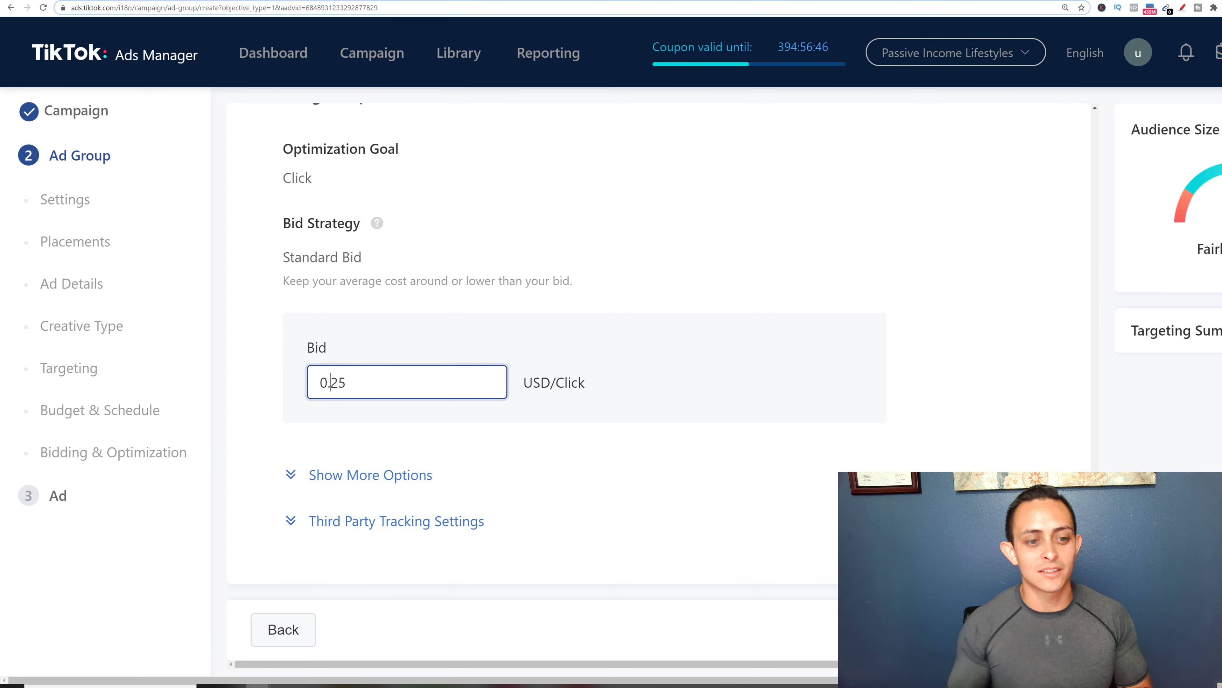
Continue to the ad creation stage and choose Single video as the creative format
scroll(438, 449, down, 1)
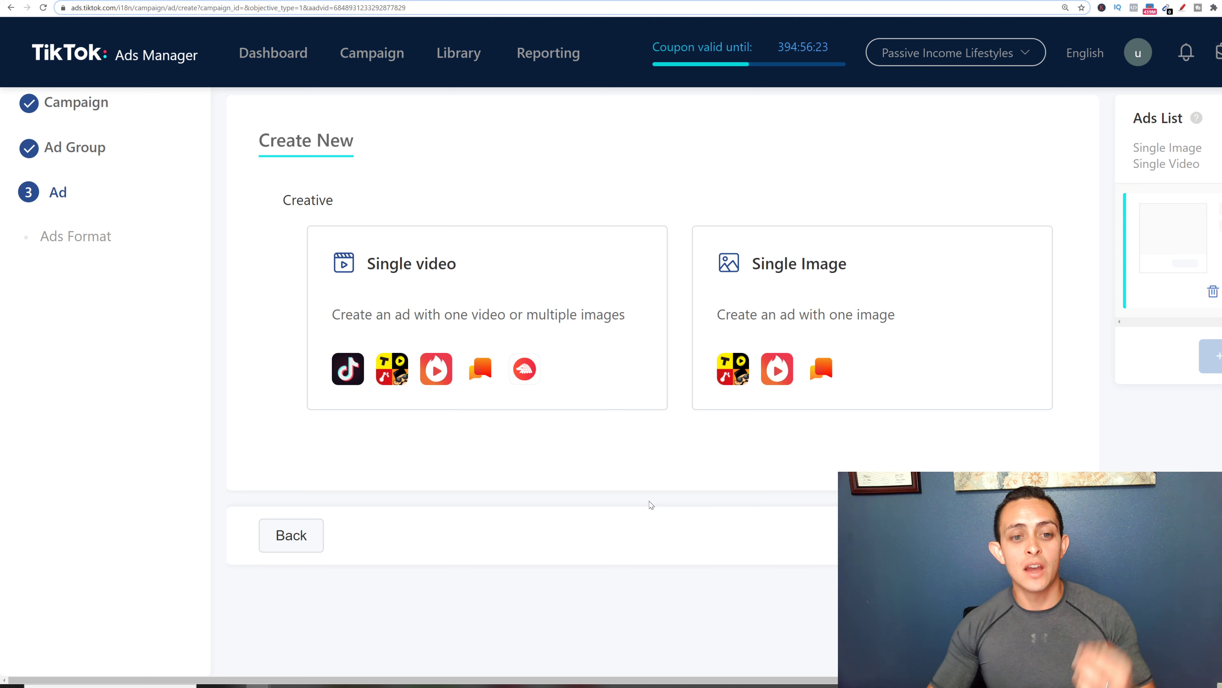
click(455, 308)
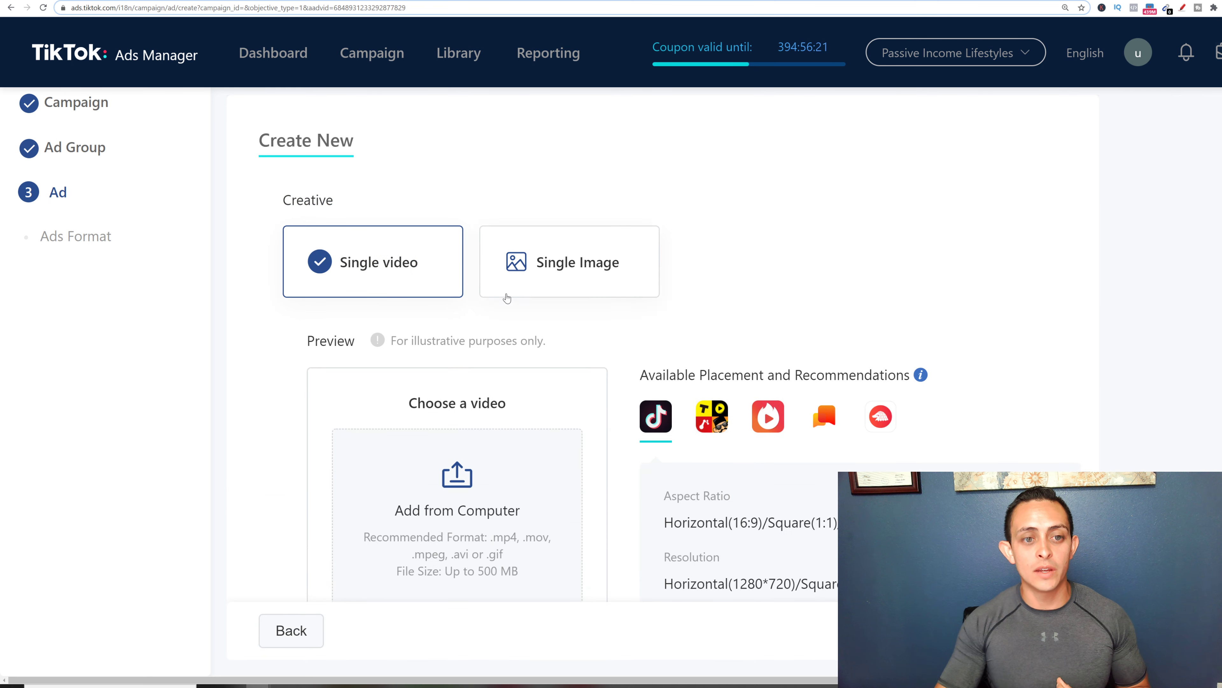
scroll(513, 451, down, 3)
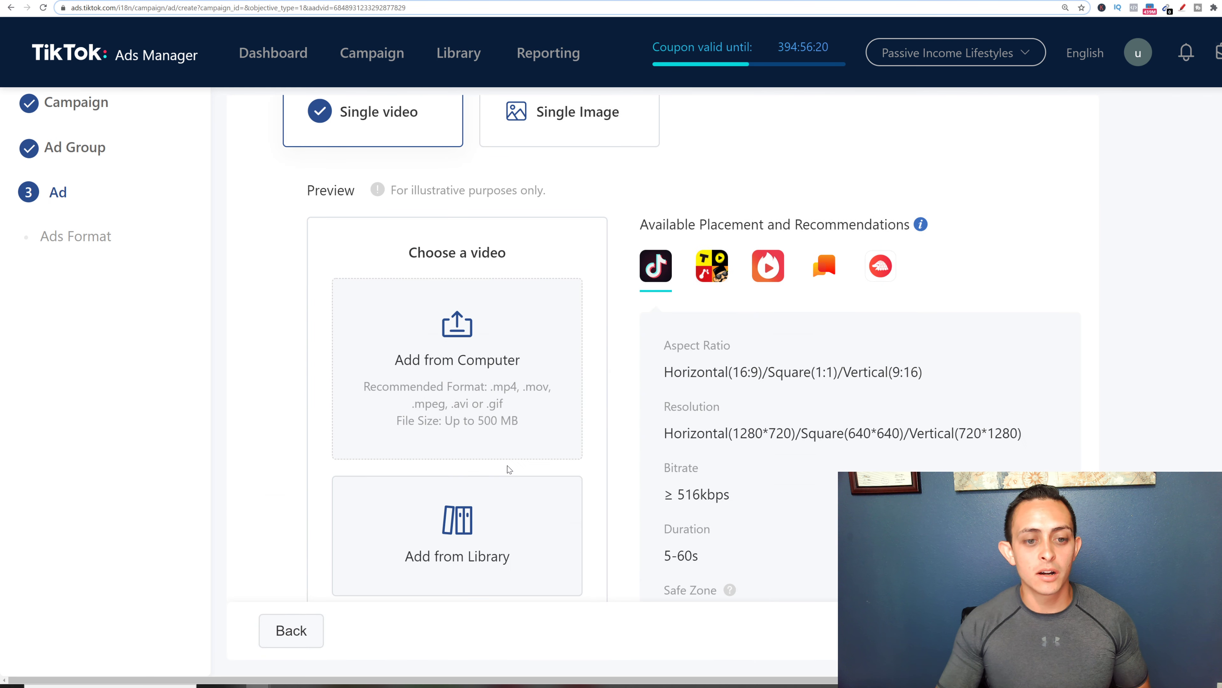
click(509, 412)
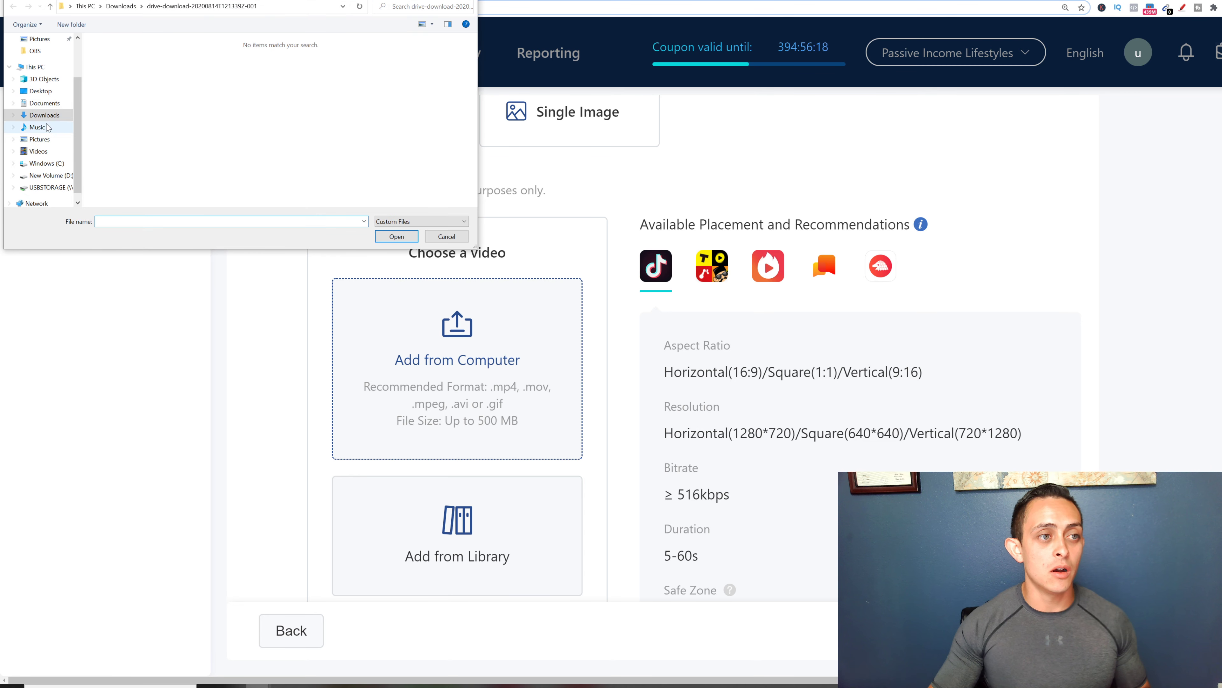
click(44, 70)
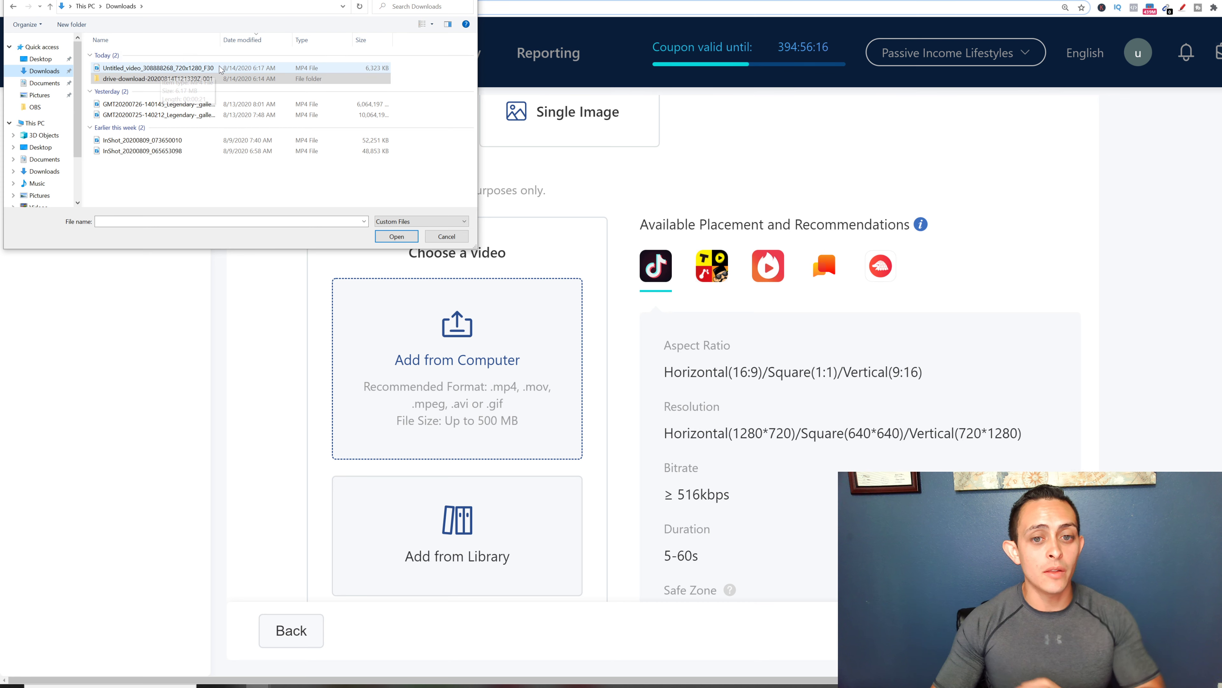
key(Escape)
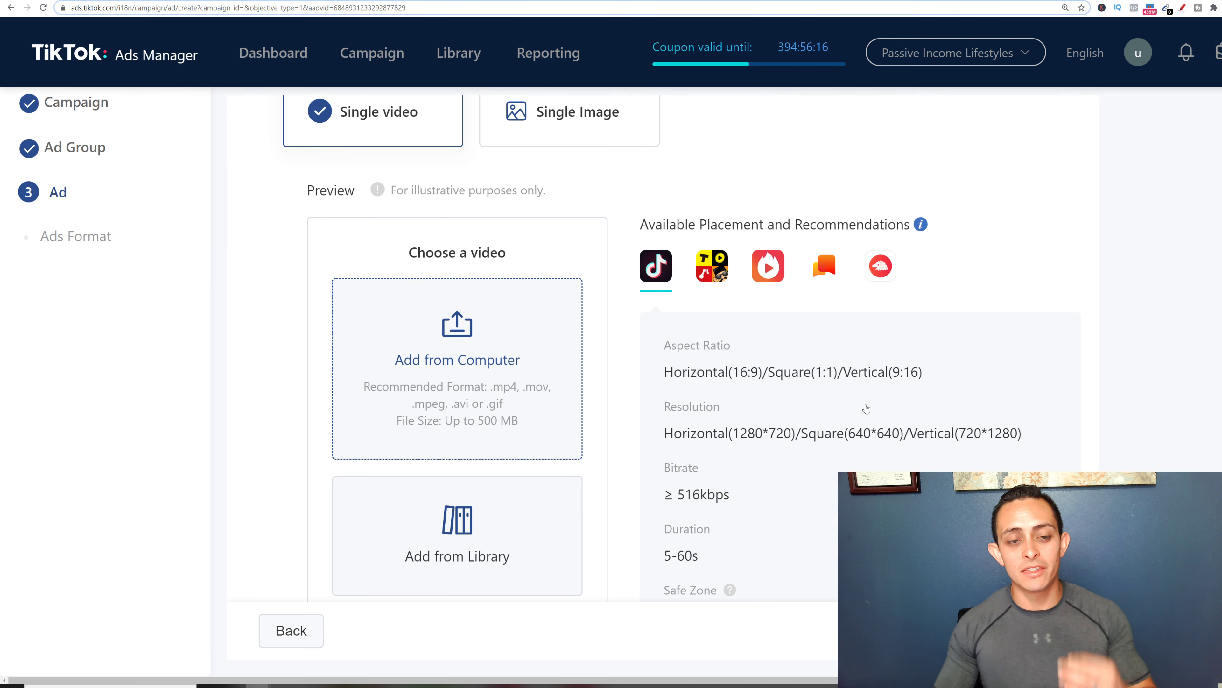
Switch to the Google Slides presentation and advance from the Ads Manager results to the Subscribe slide
scroll(865, 445, up, 3)
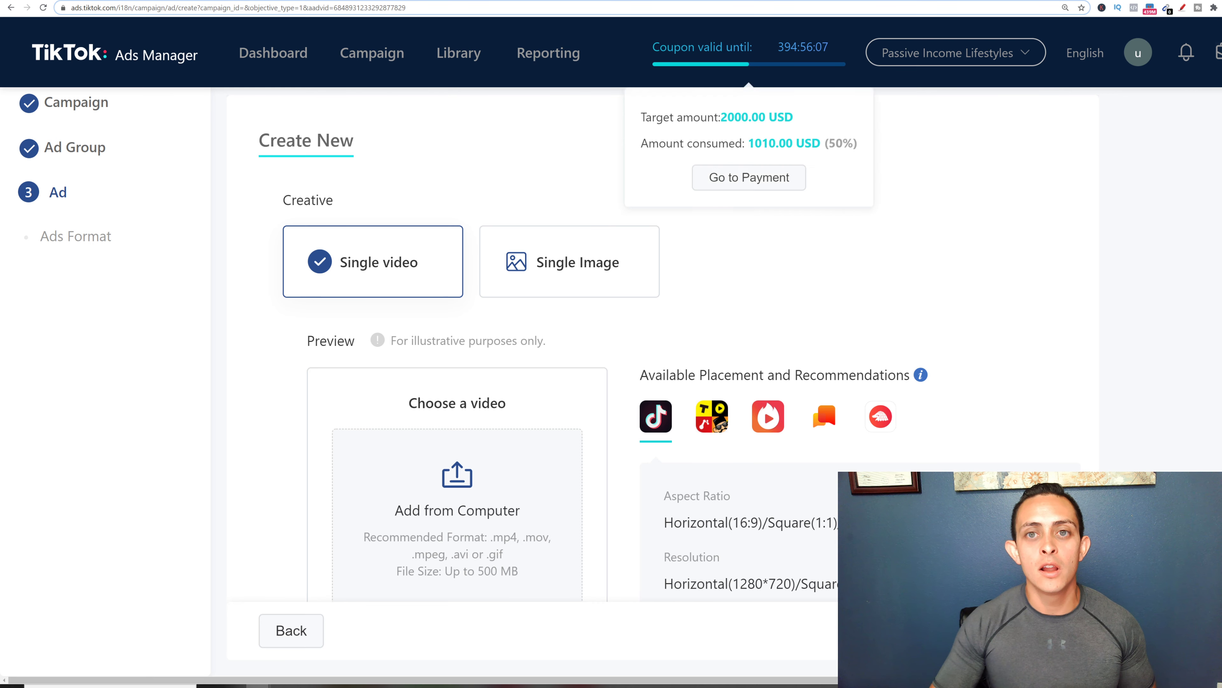
click(802, 3)
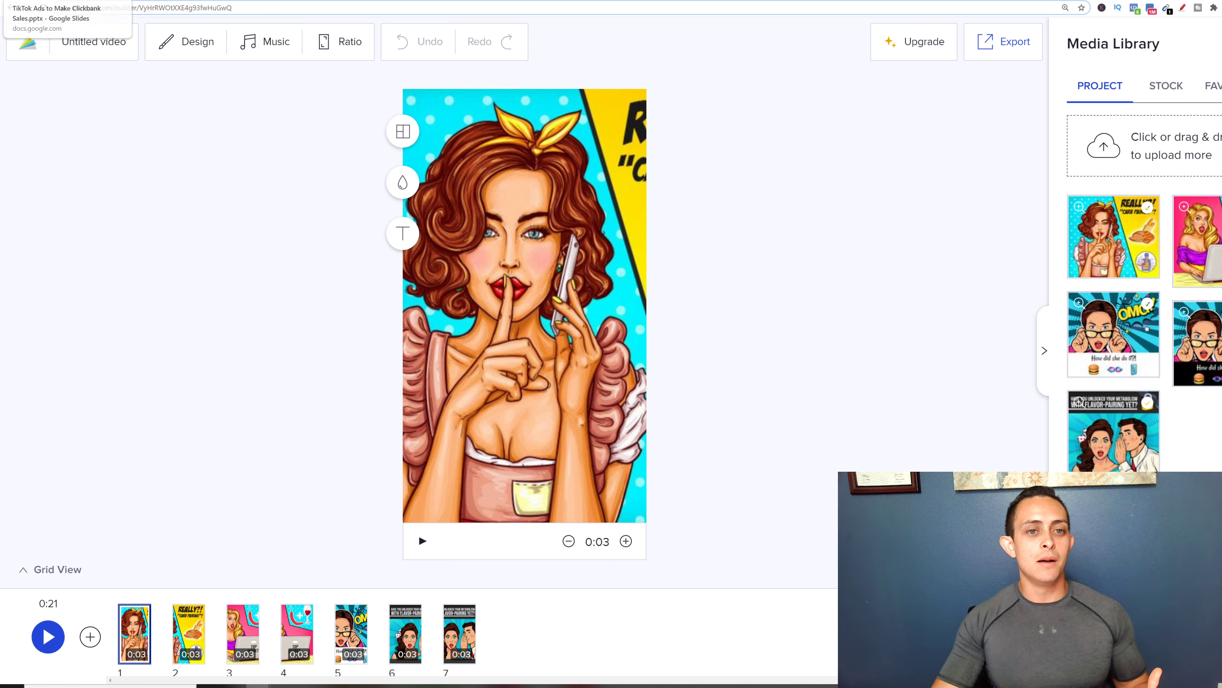
click(68, 1)
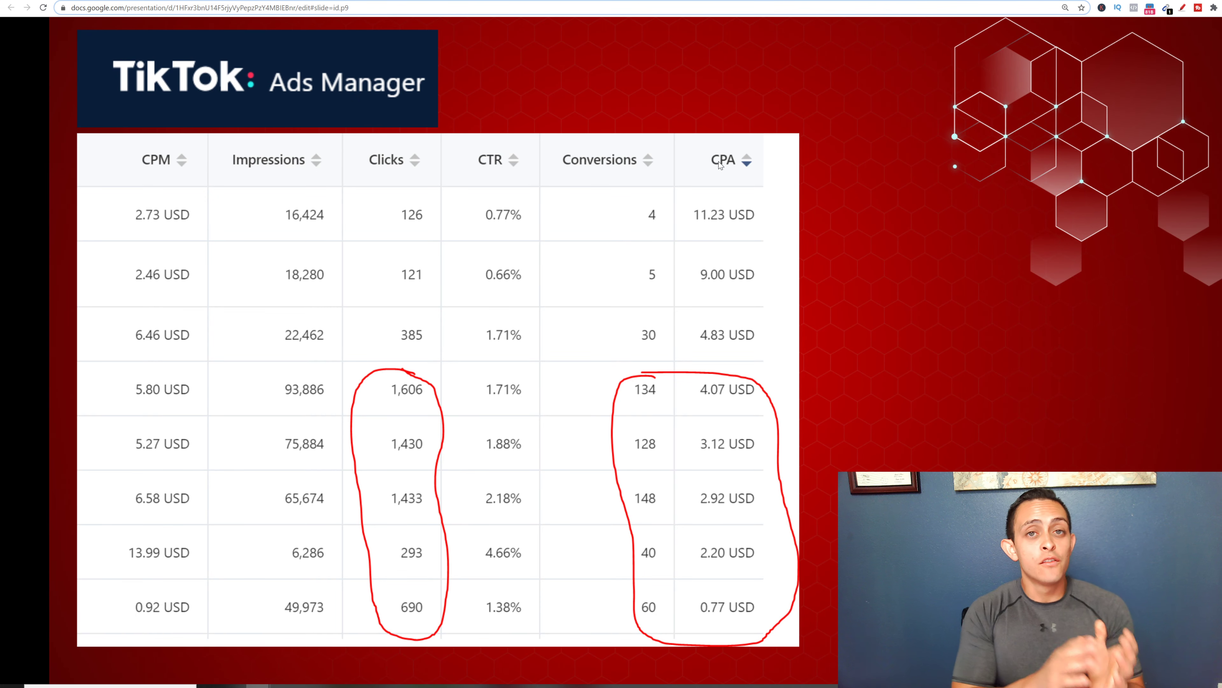
key(Right)
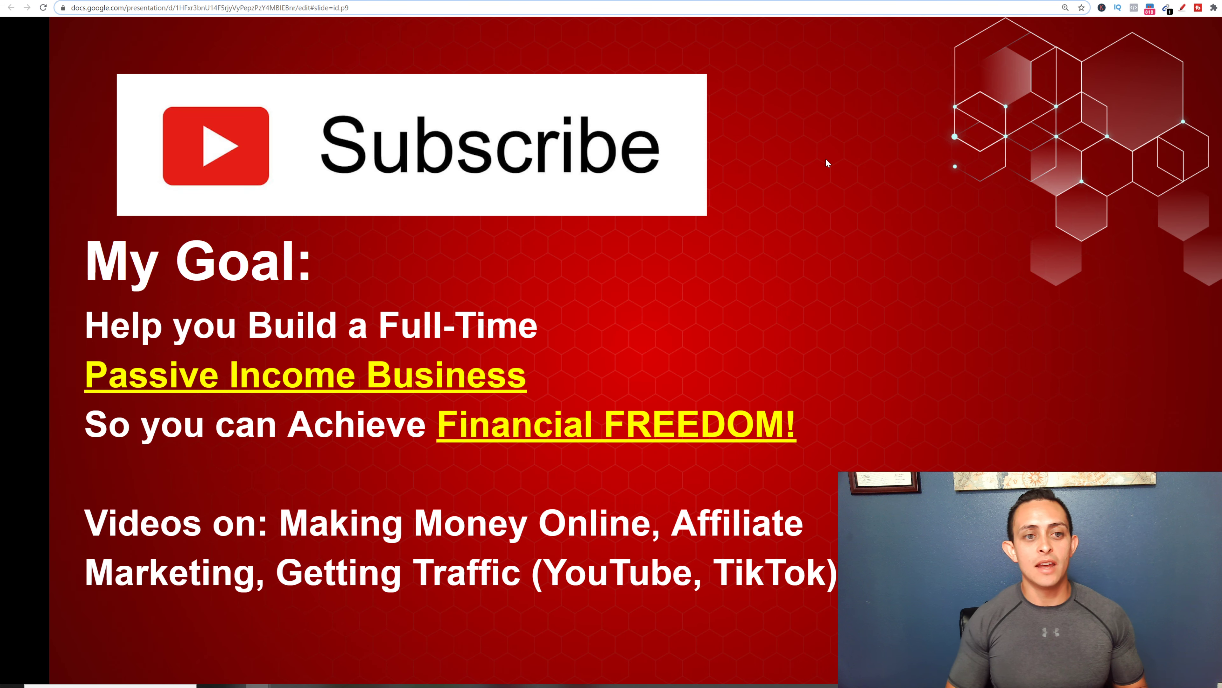